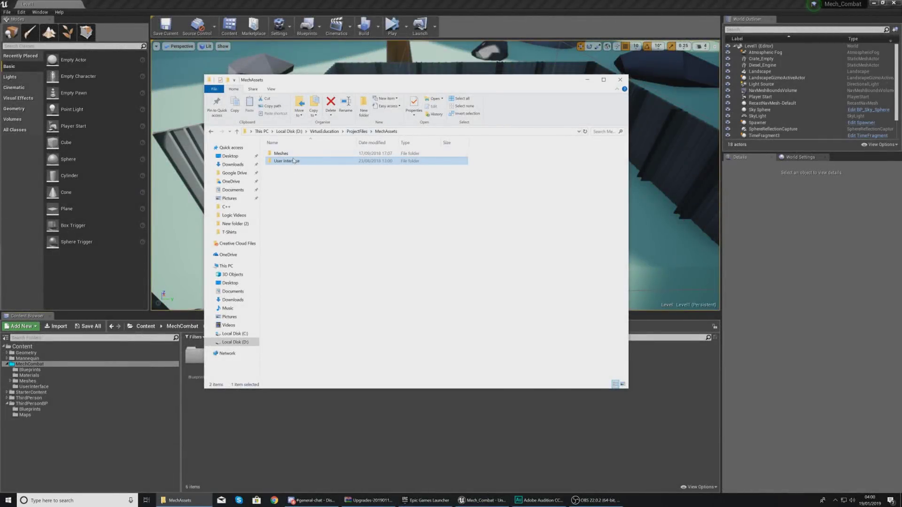
- Open the Upgrades image folder inside the User Interface folder of MechAssets and select all its images
{"action": "double_click", "coordinate": [288, 160]}
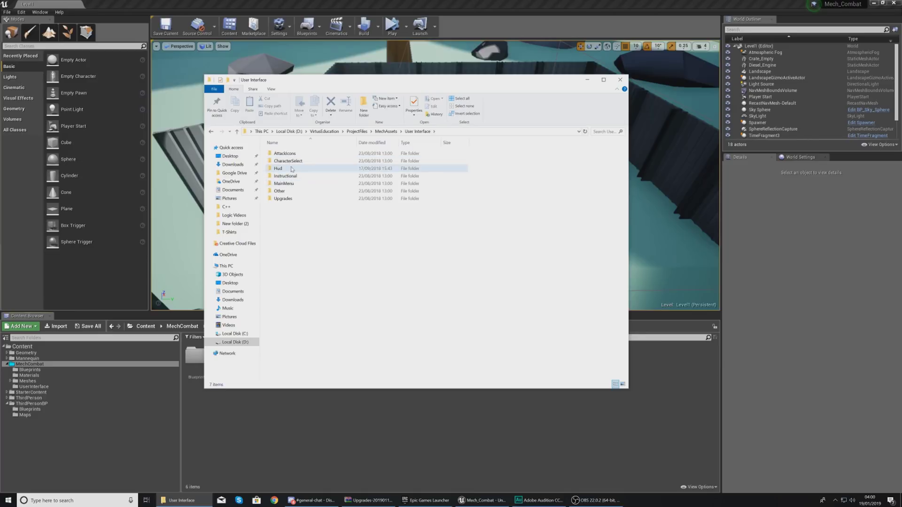
{"action": "double_click", "coordinate": [284, 200]}
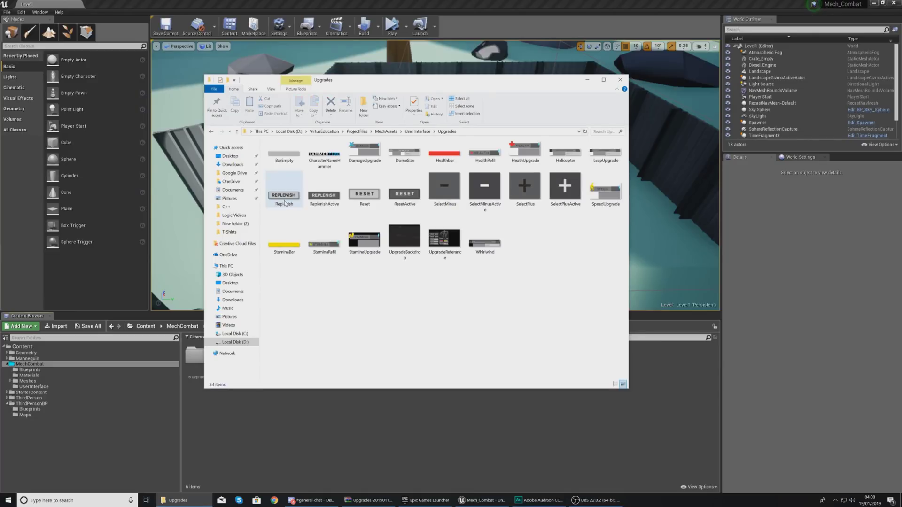
{"action": "left_click_drag", "start_coordinate": [279, 276], "coordinate": [598, 158]}
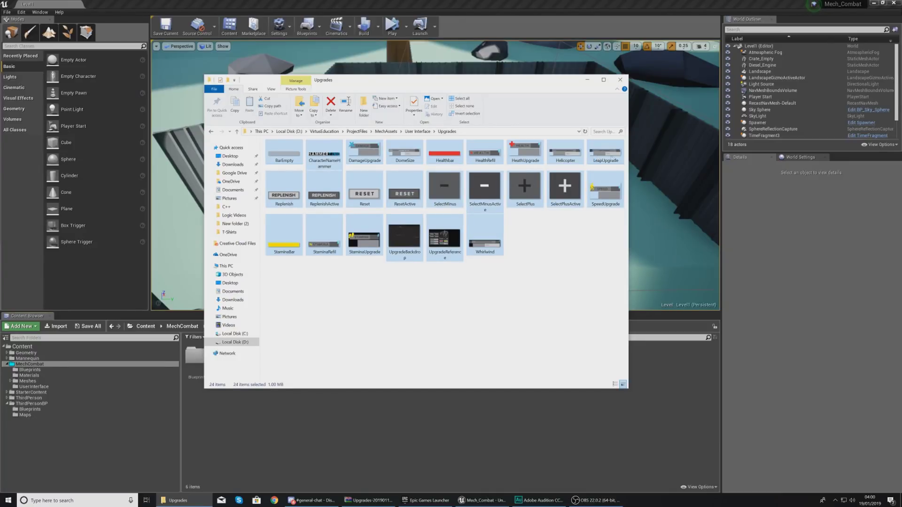
- View the UpgradeReference image to study the upgrade screen layout, then close the viewer
{"action": "left_click", "coordinate": [445, 281]}
{"action": "left_click", "coordinate": [441, 245]}
{"action": "double_click", "coordinate": [441, 245]}
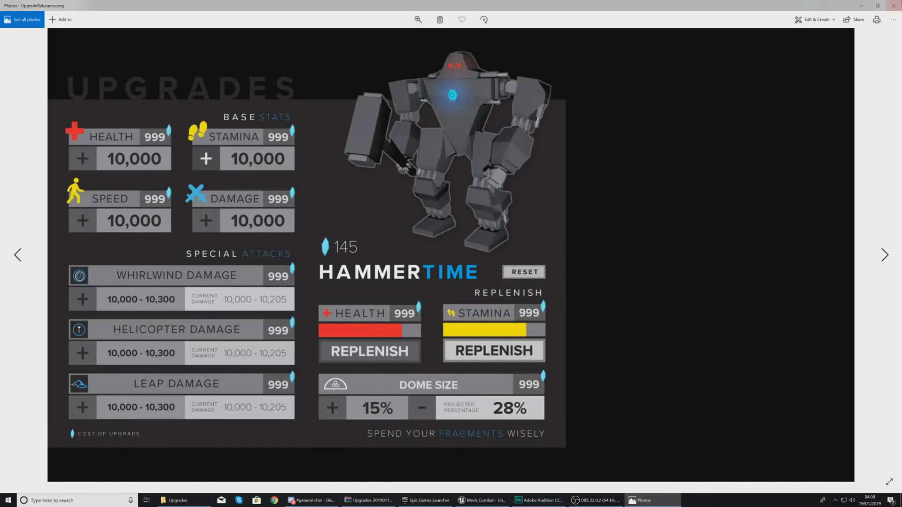
{"action": "left_click", "coordinate": [894, 5]}
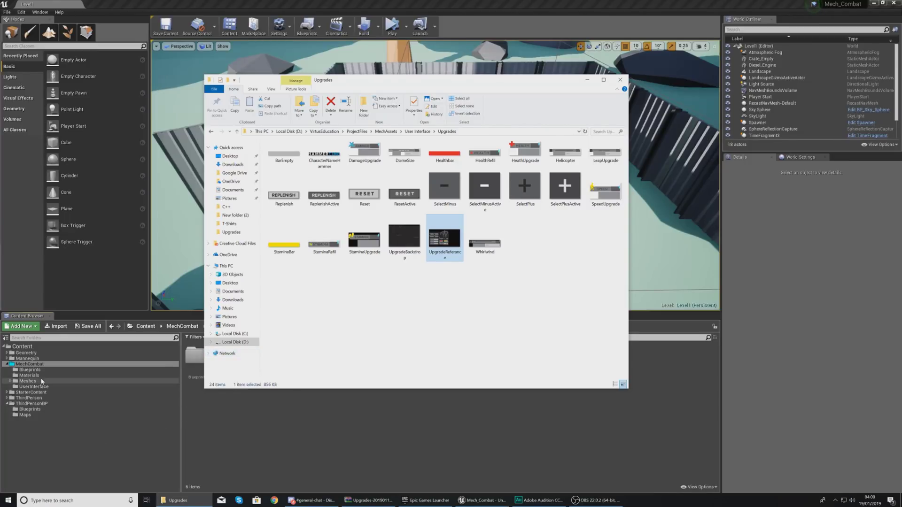
- Create a folder named UpgradeScreen inside MechCombat/UserInterface in the project content
{"action": "left_click", "coordinate": [29, 364]}
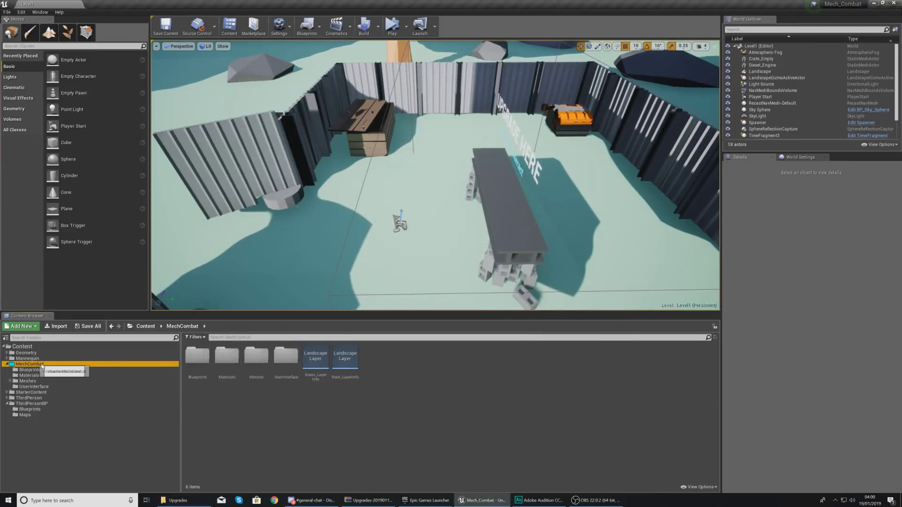
{"action": "left_click", "coordinate": [248, 413]}
{"action": "right_click", "coordinate": [248, 413]}
{"action": "key", "text": "Escape"}
{"action": "double_click", "coordinate": [287, 355]}
{"action": "right_click", "coordinate": [245, 413]}
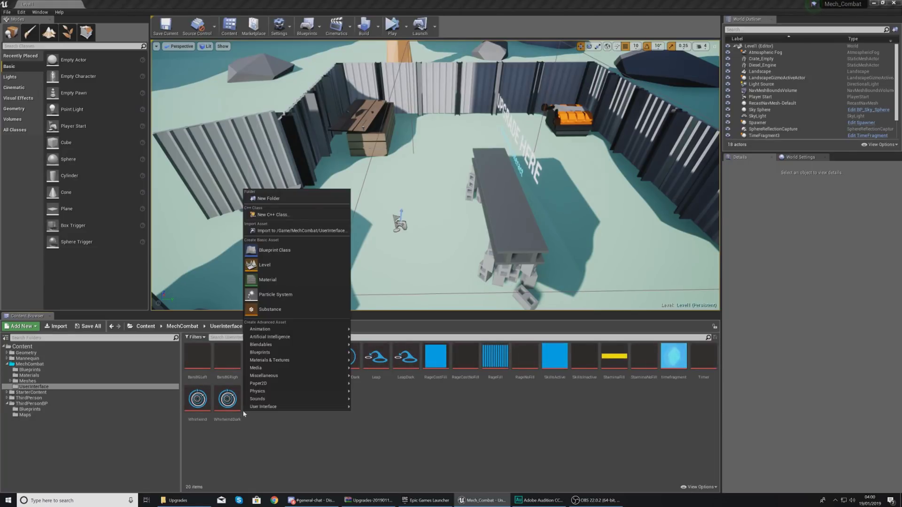
{"action": "left_click", "coordinate": [284, 204]}
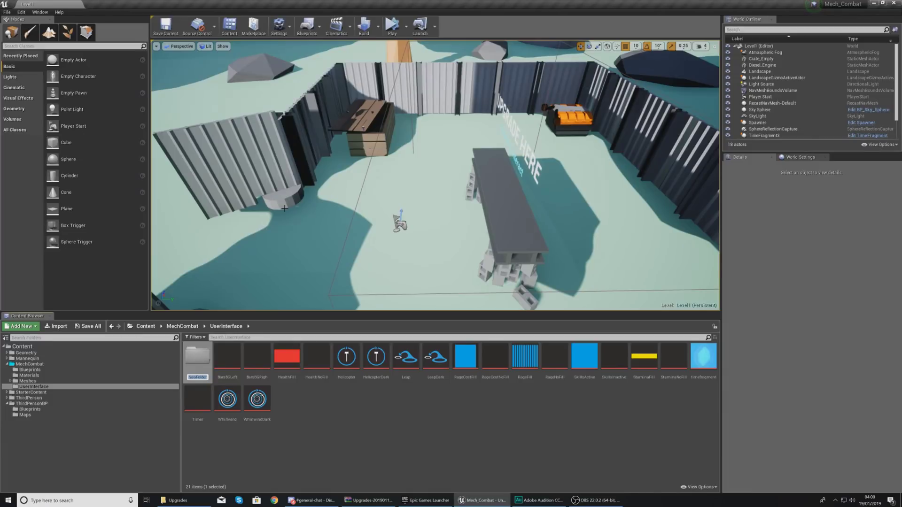
{"action": "type", "text": "UpgradeScreen"}
{"action": "key", "text": "Return"}
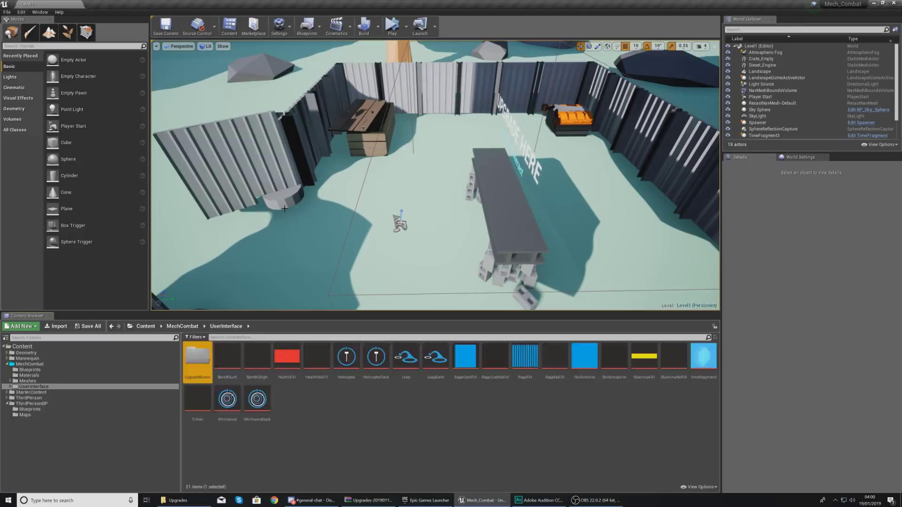
- Import all the images from the Upgrades folder on disk into the new UpgradeScreen content folder
{"action": "double_click", "coordinate": [197, 360]}
{"action": "left_click", "coordinate": [178, 500]}
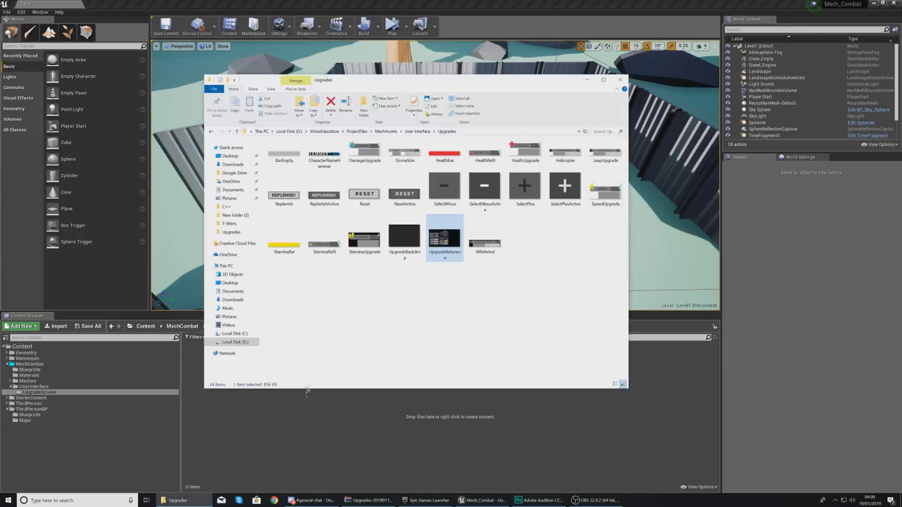
{"action": "left_click", "coordinate": [472, 294]}
{"action": "key", "text": "ctrl+a"}
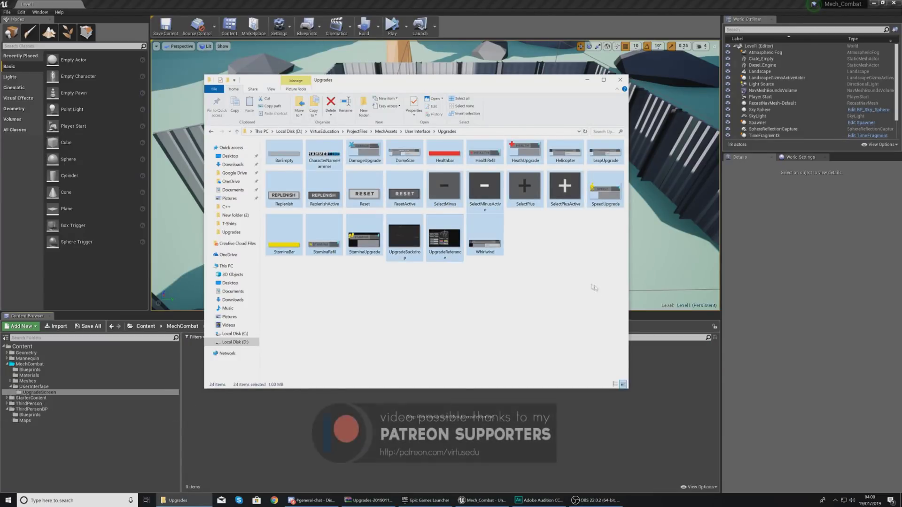
{"action": "left_click_drag", "start_coordinate": [501, 228], "coordinate": [502, 413]}
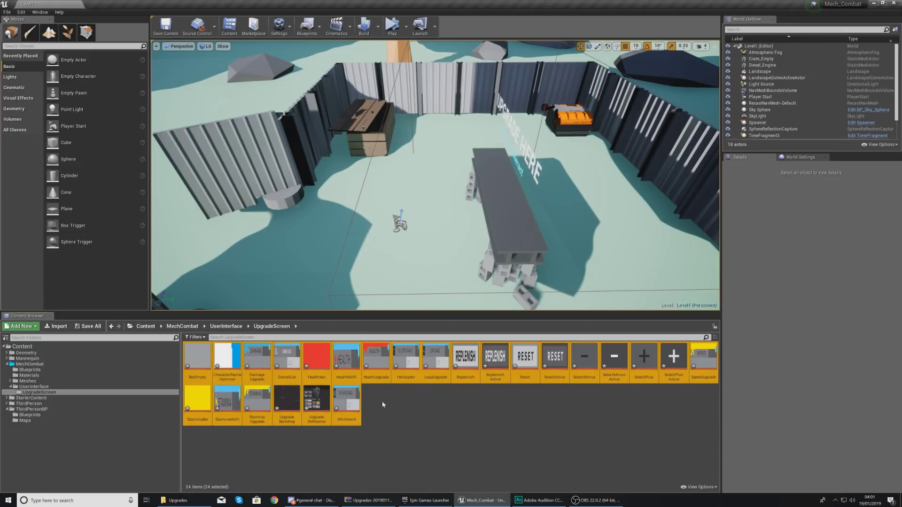
- Play-test the level to check the current shop menu at the workbench, then stop the game
{"action": "left_click", "coordinate": [390, 28]}
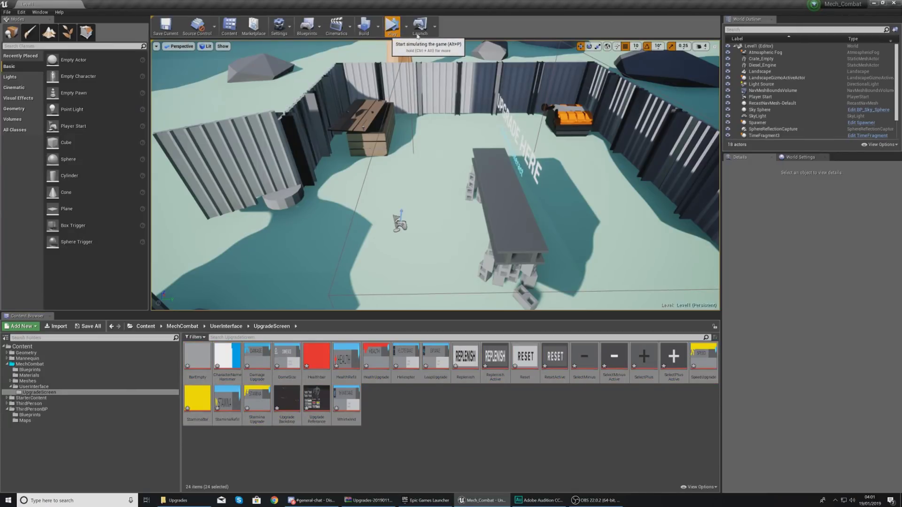
{"action": "key", "text": "w"}
{"action": "key", "text": "e"}
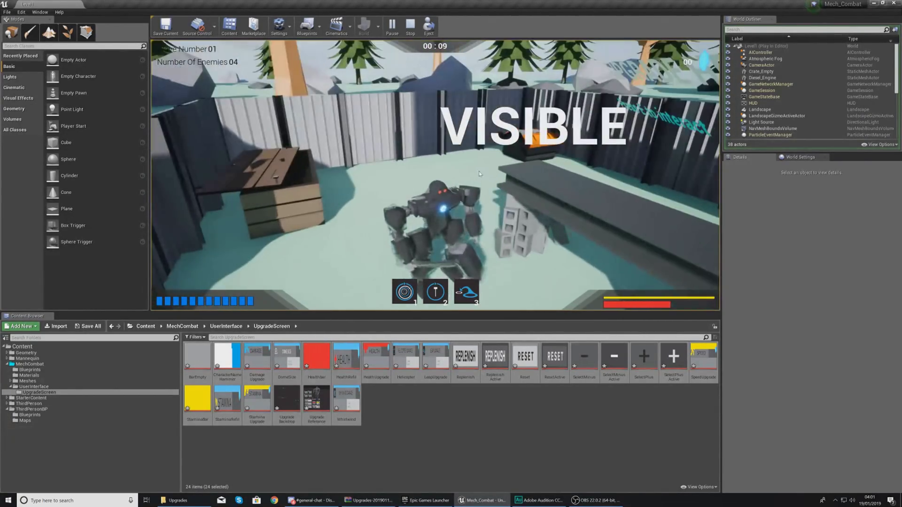
{"action": "left_click", "coordinate": [479, 173]}
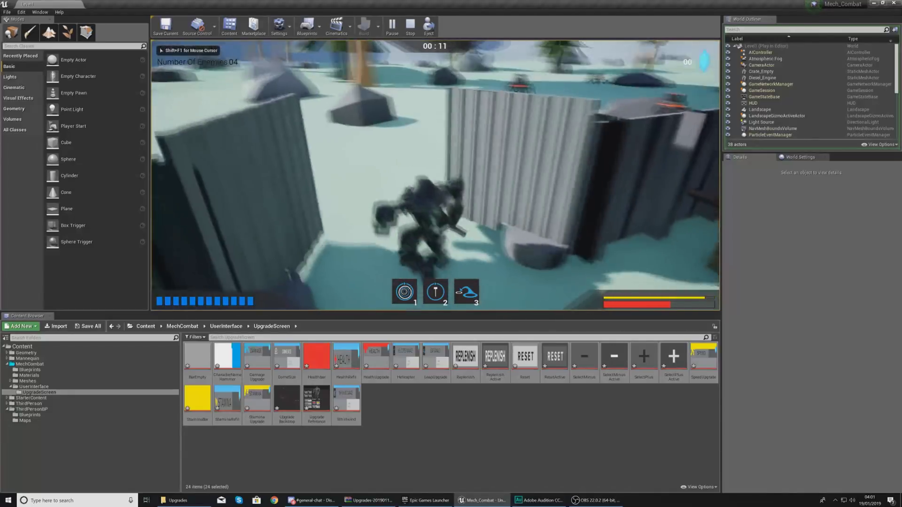
{"action": "key", "text": "Escape"}
- Open the ShopMenu widget from ThirdPersonBP/Blueprints and delete its "VISIBLE" text element
{"action": "left_click", "coordinate": [29, 410]}
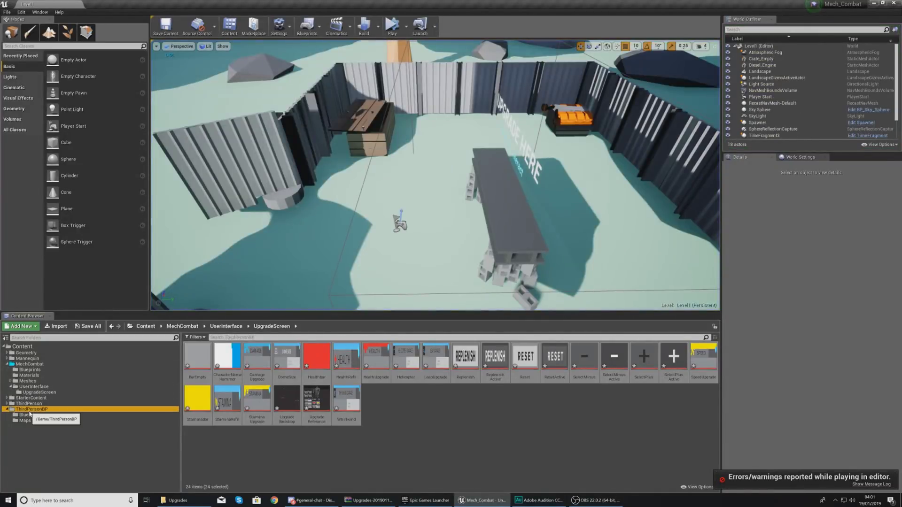
{"action": "left_click", "coordinate": [30, 415]}
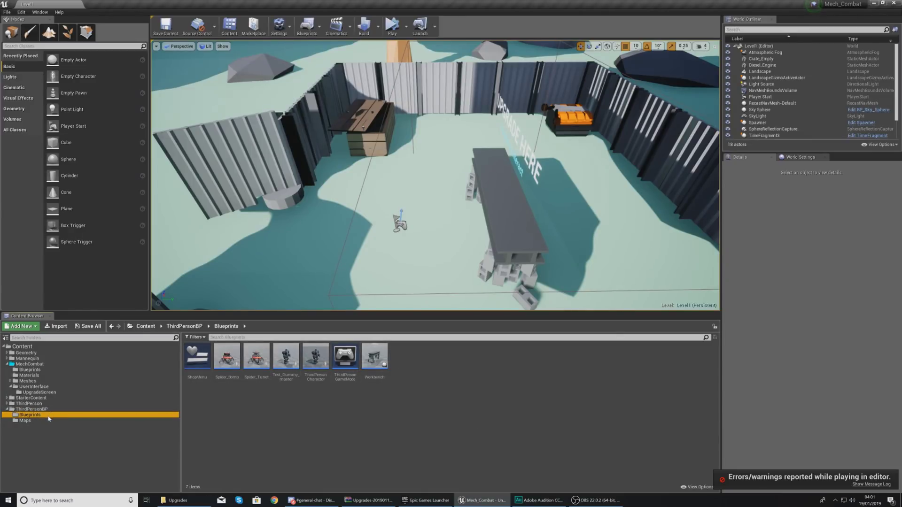
{"action": "double_click", "coordinate": [201, 375]}
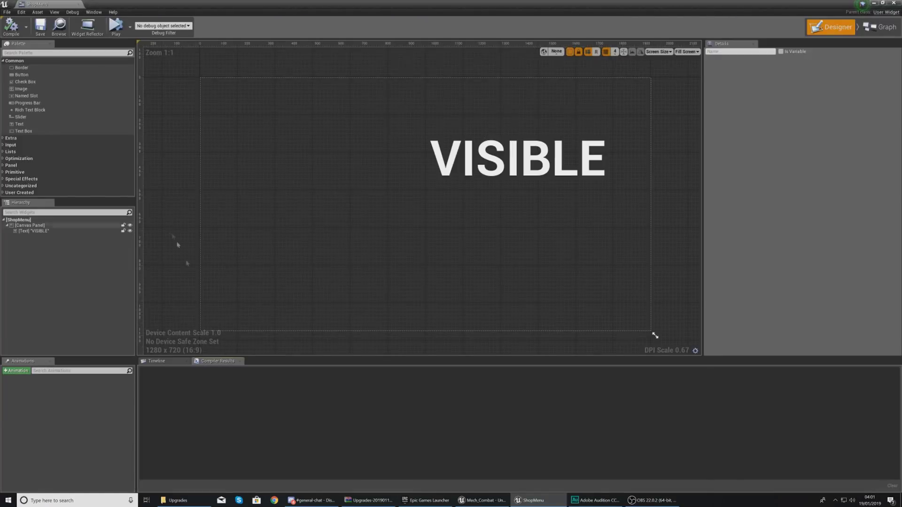
{"action": "left_click", "coordinate": [479, 171]}
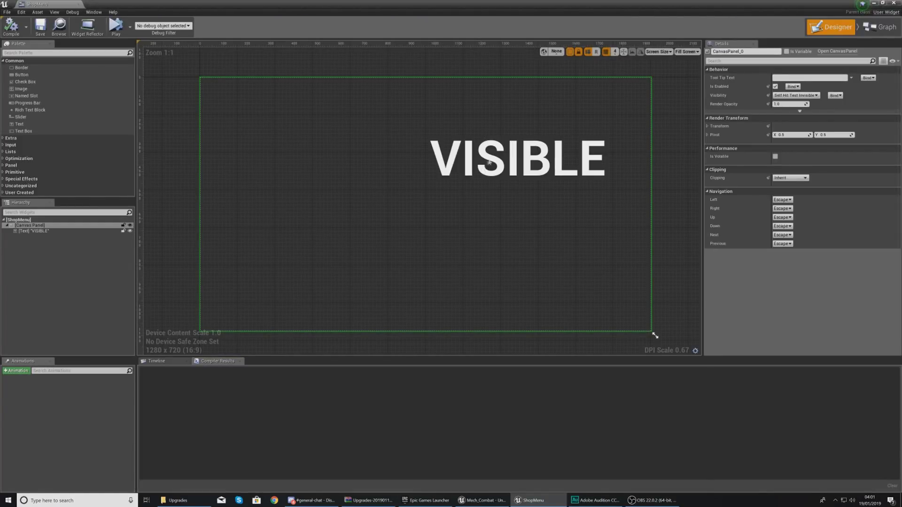
{"action": "left_click", "coordinate": [45, 231]}
{"action": "key", "text": "Delete"}
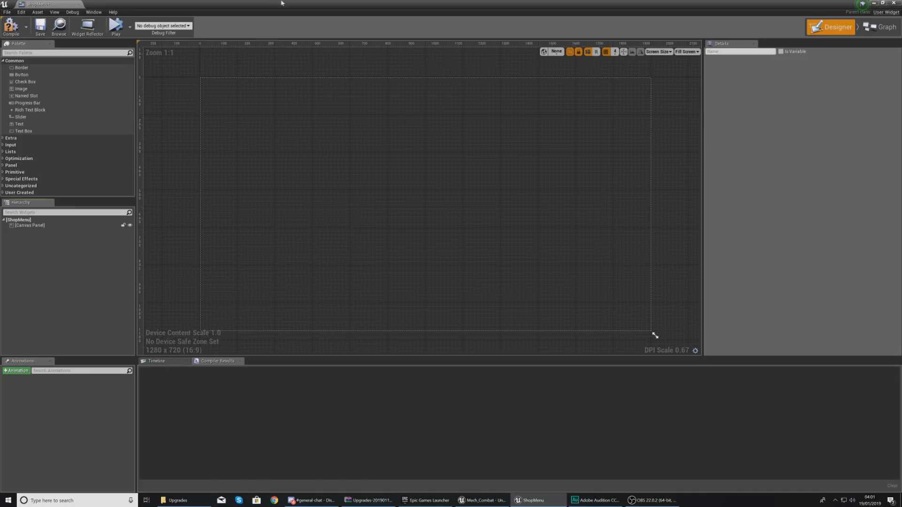
- Set the ShopMenu editor window aside and review the UpgradeReference image in the Upgrades folder again
{"action": "left_click_drag", "start_coordinate": [285, 7], "coordinate": [347, 70]}
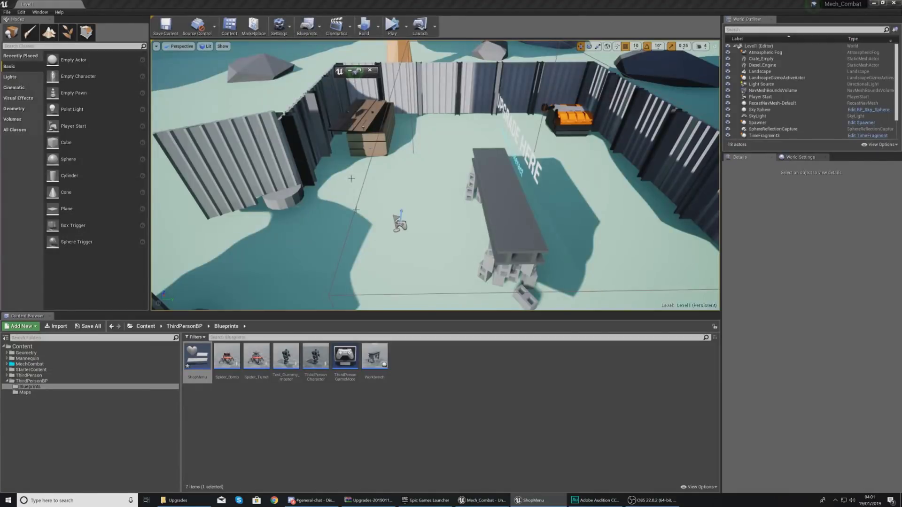
{"action": "left_click", "coordinate": [177, 500]}
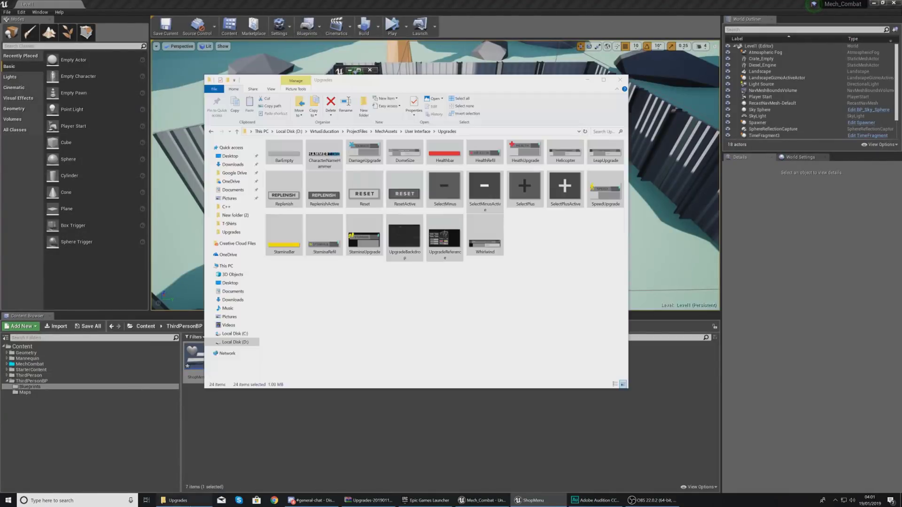
{"action": "double_click", "coordinate": [455, 244]}
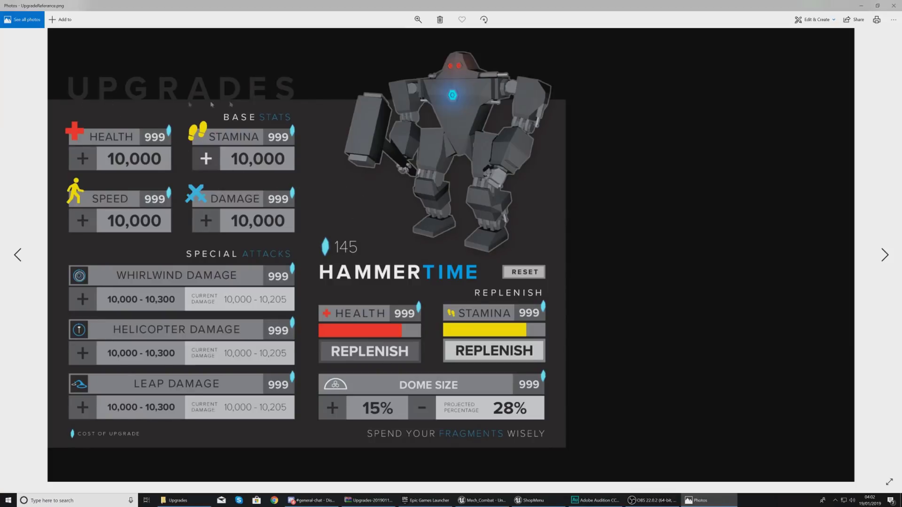
{"action": "left_click", "coordinate": [894, 6]}
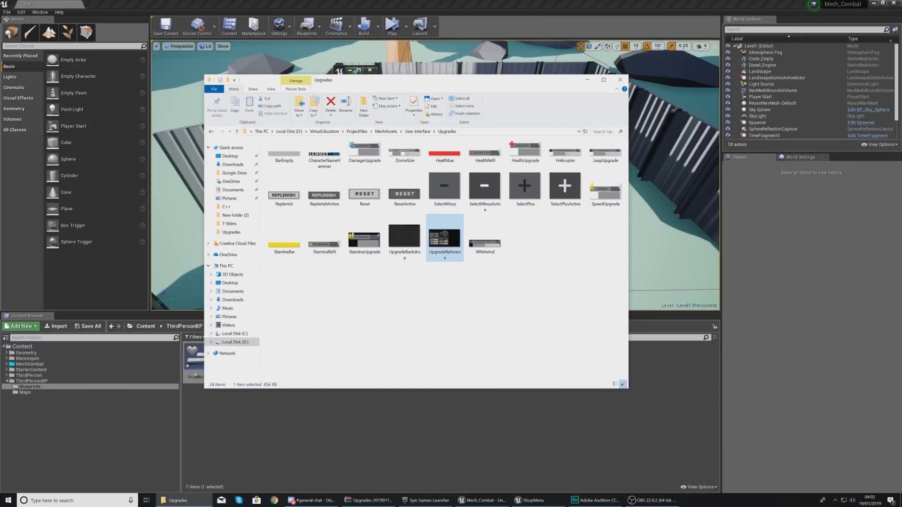
- Add an Image to the ShopMenu canvas at X 316, Y 108, and enlarge it to about 1066 × 677
{"action": "left_click", "coordinate": [196, 373]}
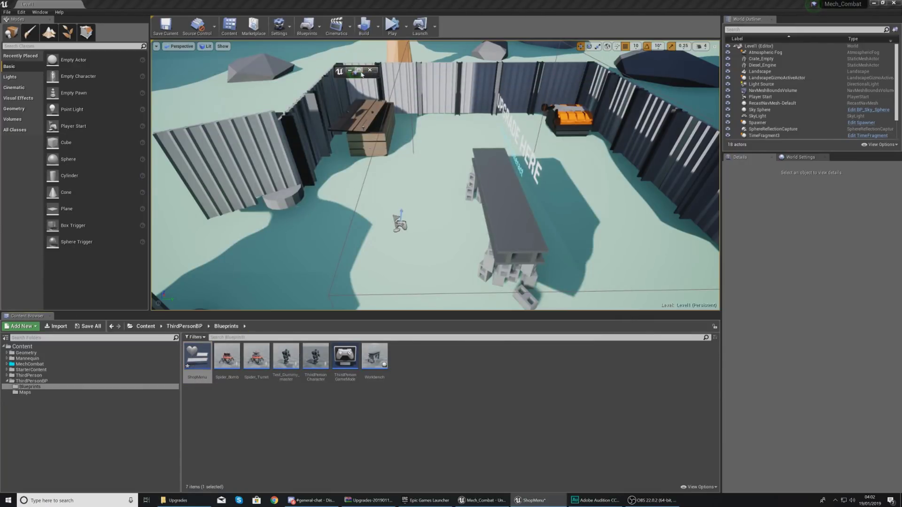
{"action": "left_click", "coordinate": [358, 71]}
{"action": "left_click_drag", "start_coordinate": [22, 89], "coordinate": [291, 110]}
{"action": "left_click_drag", "start_coordinate": [371, 151], "coordinate": [446, 210]}
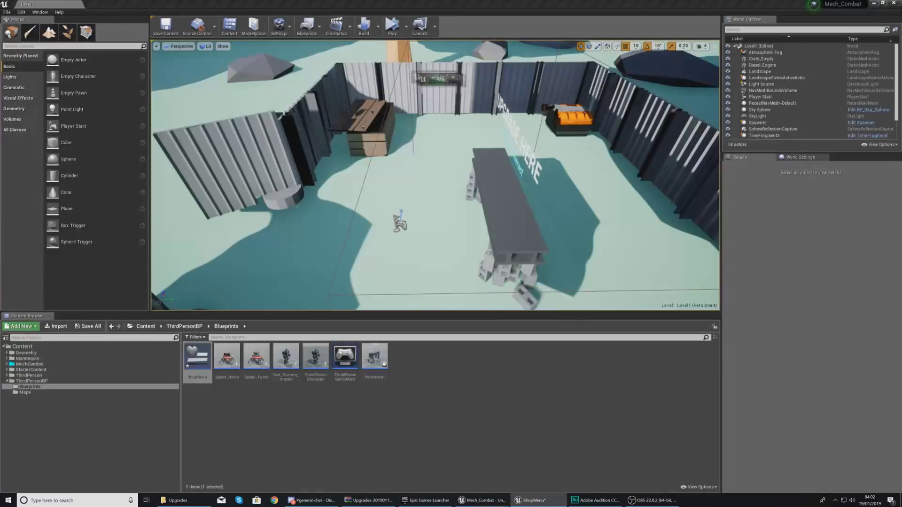
- Assign the Upgrade Backdrop texture from MechCombat/UserInterface/UpgradeScreen as the ShopMenu image's brush
{"action": "left_click", "coordinate": [30, 364]}
{"action": "double_click", "coordinate": [202, 372]}
{"action": "left_click", "coordinate": [68, 381]}
{"action": "left_click", "coordinate": [69, 387]}
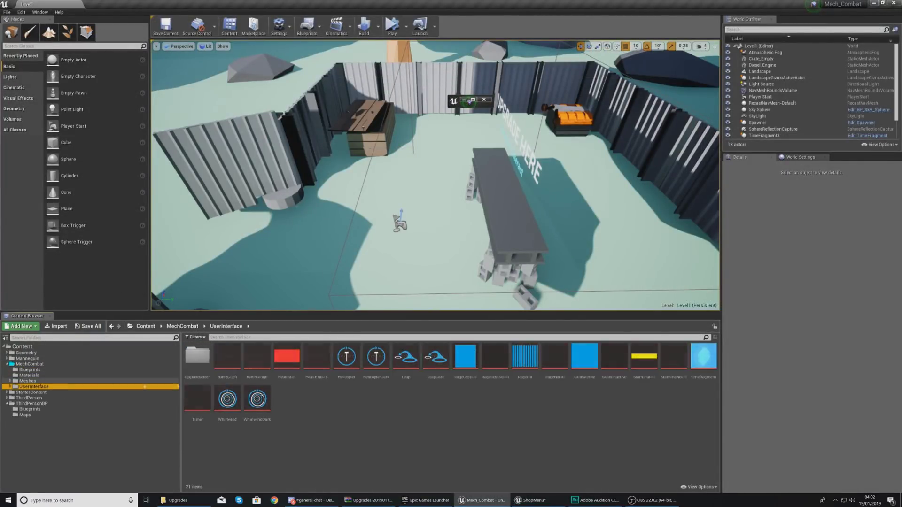
{"action": "double_click", "coordinate": [208, 372]}
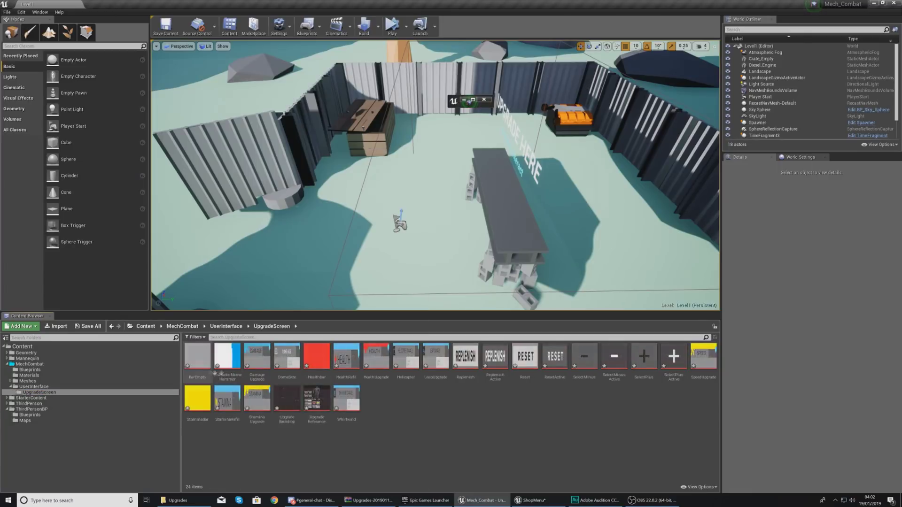
{"action": "left_click", "coordinate": [286, 392]}
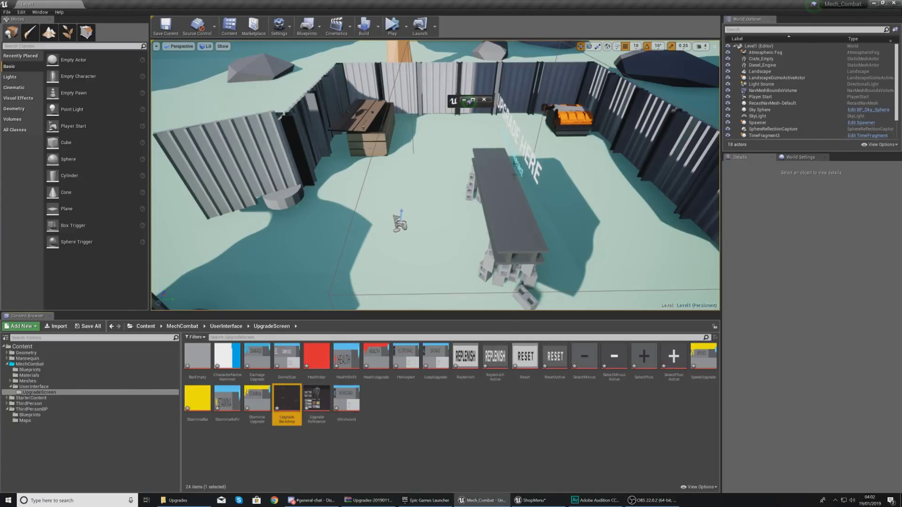
{"action": "left_click", "coordinate": [473, 101]}
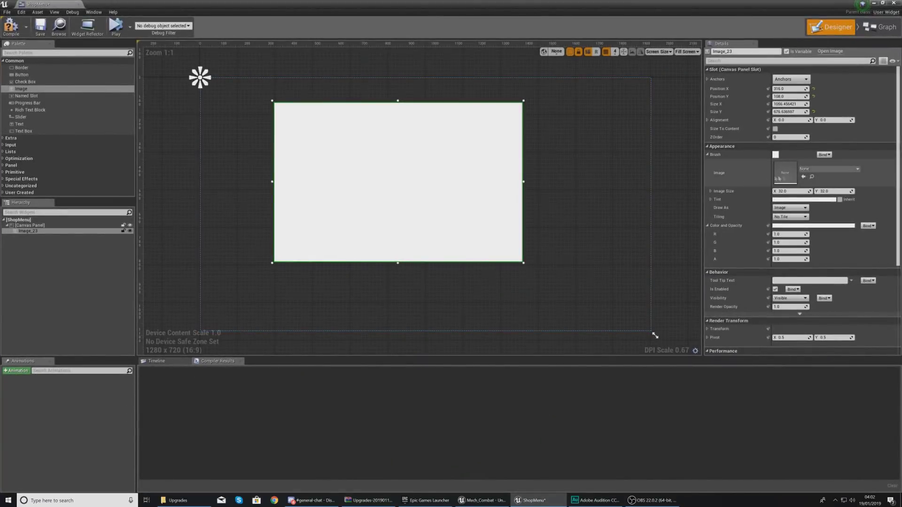
{"action": "left_click", "coordinate": [803, 177]}
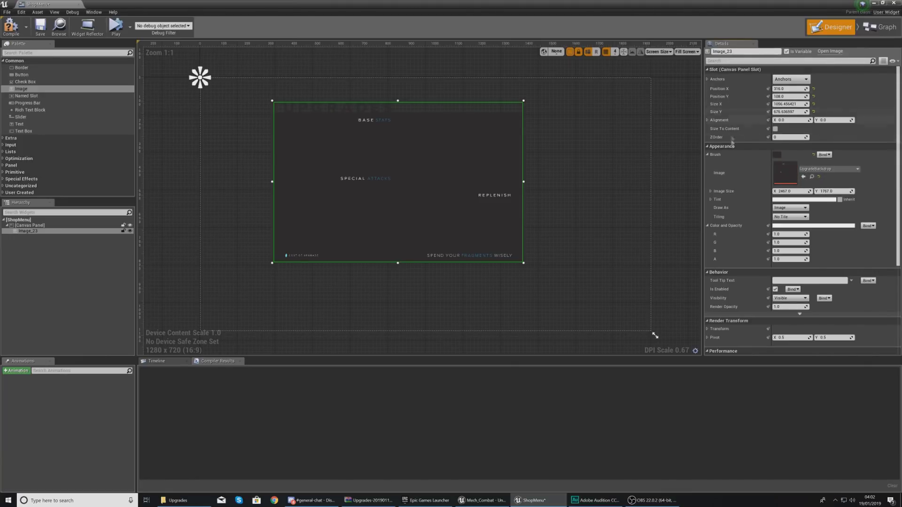
- Move the backdrop image to about X 36, Y 72 on the canvas and resize it to about 1270 × 860
{"action": "left_click_drag", "start_coordinate": [459, 203], "coordinate": [404, 214]}
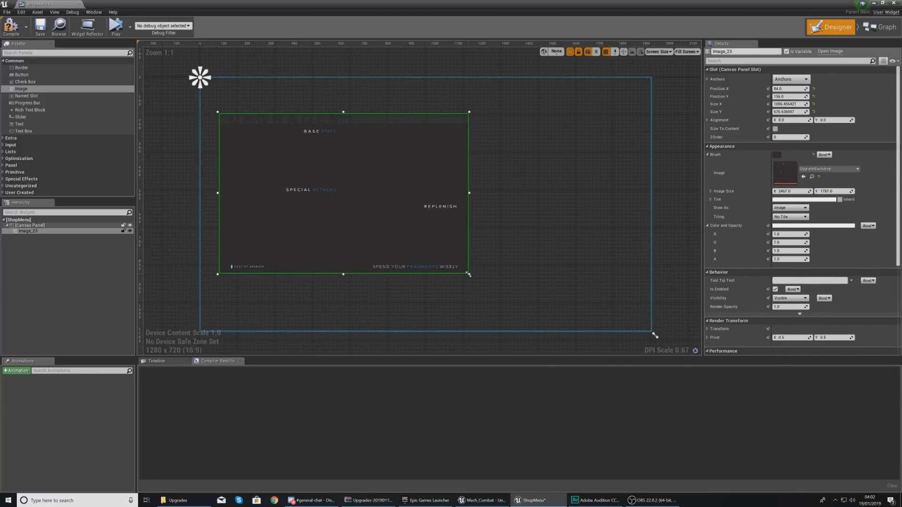
{"action": "left_click_drag", "start_coordinate": [469, 274], "coordinate": [487, 305]}
{"action": "left_click_drag", "start_coordinate": [395, 262], "coordinate": [394, 257]}
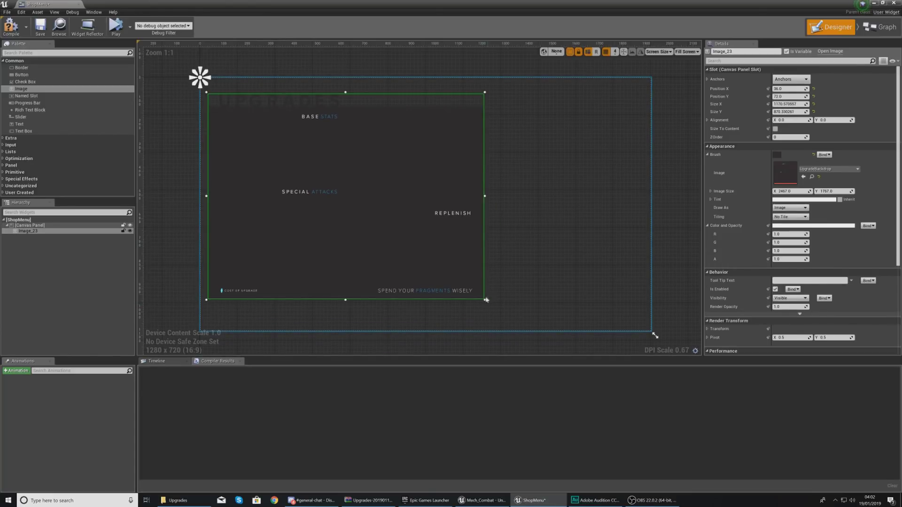
{"action": "left_click_drag", "start_coordinate": [484, 299], "coordinate": [508, 297]}
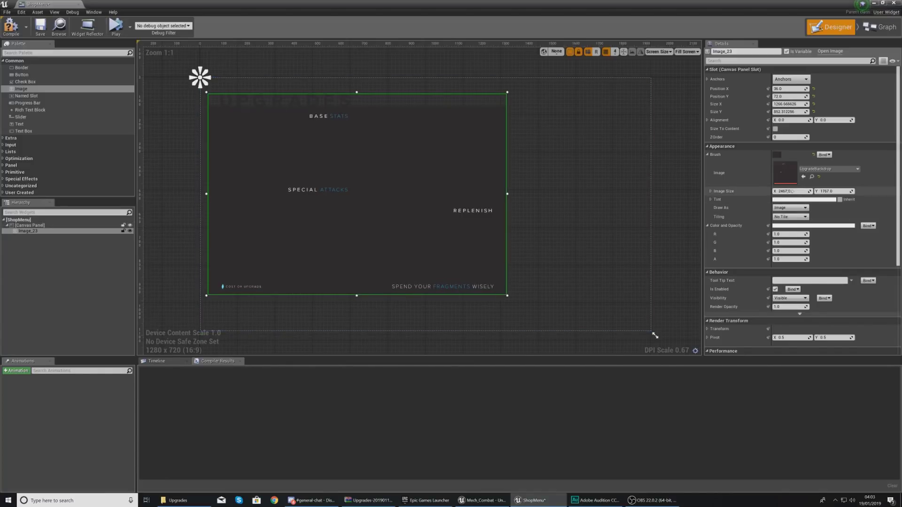
{"action": "left_click", "coordinate": [653, 162]}
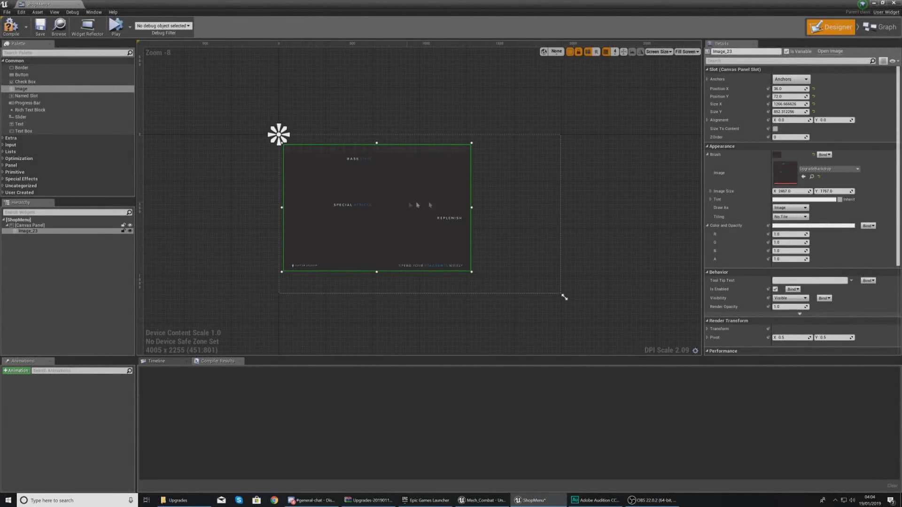
- Review the UpgradeReference image in the Upgrades folder and return to the ShopMenu editor
{"action": "left_click", "coordinate": [178, 500]}
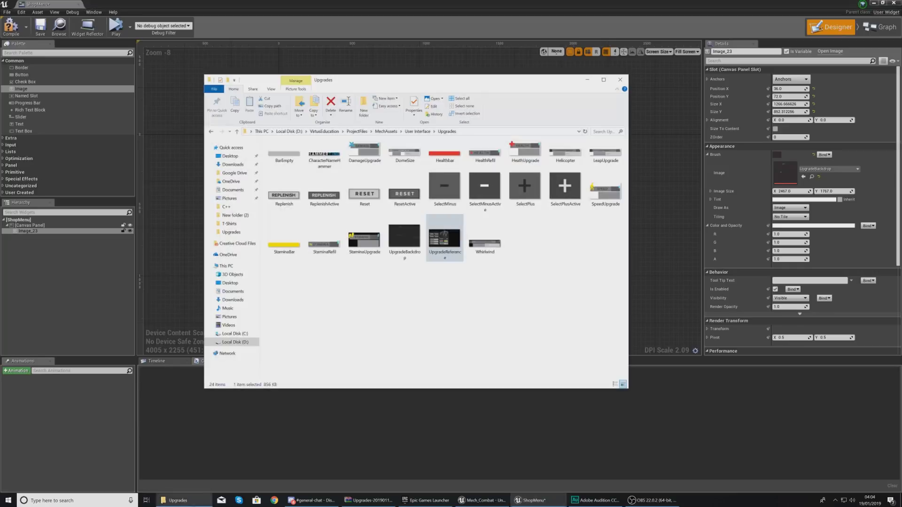
{"action": "double_click", "coordinate": [459, 249]}
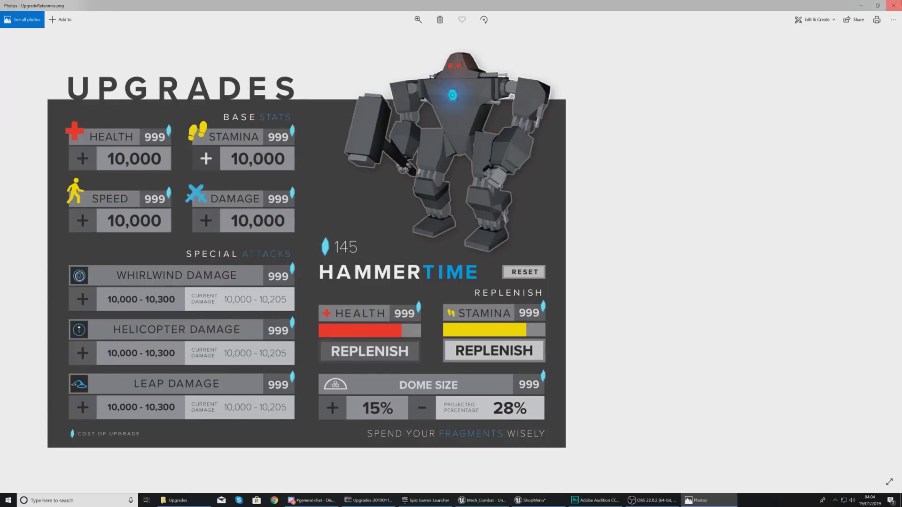
{"action": "left_click", "coordinate": [895, 5]}
{"action": "left_click", "coordinate": [170, 269]}
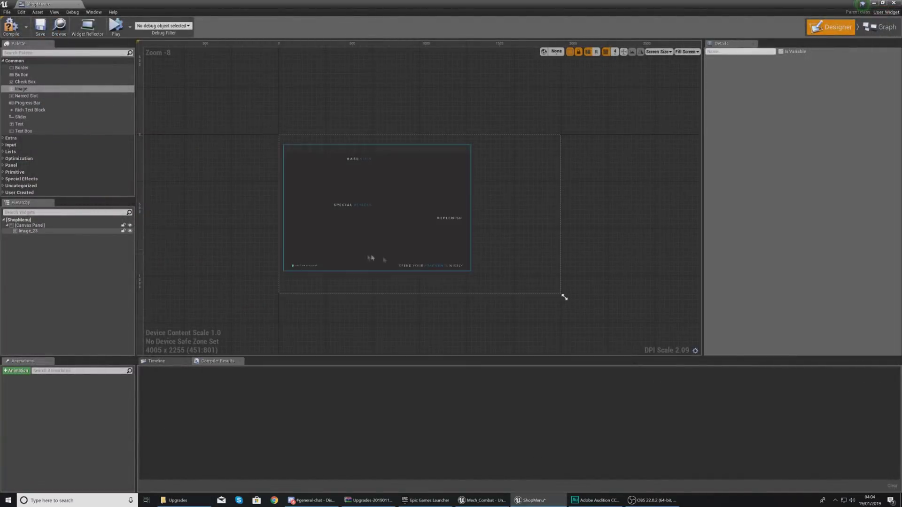
- Increase the backdrop image's height on the ShopMenu canvas, making it about 1267 × 912
{"action": "left_click", "coordinate": [470, 270]}
{"action": "mouse_move", "coordinate": [471, 271]}
{"action": "left_mouse_down"}
{"action": "mouse_move", "coordinate": [472, 284]}
{"action": "mouse_move", "coordinate": [469, 277]}
{"action": "left_mouse_up"}
{"action": "left_click", "coordinate": [501, 262]}
{"action": "scroll", "coordinate": [508, 282], "scroll_direction": "up", "scroll_amount": 4}
{"action": "right_click_drag", "start_coordinate": [507, 282], "coordinate": [456, 298]}
{"action": "scroll", "coordinate": [606, 317], "scroll_direction": "down", "scroll_amount": 3}
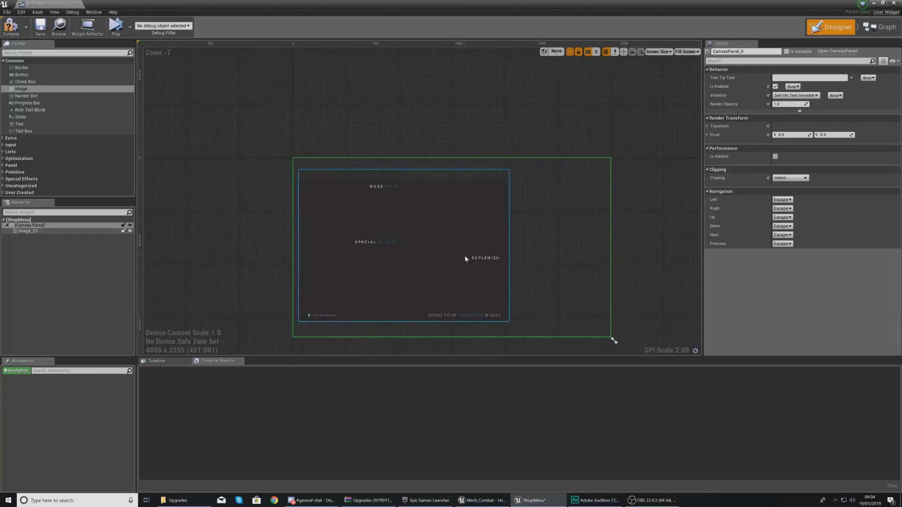
- Anchor the backdrop image to the centre of the canvas and deselect it
{"action": "left_click", "coordinate": [478, 259]}
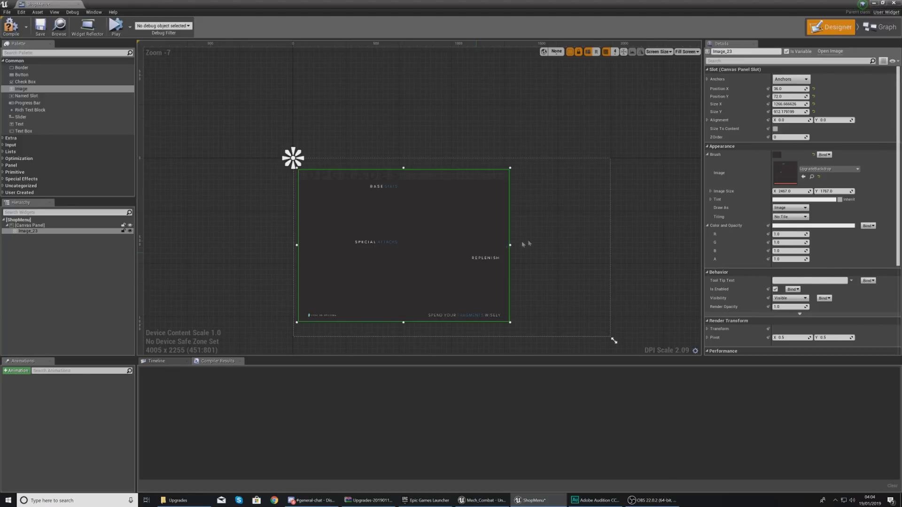
{"action": "left_click", "coordinate": [791, 79]}
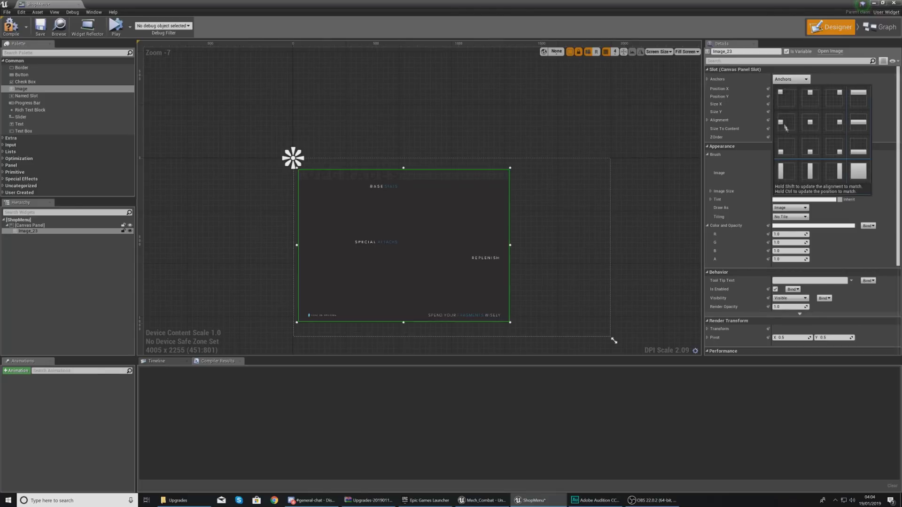
{"action": "left_click", "coordinate": [808, 132]}
{"action": "left_click", "coordinate": [542, 290]}
{"action": "scroll", "coordinate": [517, 294], "scroll_direction": "up", "scroll_amount": 4}
{"action": "scroll", "coordinate": [511, 296], "scroll_direction": "down", "scroll_amount": 4}
{"action": "scroll", "coordinate": [539, 314], "scroll_direction": "up", "scroll_amount": 2}
{"action": "right_click_drag", "start_coordinate": [558, 305], "coordinate": [527, 296]}
- Check the UpgradeReference image again for the mech artwork and its placement over the backdrop
{"action": "left_click", "coordinate": [183, 500]}
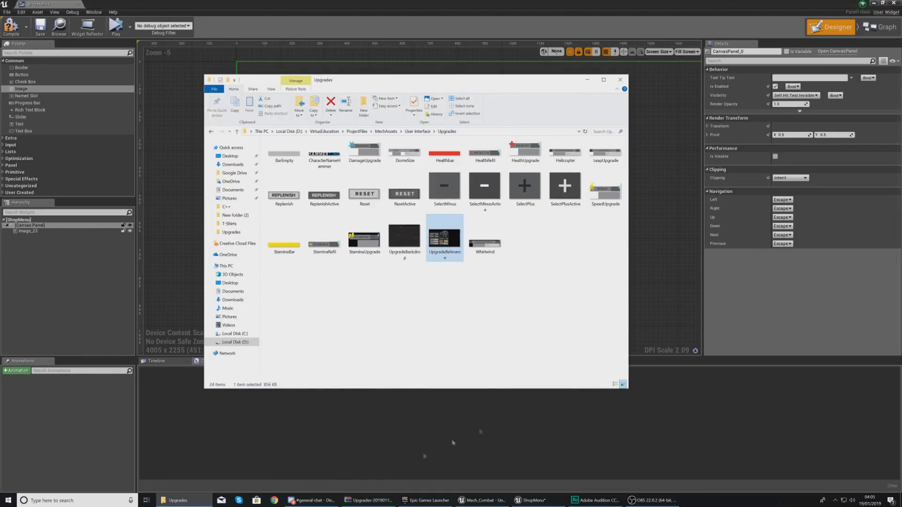
{"action": "double_click", "coordinate": [432, 240]}
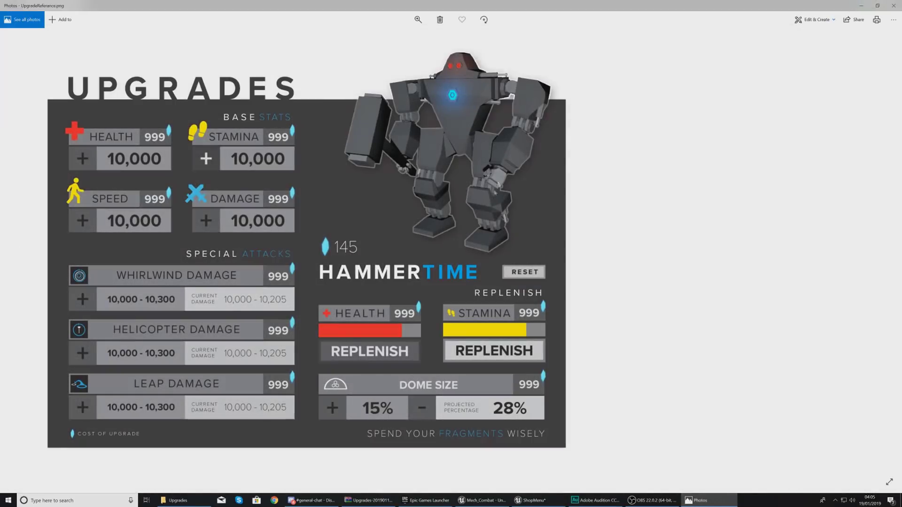
{"action": "left_click", "coordinate": [893, 5]}
{"action": "left_click", "coordinate": [245, 420]}
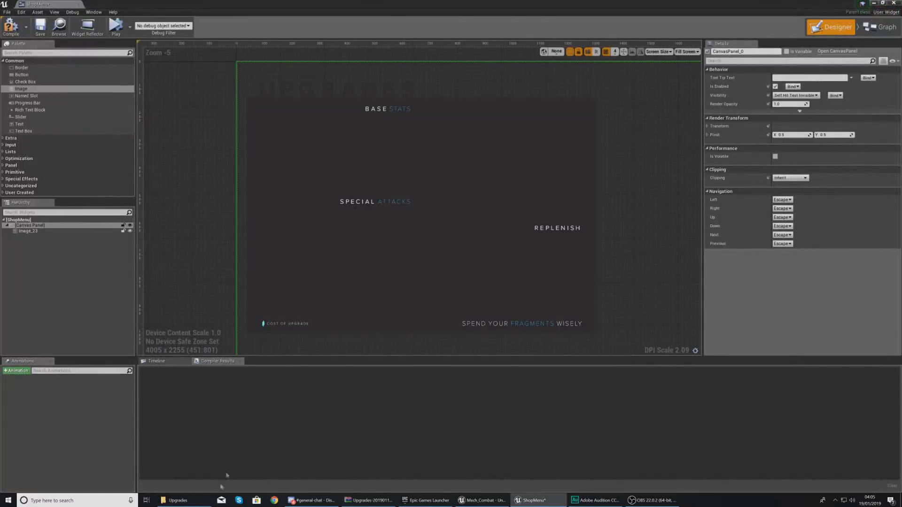
- Set the ShopMenu window aside and open the MechCombat/UserInterface/UpgradeScreen folder in the Mech_Combat level editor
{"action": "left_click", "coordinate": [876, 3]}
{"action": "left_click", "coordinate": [876, 3]}
{"action": "left_click_drag", "start_coordinate": [877, 3], "coordinate": [772, 112]}
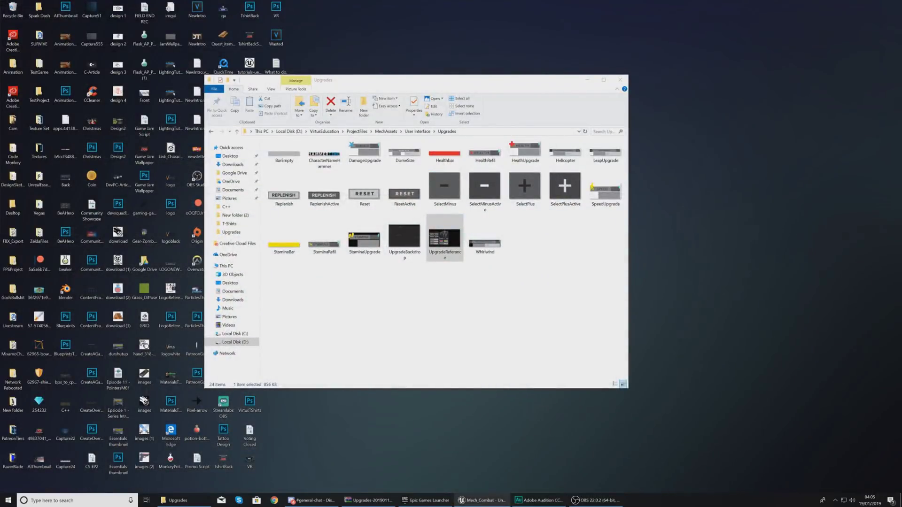
{"action": "left_click", "coordinate": [482, 501]}
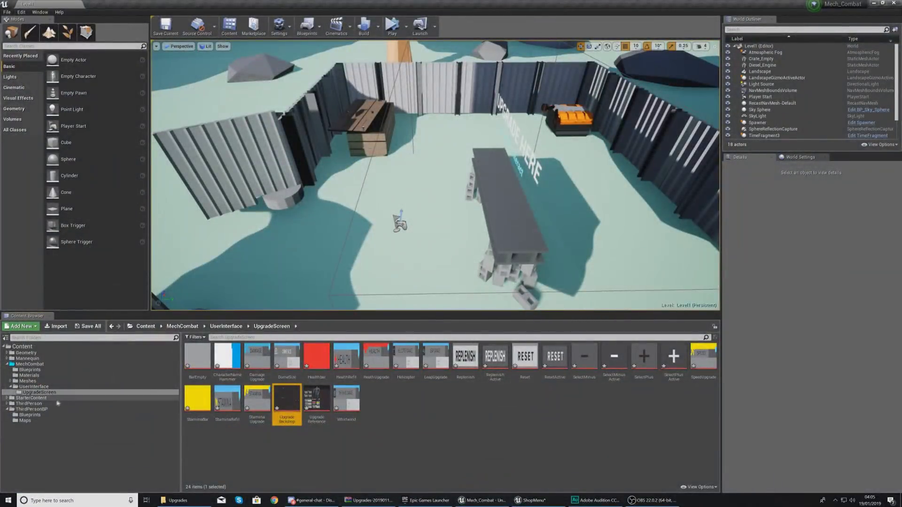
{"action": "left_click", "coordinate": [37, 387]}
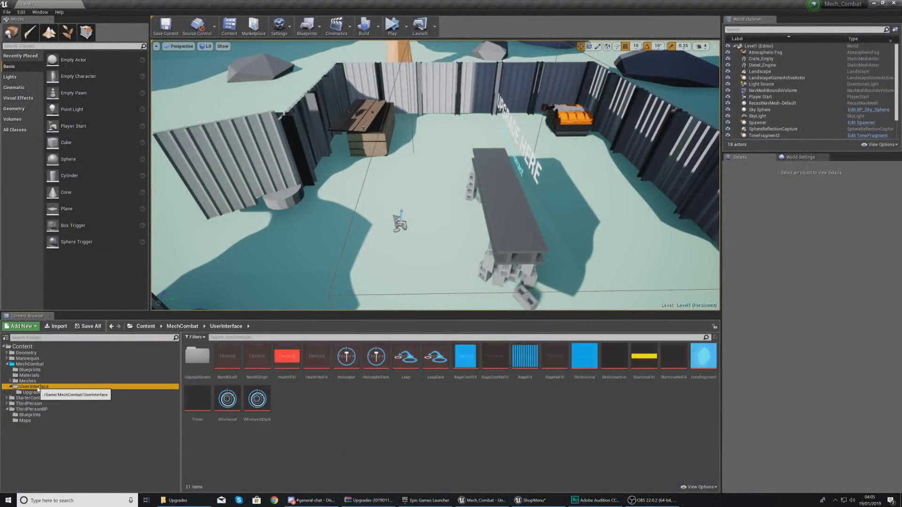
{"action": "left_click", "coordinate": [32, 393]}
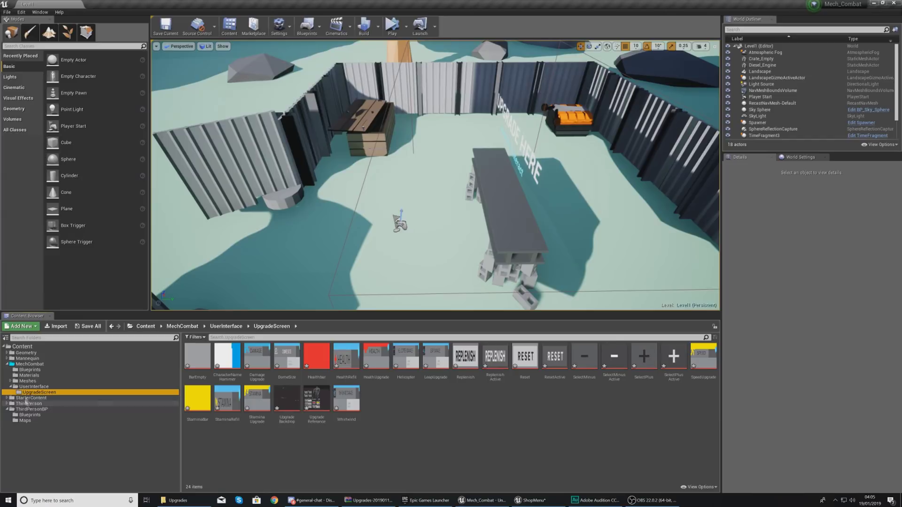
- Import MechdudeNOShadow from the User Interface/CharacterSelect folder into the project's UpgradeScreen folder
{"action": "left_click", "coordinate": [179, 501]}
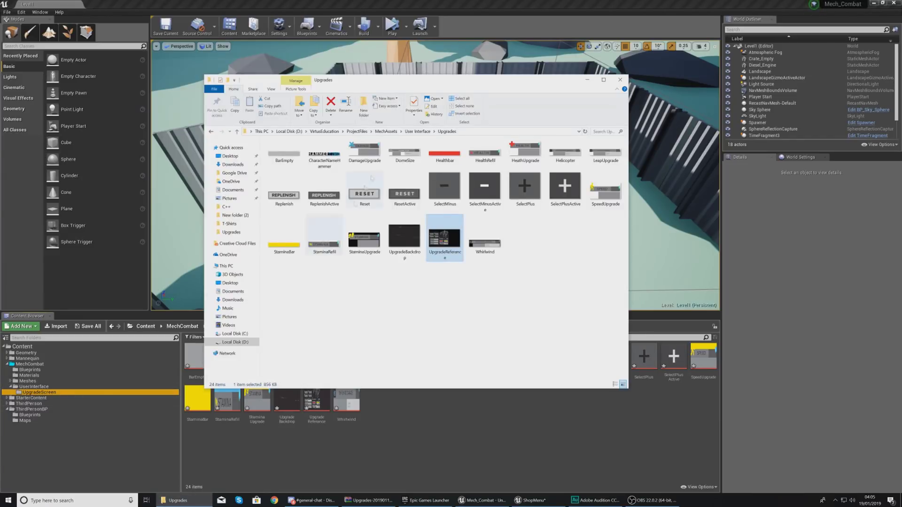
{"action": "left_click", "coordinate": [418, 132]}
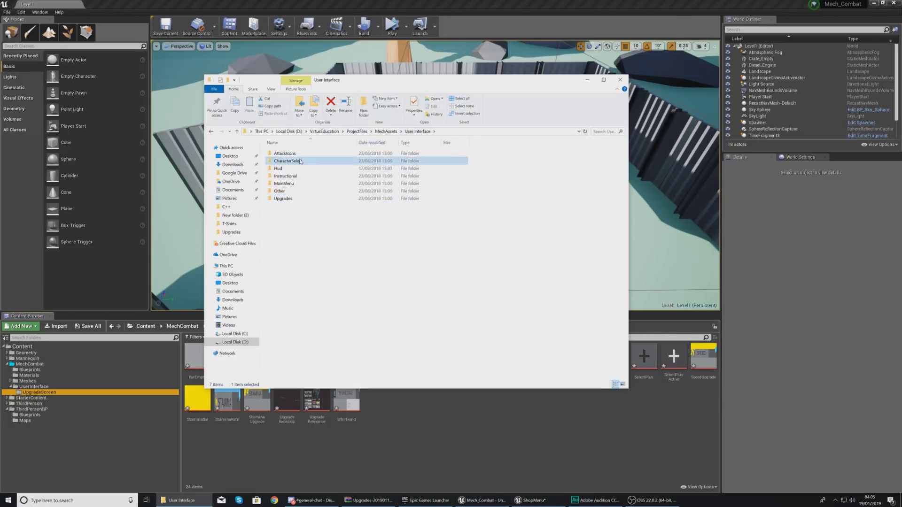
{"action": "double_click", "coordinate": [319, 161]}
{"action": "left_click", "coordinate": [292, 221]}
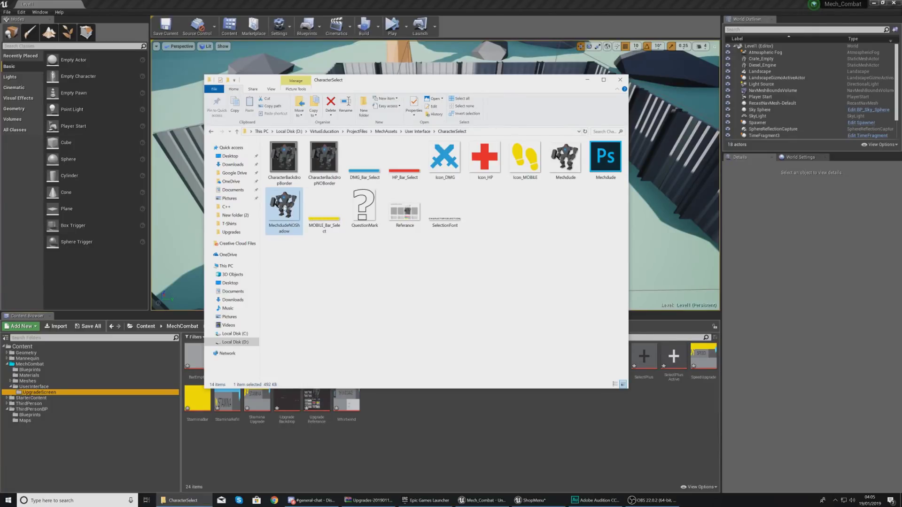
{"action": "left_click_drag", "start_coordinate": [285, 207], "coordinate": [386, 418]}
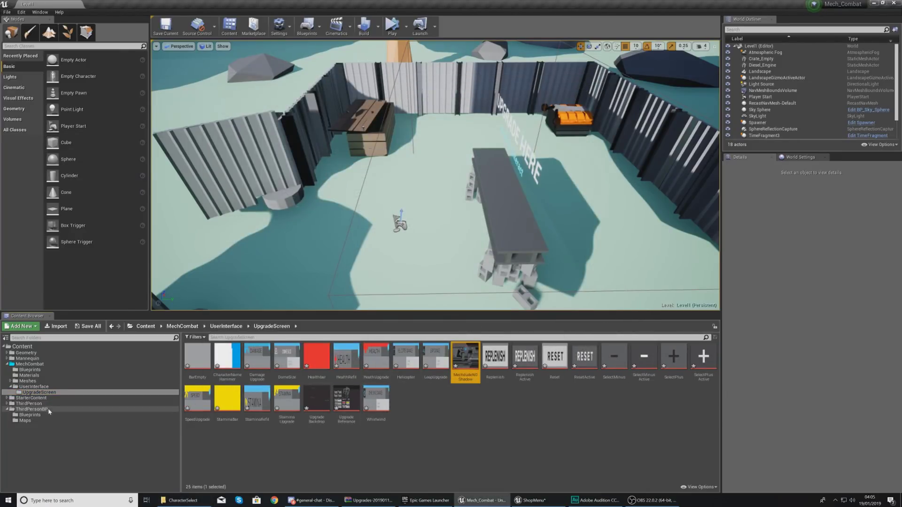
- Open the ShopMenu widget from the project's ThirdPersonBP folder
{"action": "left_click", "coordinate": [49, 411]}
{"action": "double_click", "coordinate": [202, 371]}
{"action": "double_click", "coordinate": [203, 377]}
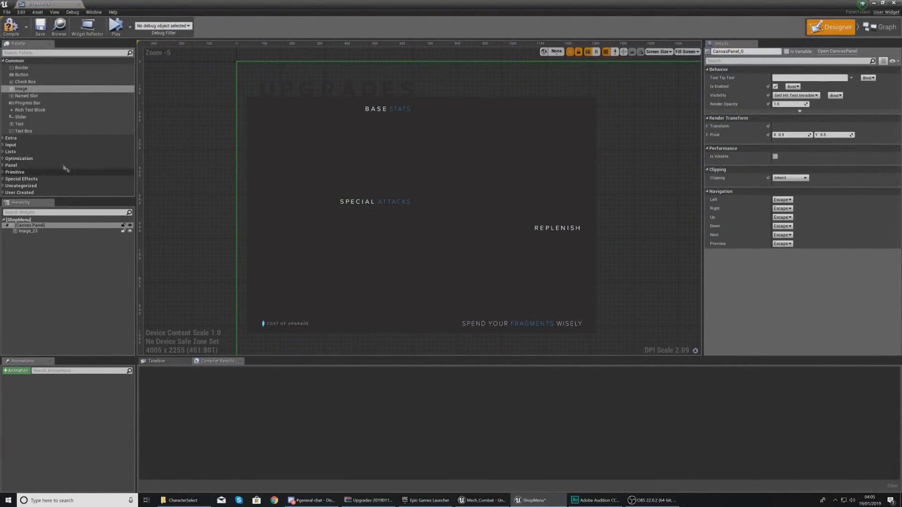
- Add an Image to the canvas at about X 884, Y 192 and assign the MechdudeNOShadow texture as its brush
{"action": "left_click_drag", "start_coordinate": [21, 88], "coordinate": [480, 114]}
{"action": "left_click", "coordinate": [817, 169]}
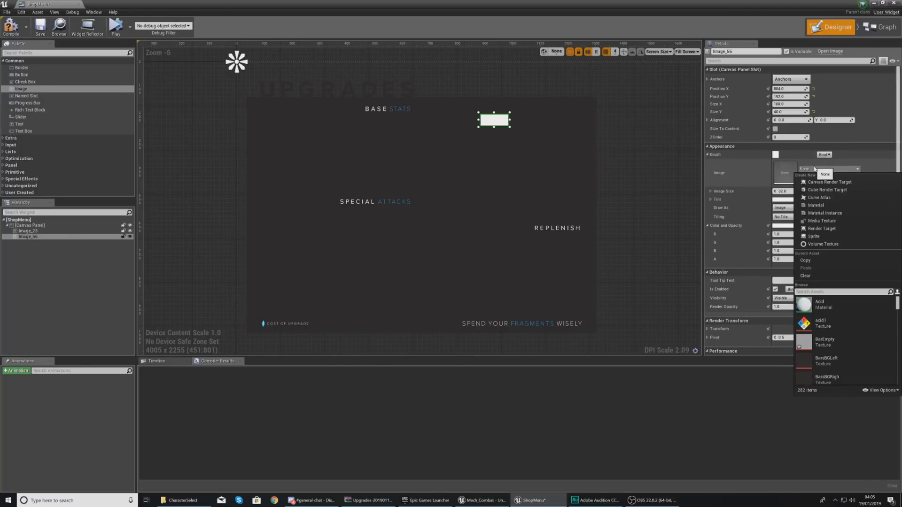
{"action": "type", "text": "mech"}
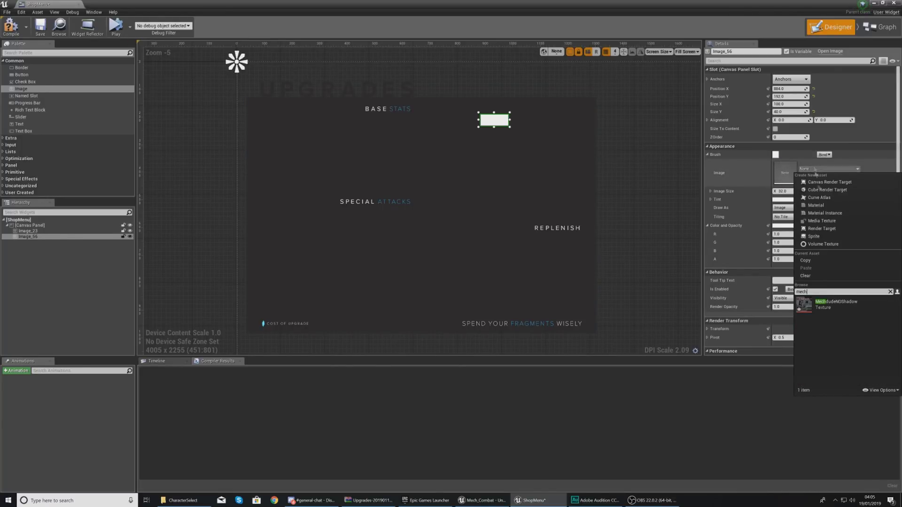
{"action": "left_click", "coordinate": [840, 308]}
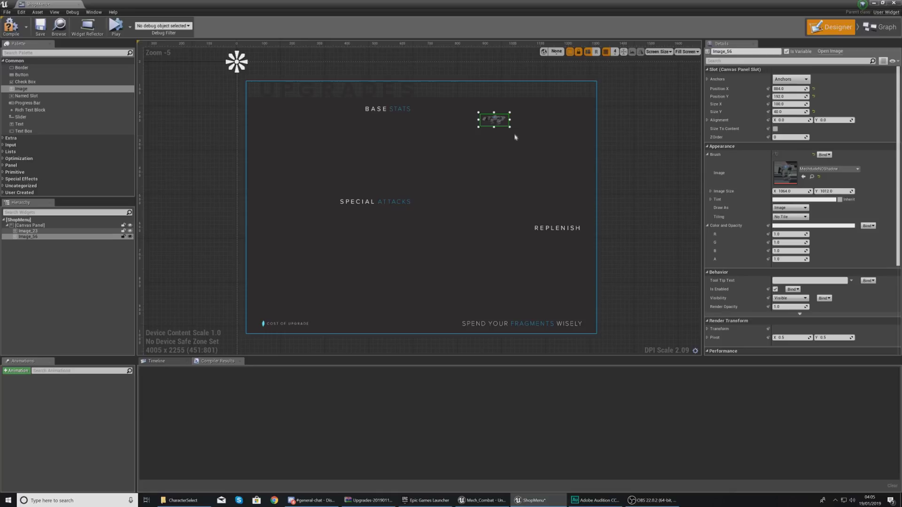
- Resize the mech image to about 547 × 577 and place it at X 704, Y 16 above the Replenish heading
{"action": "left_click_drag", "start_coordinate": [510, 128], "coordinate": [535, 169]}
{"action": "left_click_drag", "start_coordinate": [591, 224], "coordinate": [604, 234]}
{"action": "left_click_drag", "start_coordinate": [574, 205], "coordinate": [560, 195]}
{"action": "scroll", "coordinate": [604, 204], "scroll_direction": "down", "scroll_amount": 2}
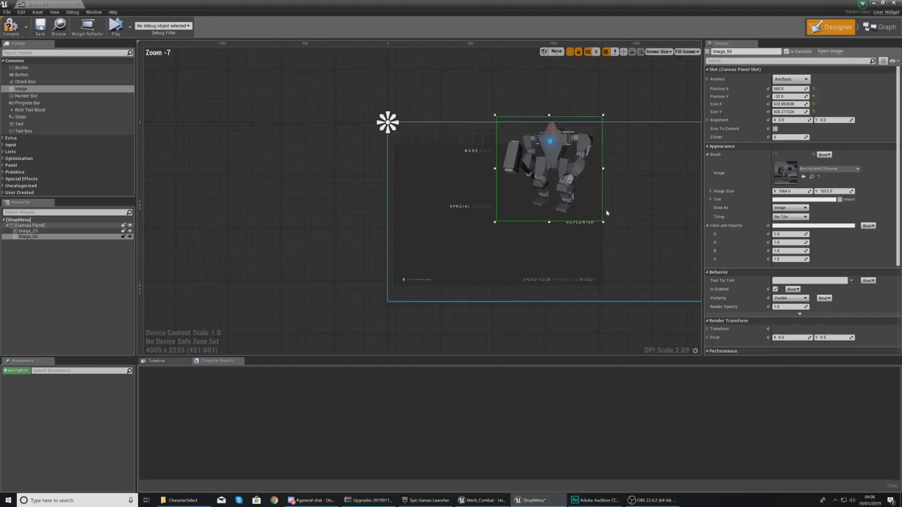
{"action": "scroll", "coordinate": [617, 200], "scroll_direction": "up", "scroll_amount": 2}
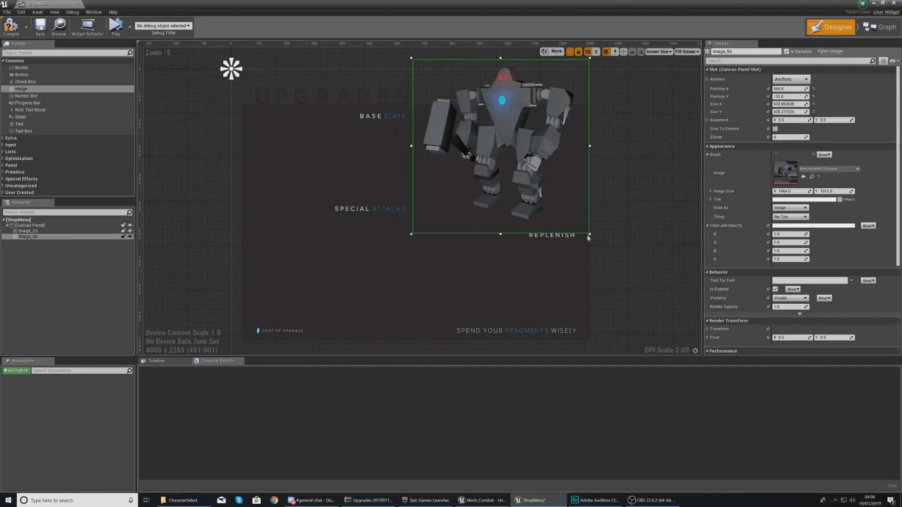
{"action": "left_click_drag", "start_coordinate": [589, 234], "coordinate": [566, 220]}
{"action": "left_click_drag", "start_coordinate": [533, 189], "coordinate": [546, 202]}
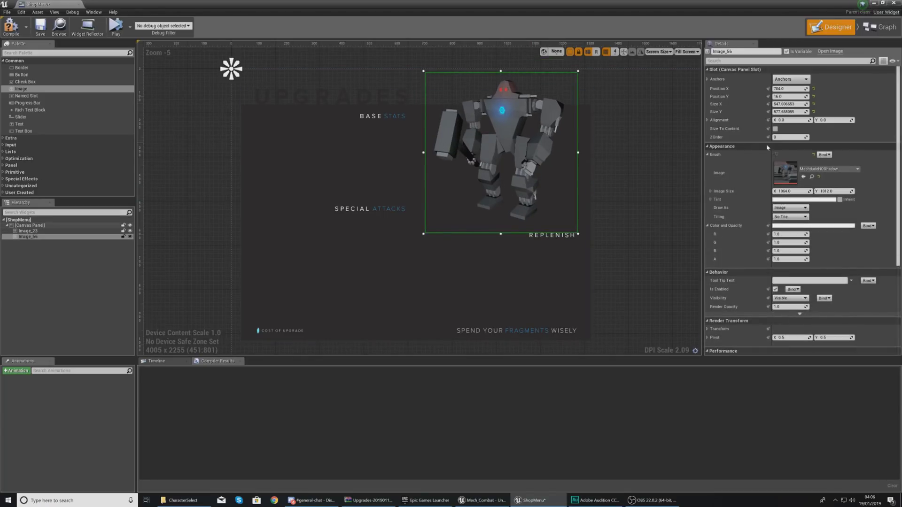
- Anchor the mech image to the centre of the canvas and deselect it
{"action": "left_click", "coordinate": [789, 80]}
{"action": "left_click", "coordinate": [808, 123]}
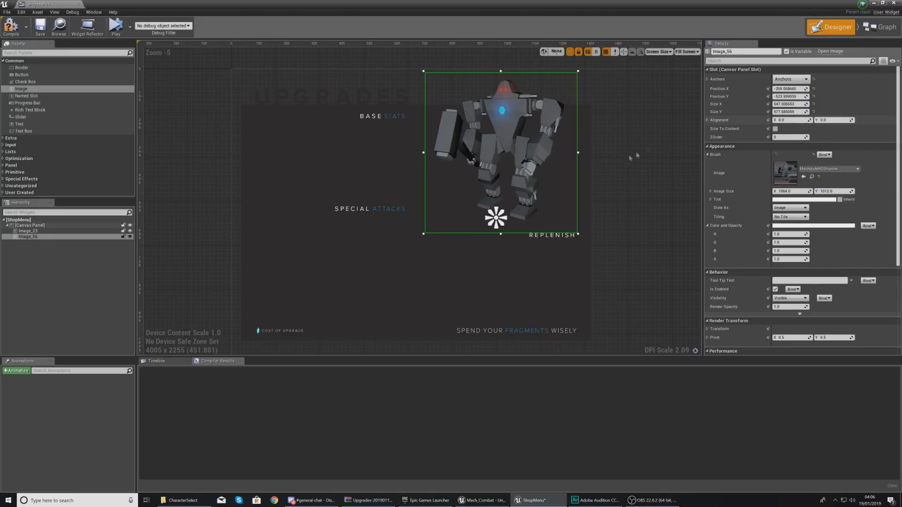
{"action": "left_click", "coordinate": [651, 185]}
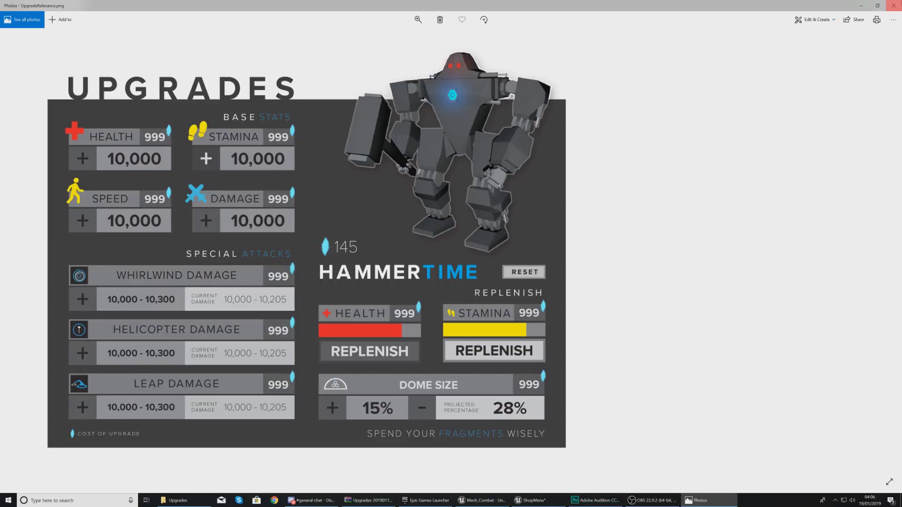
- Close the reference image, then add an Image at X 720, Y 520 and a Text block at X 876, Y 528 reading 000
{"action": "left_click", "coordinate": [897, 3]}
{"action": "left_click", "coordinate": [651, 198]}
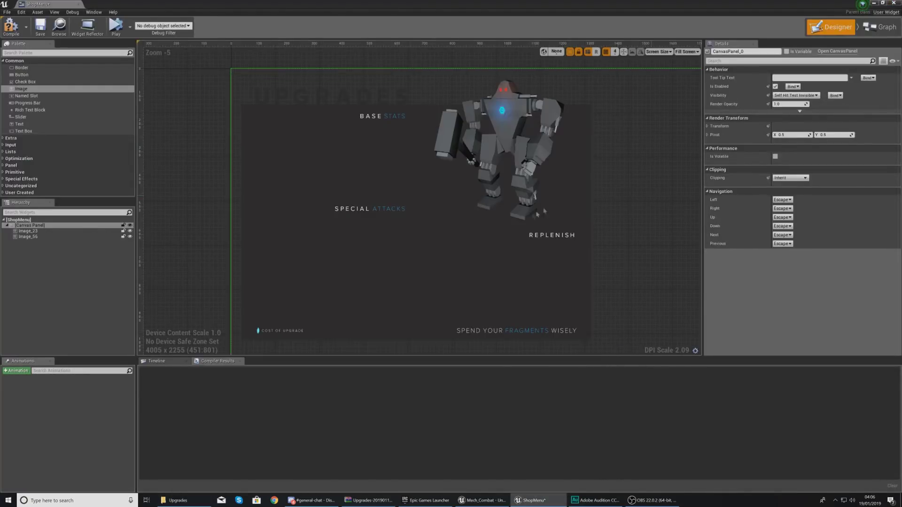
{"action": "left_click_drag", "start_coordinate": [30, 93], "coordinate": [432, 217]}
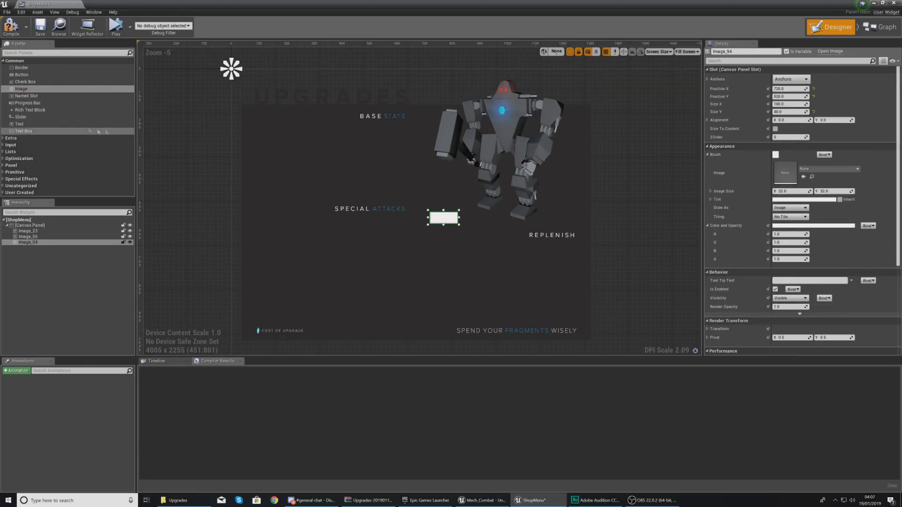
{"action": "left_click_drag", "start_coordinate": [19, 124], "coordinate": [492, 221]}
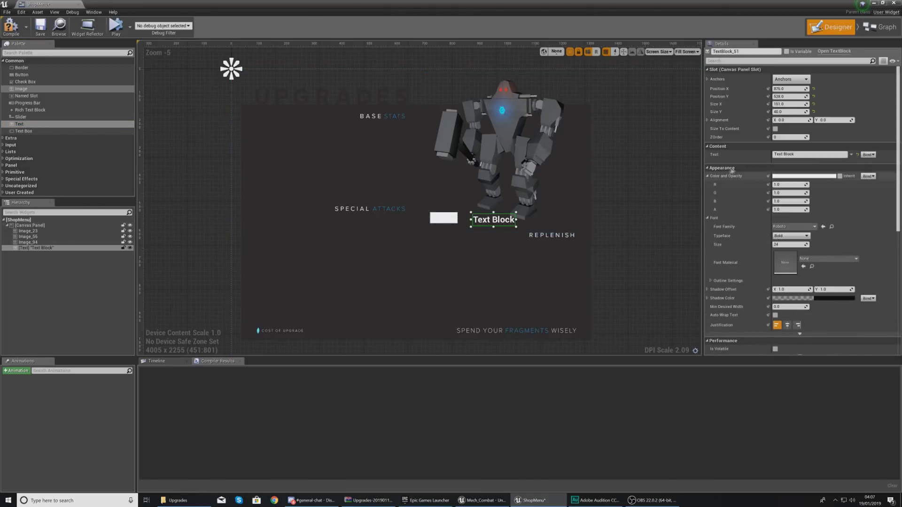
{"action": "left_click", "coordinate": [807, 154]}
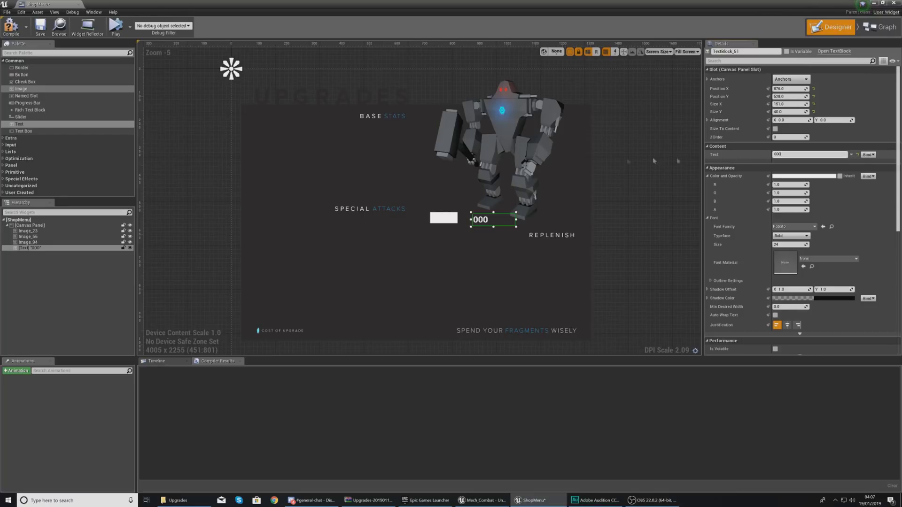
- Assign the TimeFragment texture as the brush of the new image beside the 000 text
{"action": "left_click", "coordinate": [455, 218]}
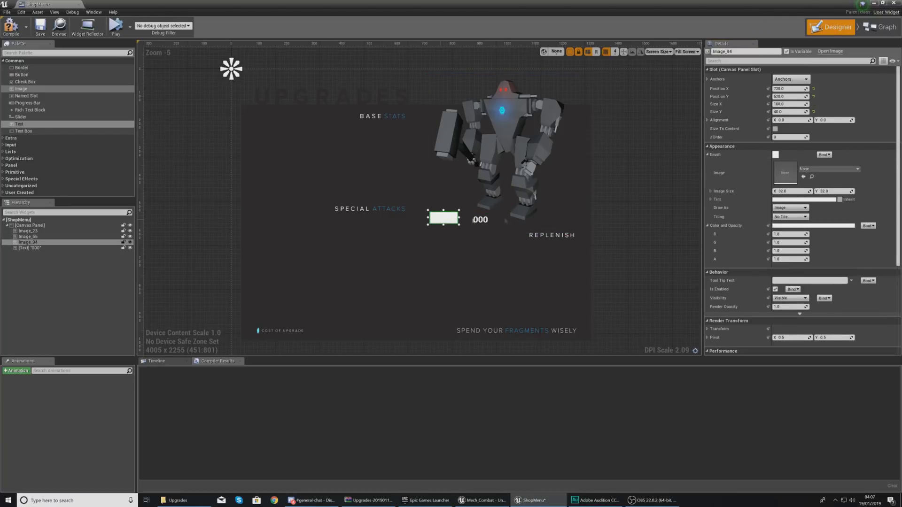
{"action": "left_click", "coordinate": [808, 169]}
{"action": "type", "text": "shard"}
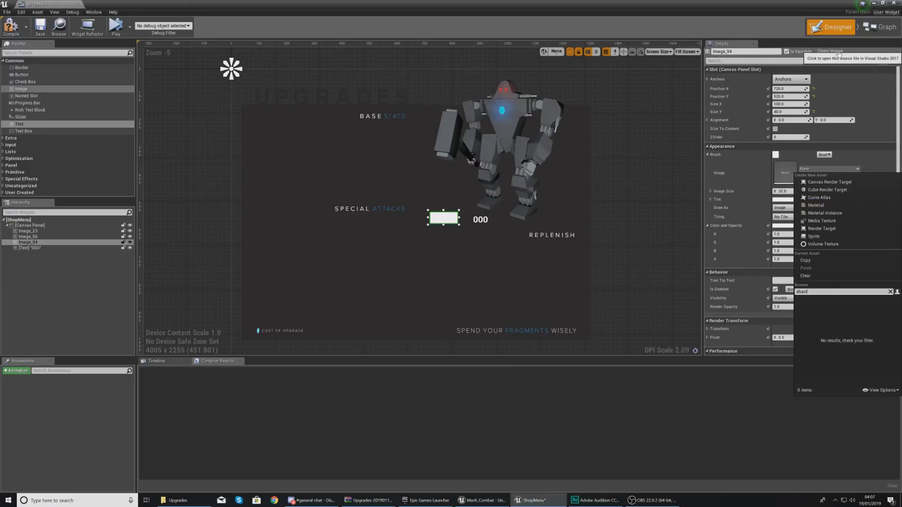
{"action": "type", "text": "frag"}
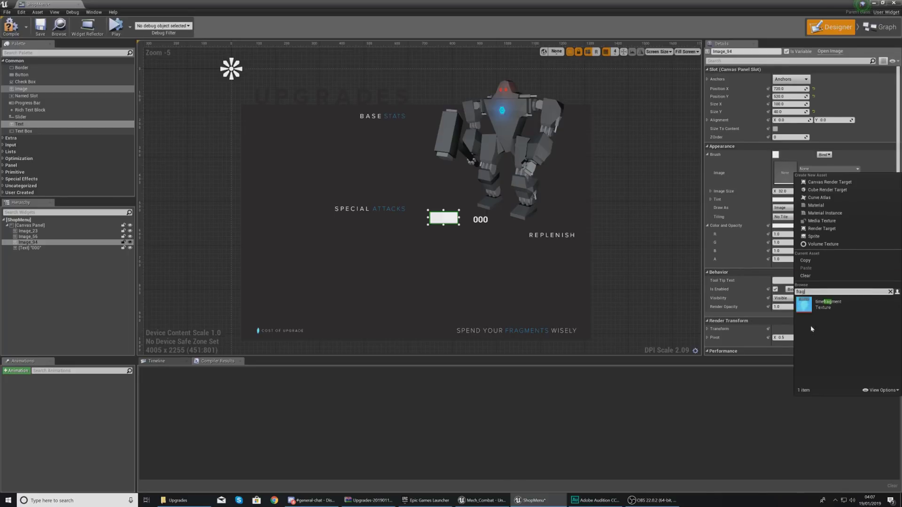
{"action": "left_click", "coordinate": [824, 304]}
- Narrow the fragment image to crystal proportions, anchor it to the canvas centre and move it closer to the 000 text
{"action": "scroll", "coordinate": [552, 232], "scroll_direction": "up", "scroll_amount": 6}
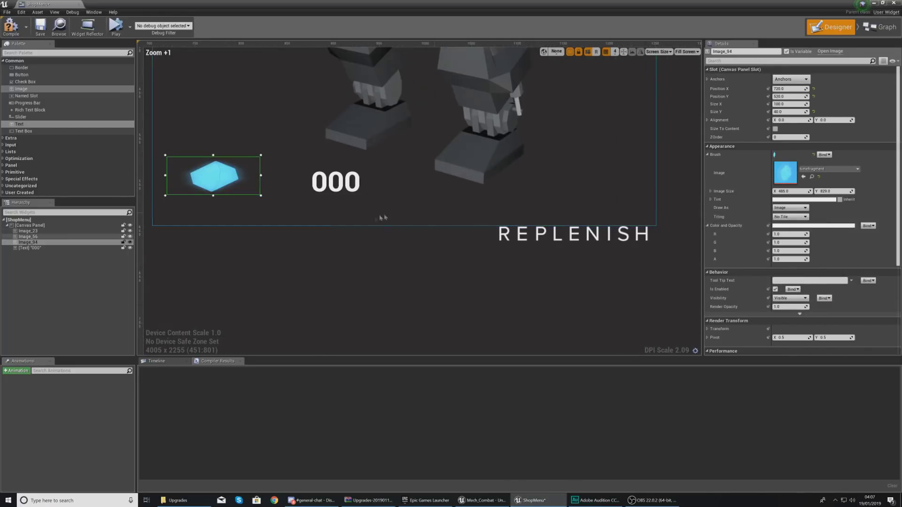
{"action": "left_click_drag", "start_coordinate": [261, 197], "coordinate": [207, 207]}
{"action": "left_click", "coordinate": [791, 79]}
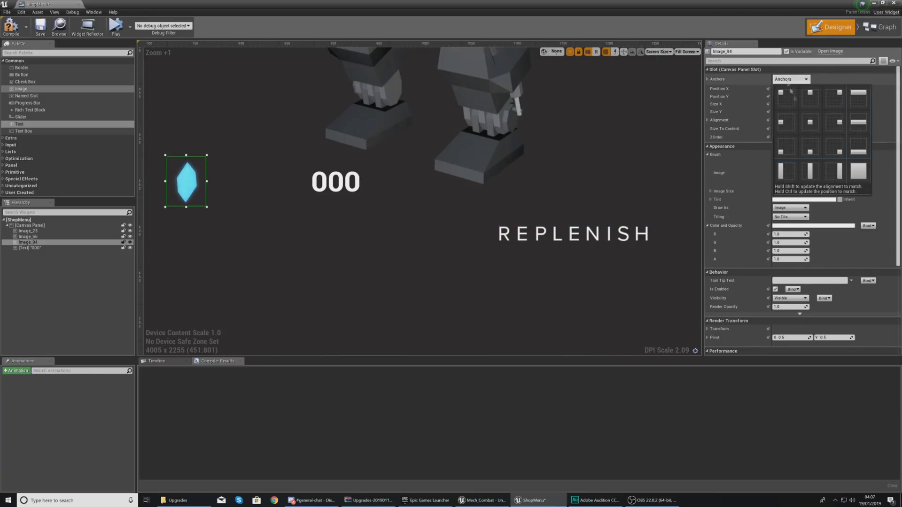
{"action": "left_click", "coordinate": [806, 118]}
{"action": "left_click_drag", "start_coordinate": [186, 182], "coordinate": [230, 183]}
- Move the 000 text to X 816, Y 528 beside the fragment icon and open the upgrade screen reference image
{"action": "left_click", "coordinate": [338, 194]}
{"action": "left_click_drag", "start_coordinate": [338, 193], "coordinate": [304, 195]}
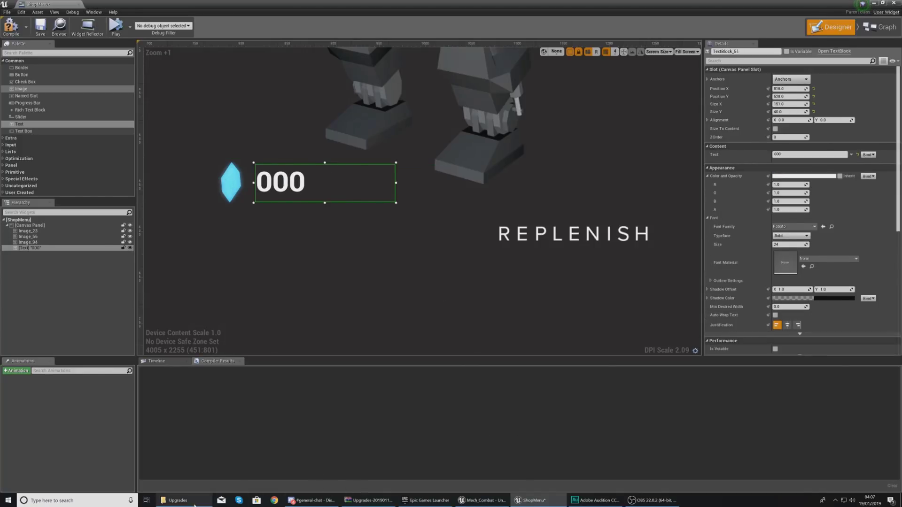
{"action": "left_click", "coordinate": [177, 500]}
{"action": "double_click", "coordinate": [440, 243]}
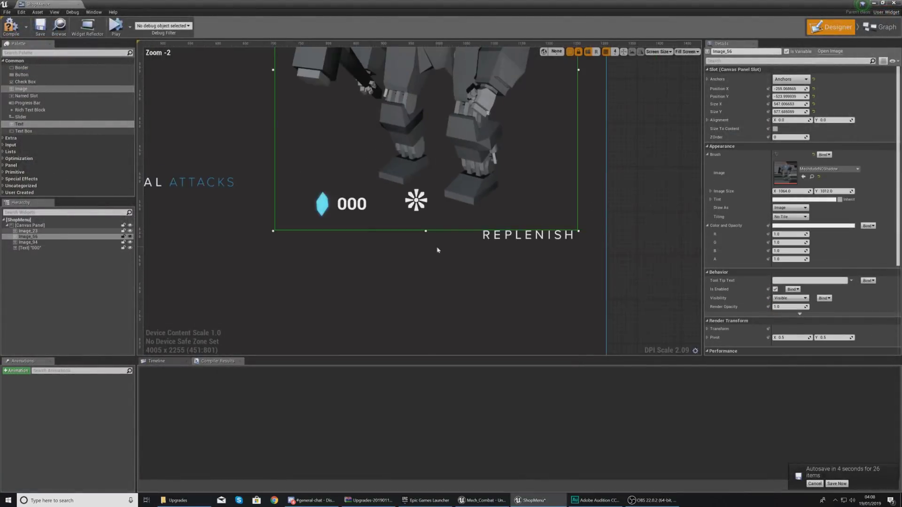
- Move the fragment icon close to the SPECIAL ATTACKS heading at about X -275 and clear the selection
{"action": "scroll", "coordinate": [438, 251], "scroll_direction": "down", "scroll_amount": 4}
{"action": "left_click", "coordinate": [412, 238]}
{"action": "left_click_drag", "start_coordinate": [406, 238], "coordinate": [397, 238]}
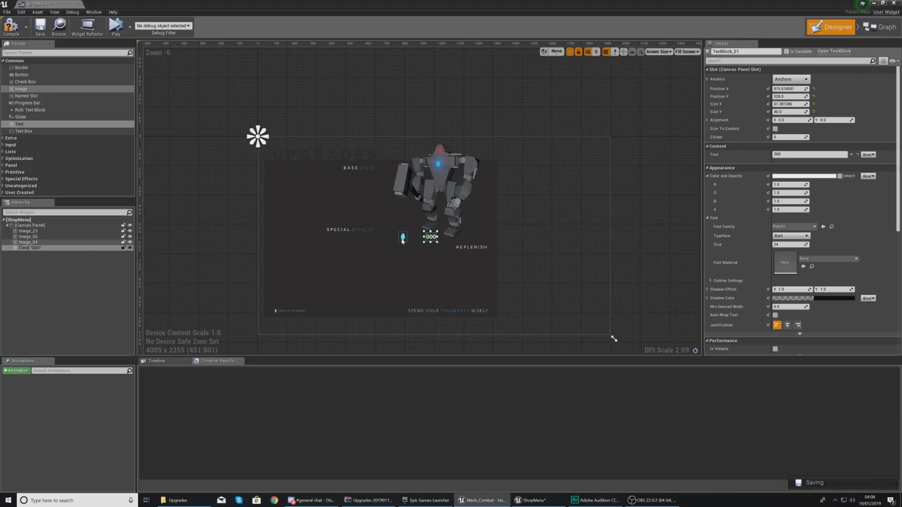
{"action": "left_click_drag", "start_coordinate": [405, 238], "coordinate": [390, 239]}
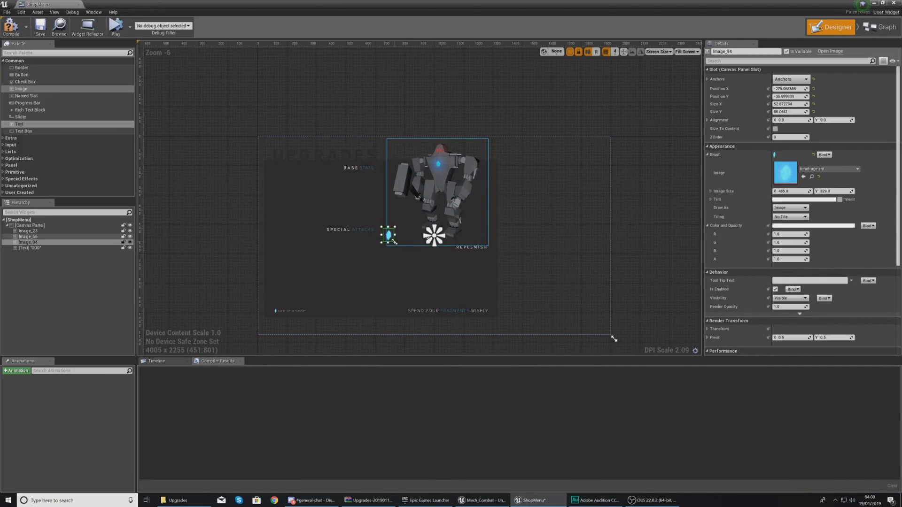
{"action": "left_click", "coordinate": [450, 199]}
{"action": "left_click", "coordinate": [450, 199]}
{"action": "left_click", "coordinate": [450, 199]}
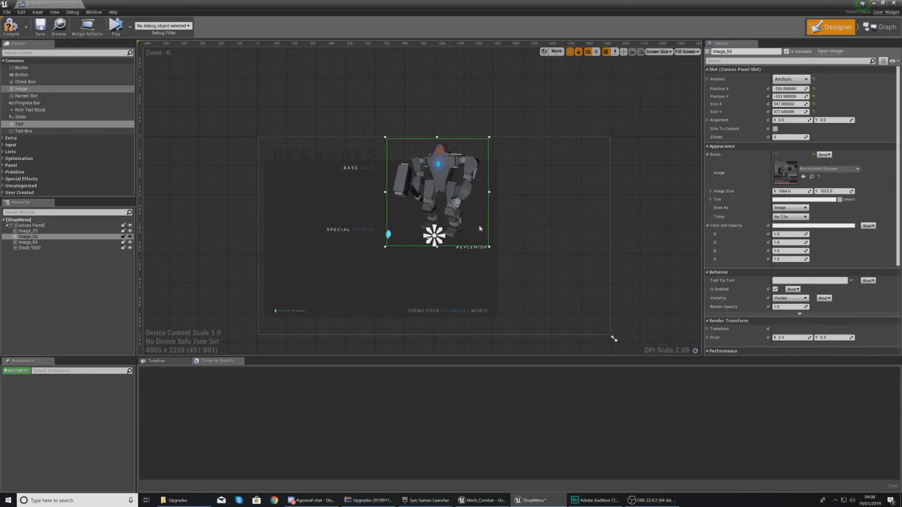
{"action": "left_click", "coordinate": [533, 269]}
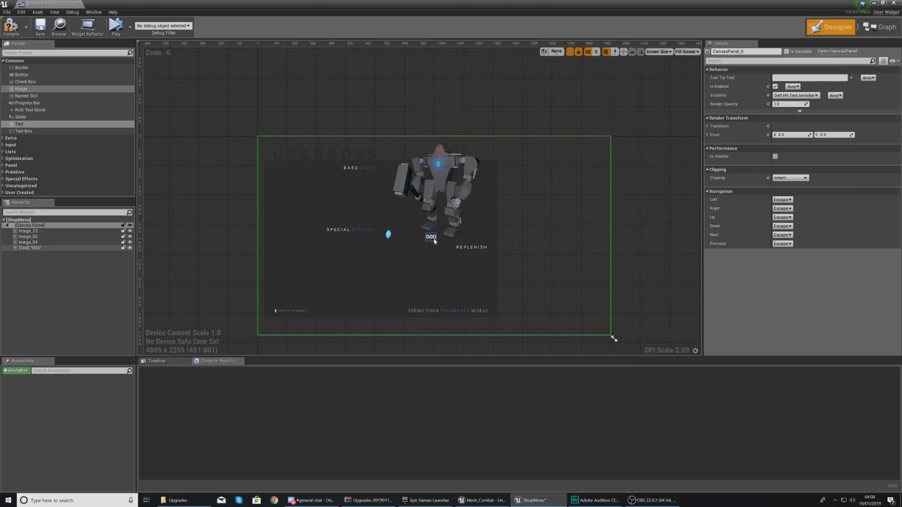
- Place the 000 text right beside the fragment icon and anchor it to the canvas centre, at about X -215, Y -24
{"action": "left_click", "coordinate": [433, 238]}
{"action": "left_click_drag", "start_coordinate": [432, 238], "coordinate": [402, 238]}
{"action": "left_click", "coordinate": [791, 79]}
{"action": "left_click", "coordinate": [805, 126]}
- Add an Image below the fragment counter at X 688, Y 580 and assign the CharacterNameHammer texture as its brush
{"action": "scroll", "coordinate": [404, 239], "scroll_direction": "up", "scroll_amount": 3}
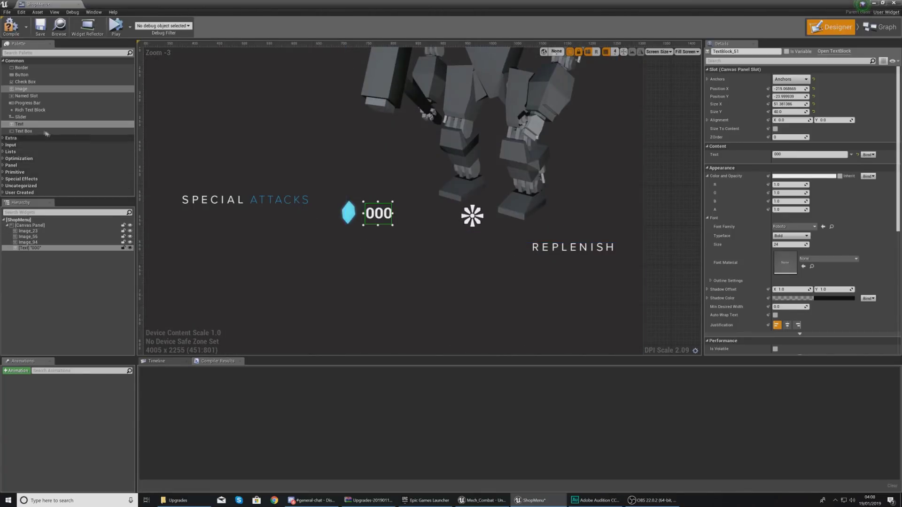
{"action": "left_click_drag", "start_coordinate": [32, 127], "coordinate": [346, 262]}
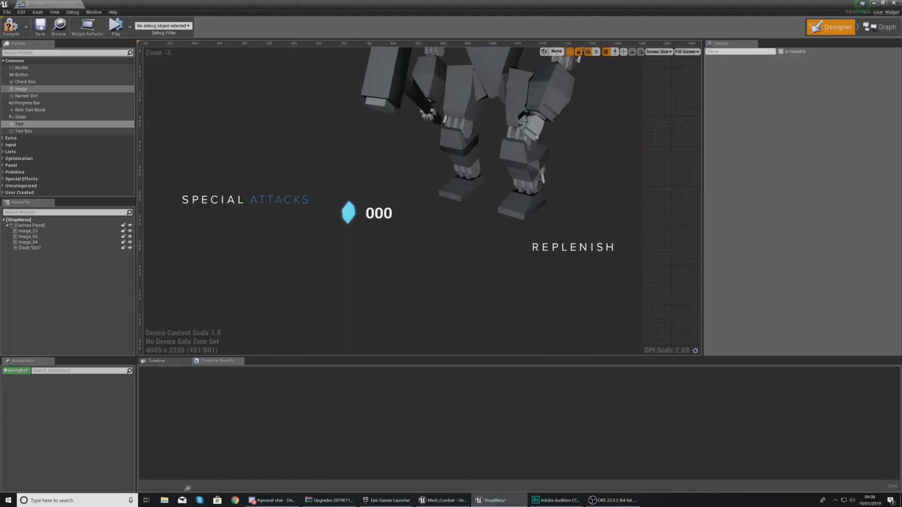
{"action": "left_click_drag", "start_coordinate": [21, 89], "coordinate": [345, 252]}
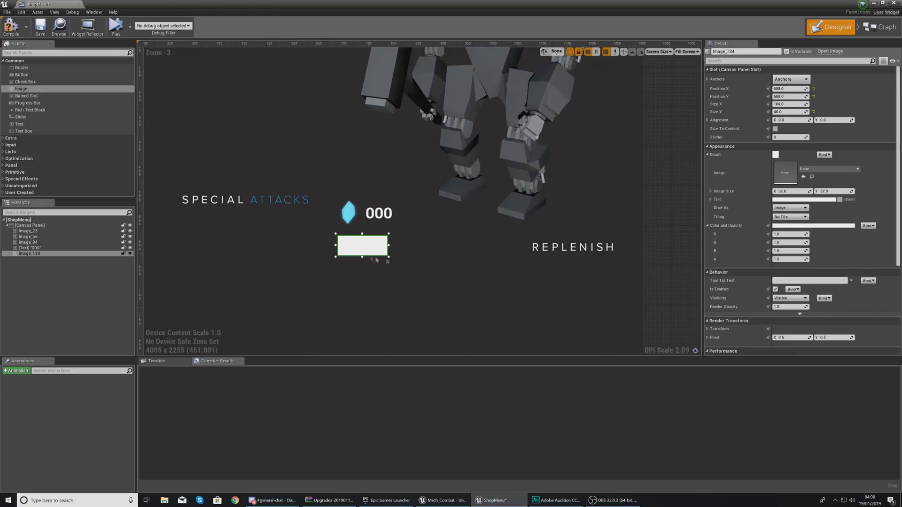
{"action": "left_click", "coordinate": [819, 170]}
{"action": "type", "text": "hamm"}
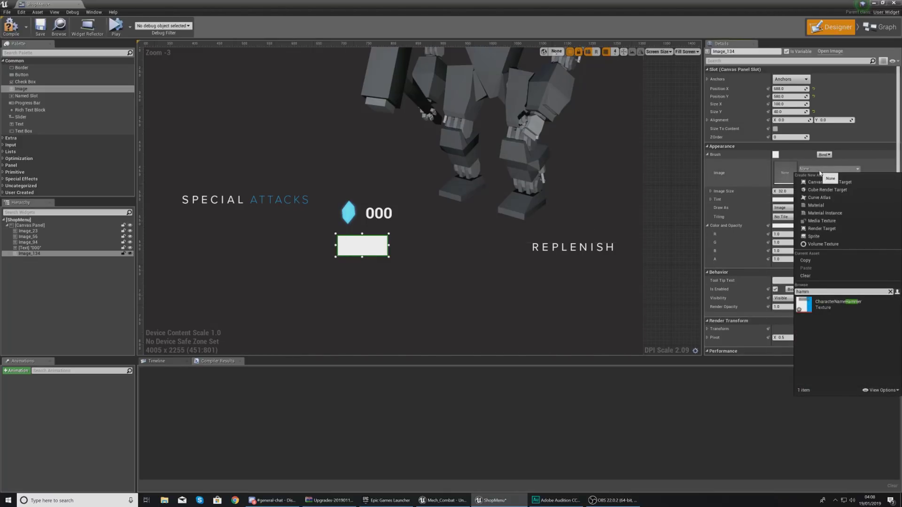
{"action": "left_click", "coordinate": [849, 309]}
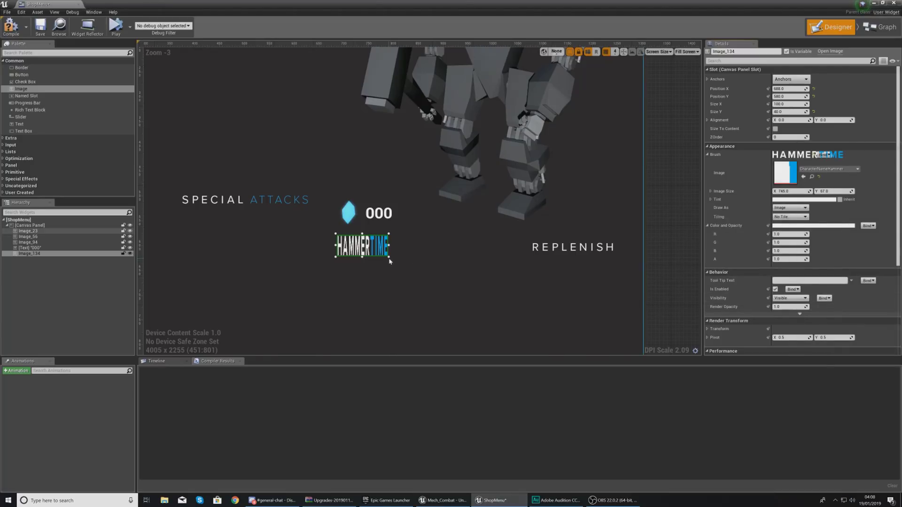
- Resize the HAMMERTIME image to about 313 × 30 and nudge it into place under the fragment counter
{"action": "left_click_drag", "start_coordinate": [390, 257], "coordinate": [463, 244]}
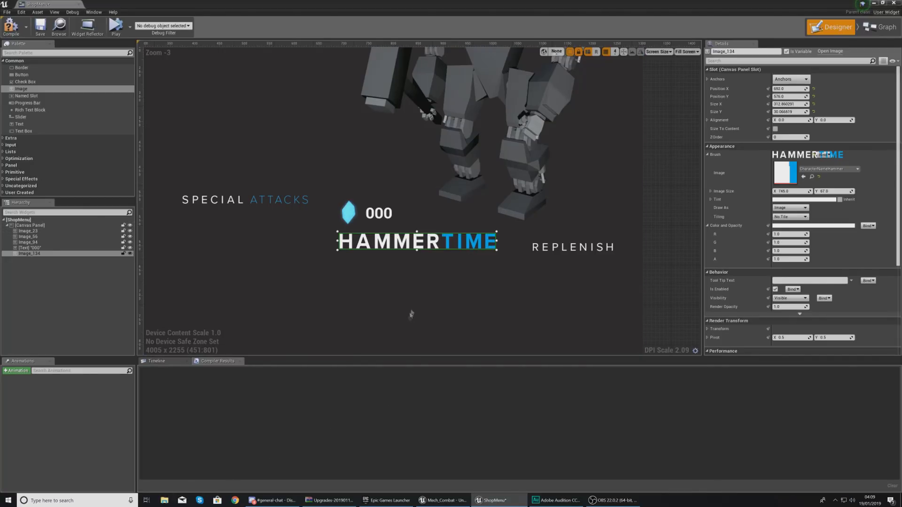
{"action": "key", "text": "super+e"}
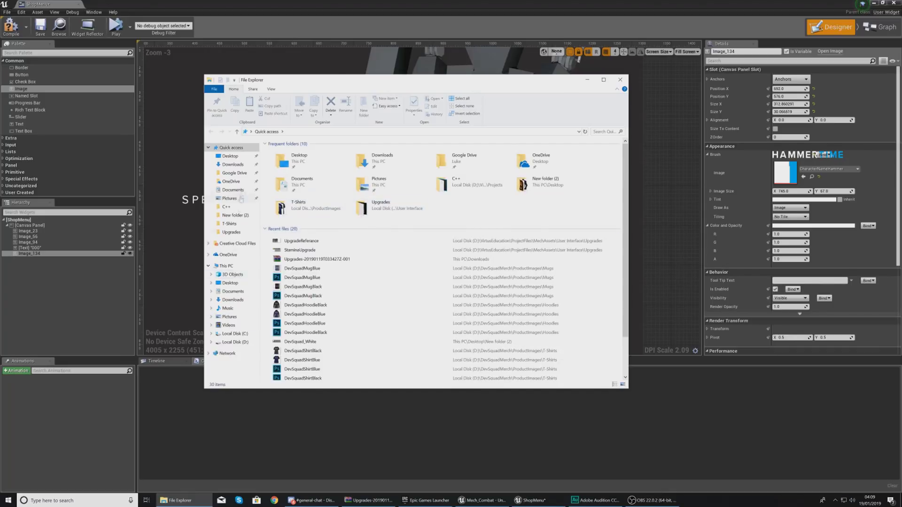
{"action": "left_click", "coordinate": [616, 79]}
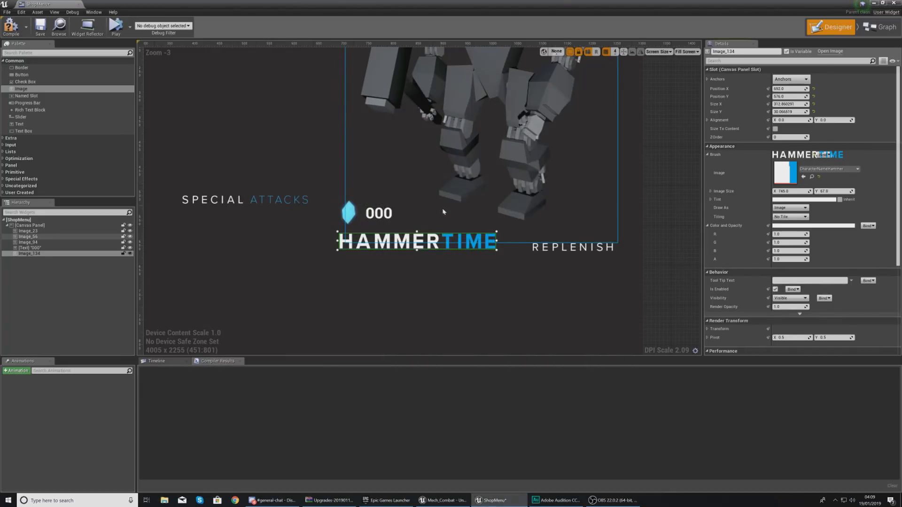
{"action": "left_click_drag", "start_coordinate": [442, 243], "coordinate": [445, 244]}
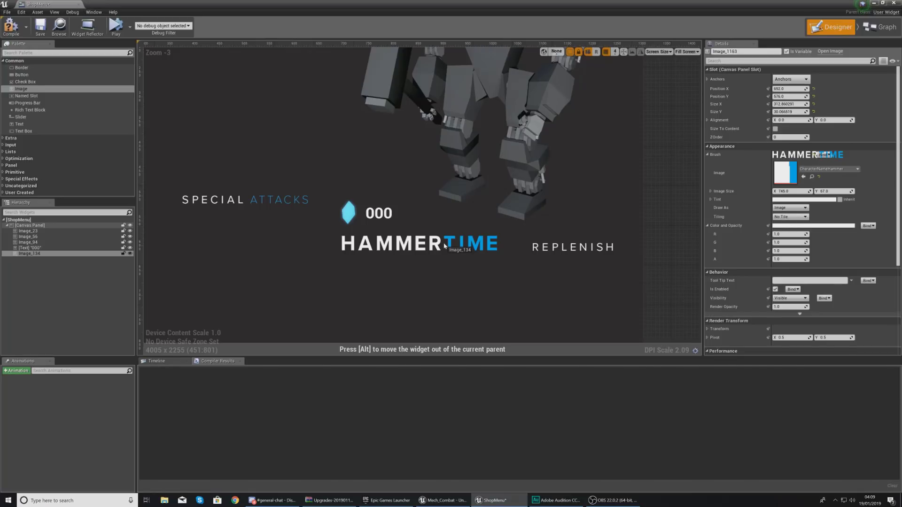
{"action": "left_click_drag", "start_coordinate": [444, 246], "coordinate": [445, 247]}
{"action": "left_click", "coordinate": [364, 216]}
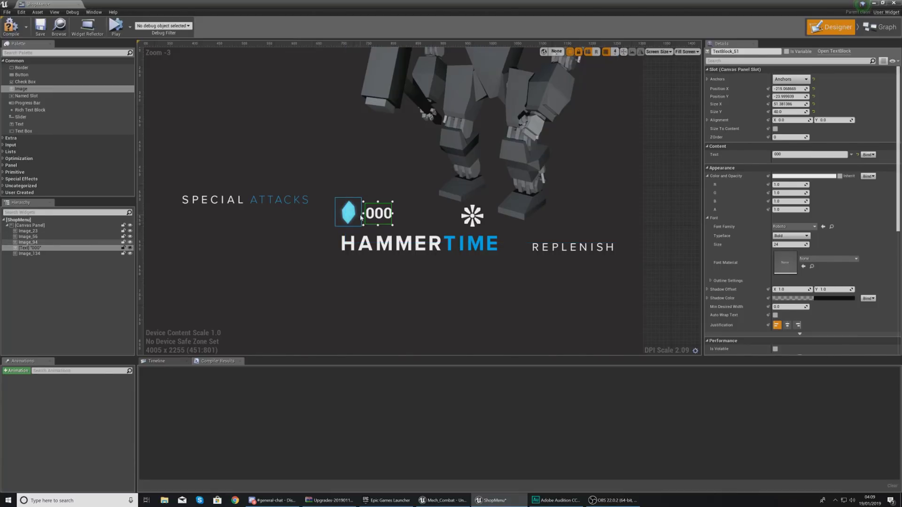
{"action": "left_click_drag", "start_coordinate": [380, 218], "coordinate": [382, 220]}
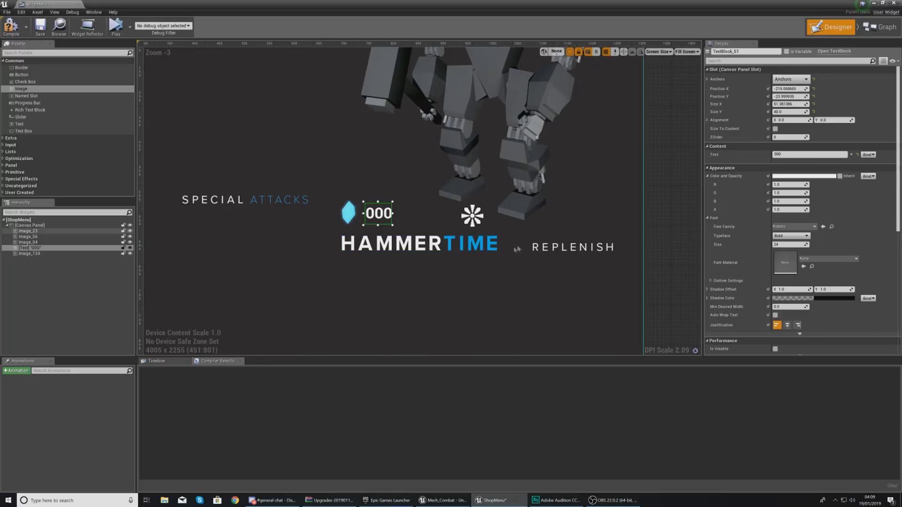
{"action": "scroll", "coordinate": [517, 249], "scroll_direction": "down", "scroll_amount": 3}
{"action": "left_click", "coordinate": [538, 271]}
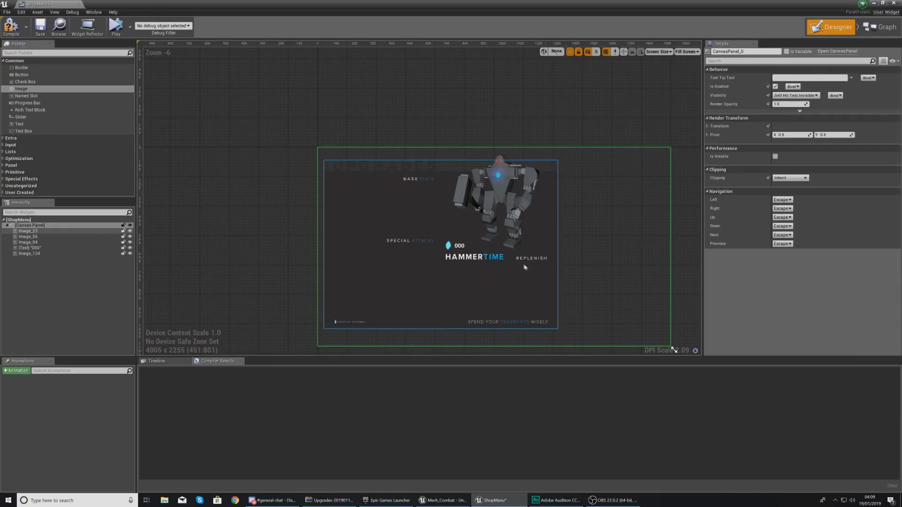
- Anchor the HAMMERTIME image to the centre of the canvas and deselect it
{"action": "left_click", "coordinate": [488, 261]}
{"action": "left_click", "coordinate": [792, 80]}
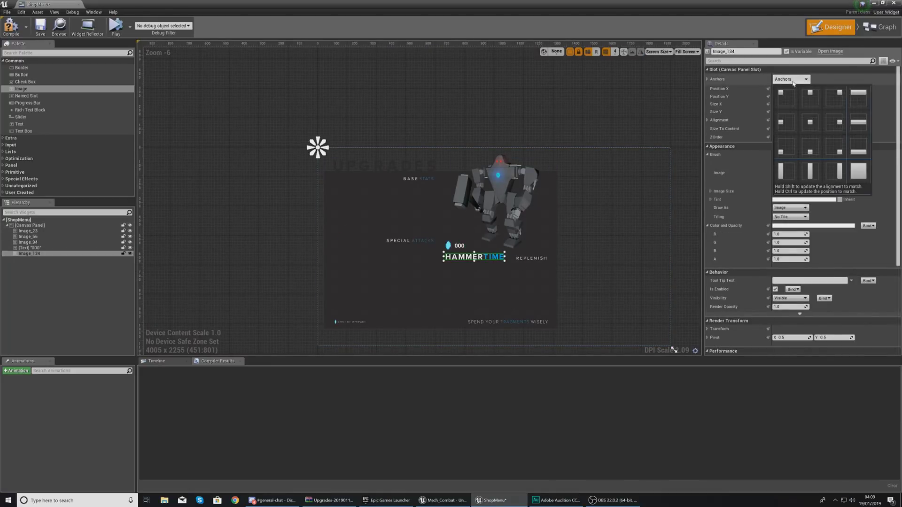
{"action": "left_click", "coordinate": [608, 190]}
{"action": "left_click", "coordinate": [608, 189]}
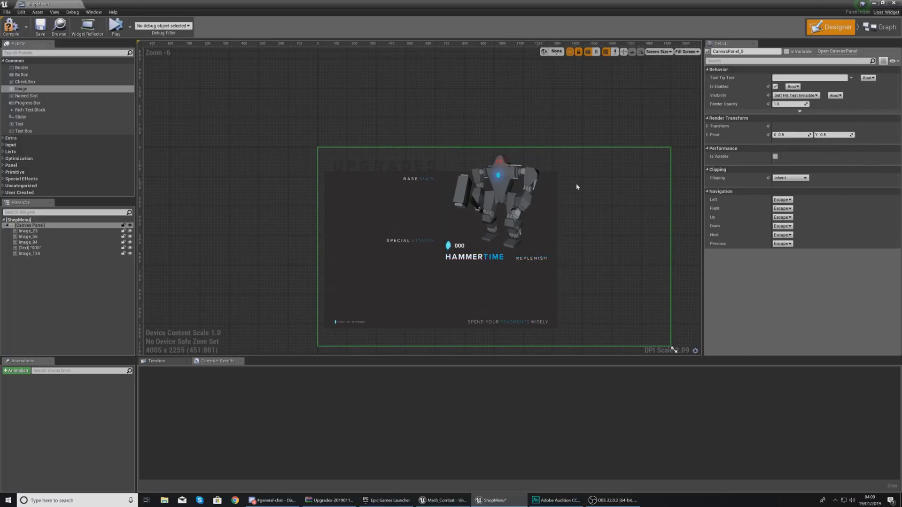
{"action": "scroll", "coordinate": [577, 187], "scroll_direction": "up", "scroll_amount": 1}
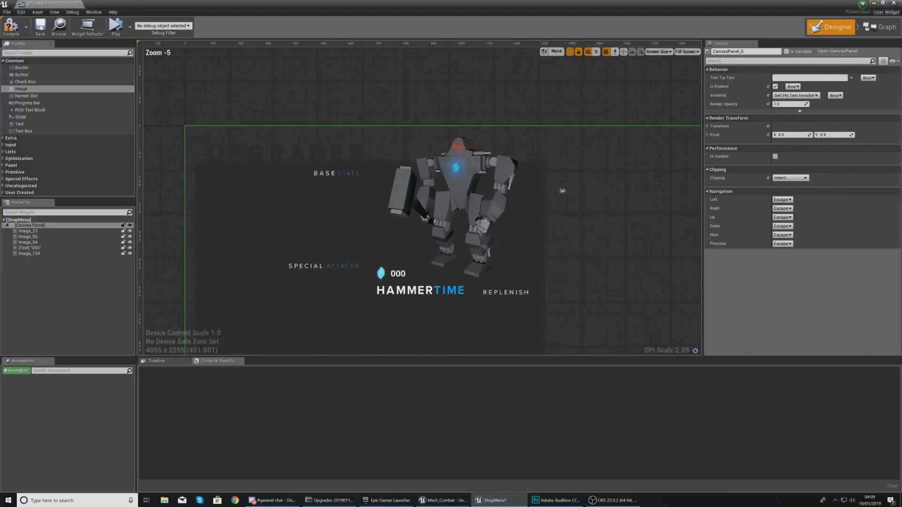
- Leave the widget editor and playtest the level, walking the mech forward
{"action": "left_click", "coordinate": [80, 4]}
{"action": "left_click", "coordinate": [392, 27]}
{"action": "key", "text": "w"}
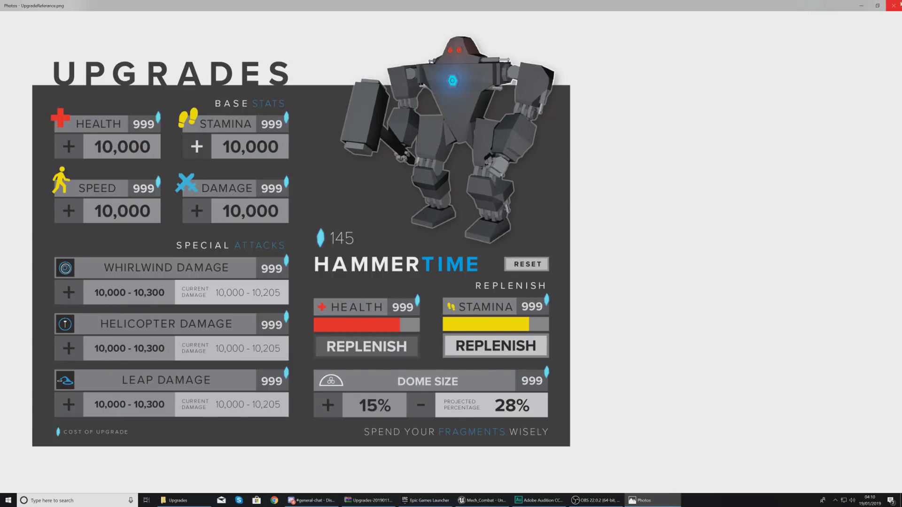
- Close the reference image, reopen the ShopMenu widget and add a Button above REPLENISH at X 1136, Y 532
{"action": "left_click", "coordinate": [894, 5]}
{"action": "left_click", "coordinate": [263, 427]}
{"action": "double_click", "coordinate": [204, 364]}
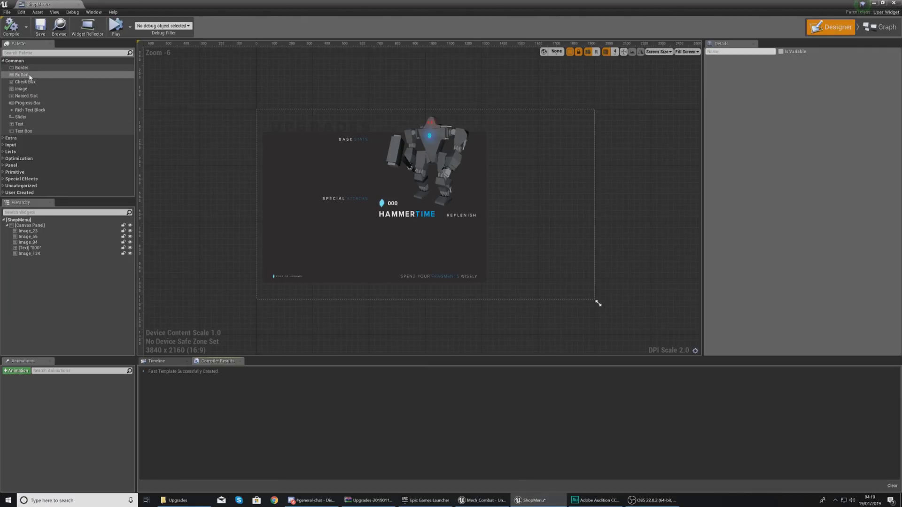
{"action": "left_click_drag", "start_coordinate": [22, 74], "coordinate": [458, 206]}
{"action": "scroll", "coordinate": [429, 241], "scroll_direction": "up", "scroll_amount": 6}
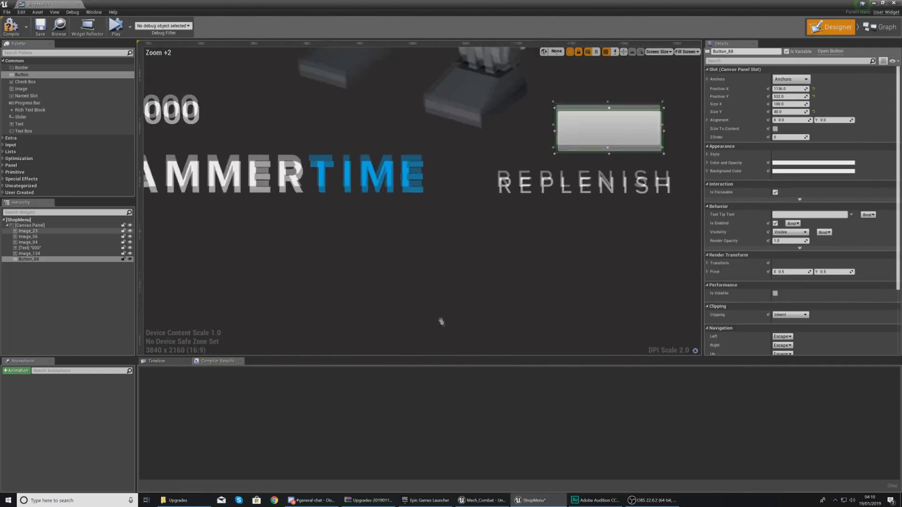
- Shift the HAMMERTIME title, fragment counter and mech image slightly upward, and move the button to X 1144, Y 544 above REPLENISH
{"action": "left_click_drag", "start_coordinate": [348, 255], "coordinate": [354, 236]}
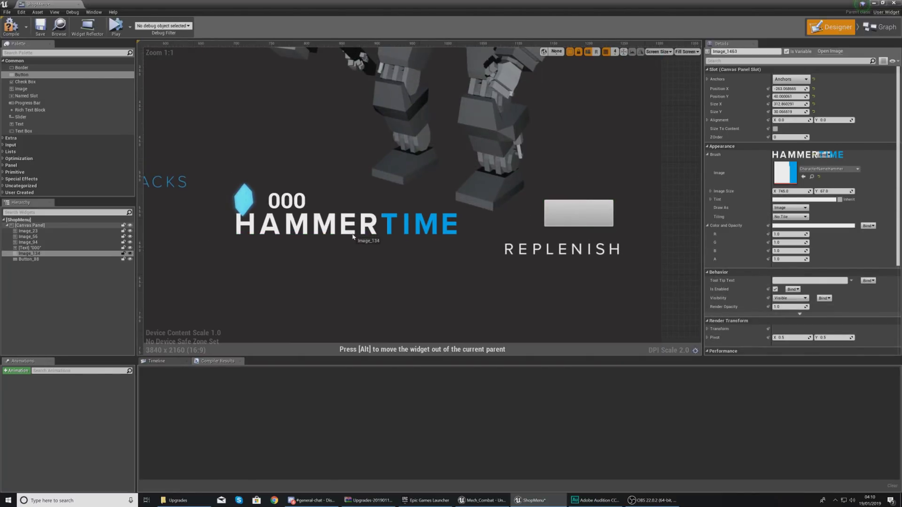
{"action": "left_click_drag", "start_coordinate": [244, 205], "coordinate": [284, 186]}
{"action": "left_click_drag", "start_coordinate": [472, 181], "coordinate": [473, 163]}
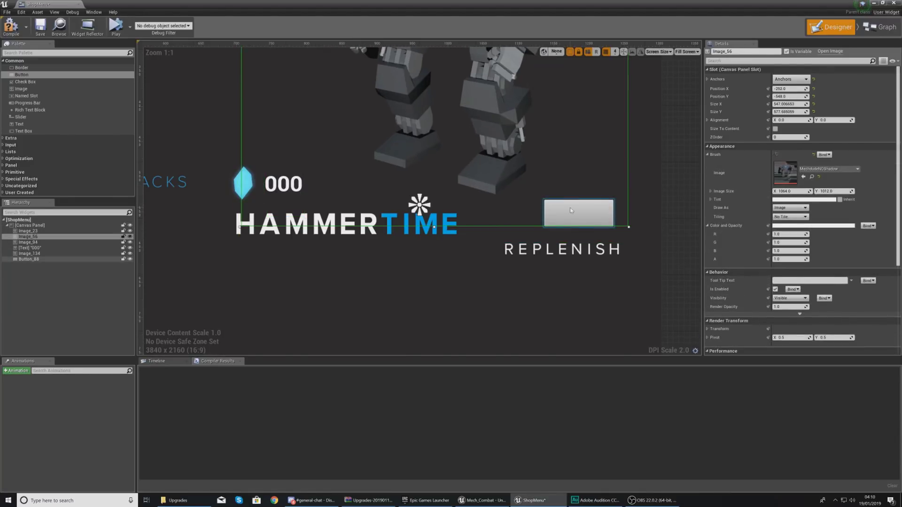
{"action": "left_click", "coordinate": [580, 214]}
{"action": "left_click_drag", "start_coordinate": [579, 214], "coordinate": [593, 226]}
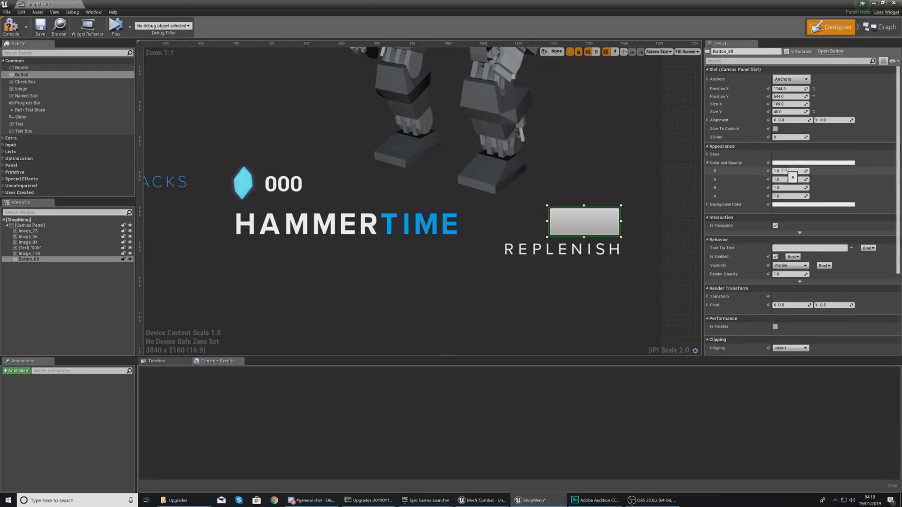
- Check the textures in the UpgradeScreen folder and assign the Reset texture as the new button's Normal style image
{"action": "left_click", "coordinate": [713, 154]}
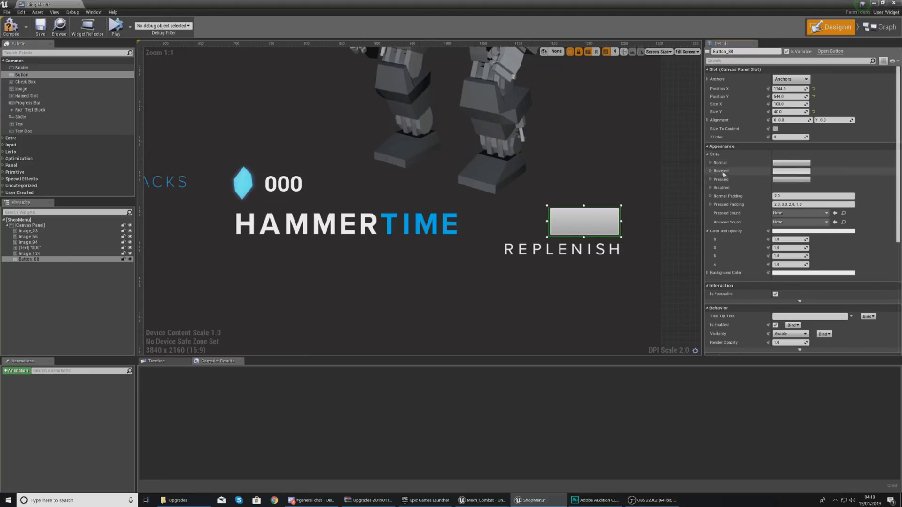
{"action": "left_click", "coordinate": [711, 163]}
{"action": "left_click", "coordinate": [711, 163]}
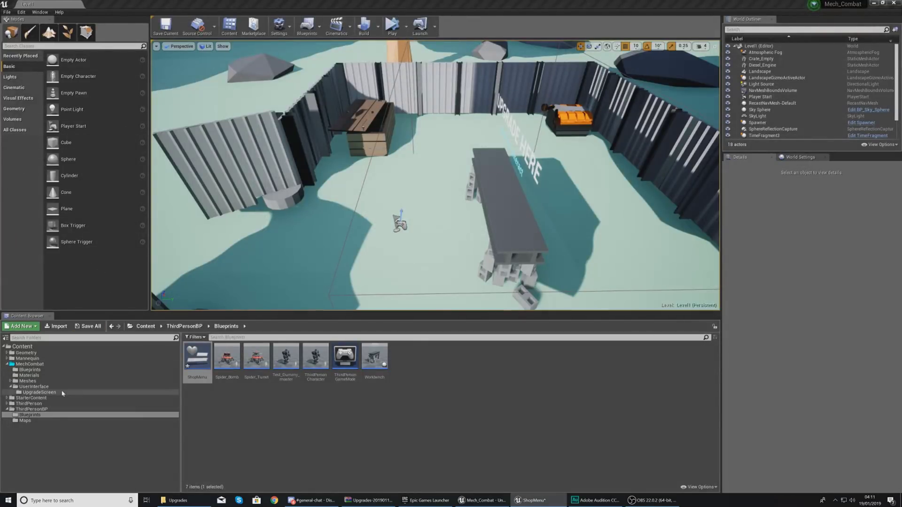
{"action": "left_click", "coordinate": [61, 393]}
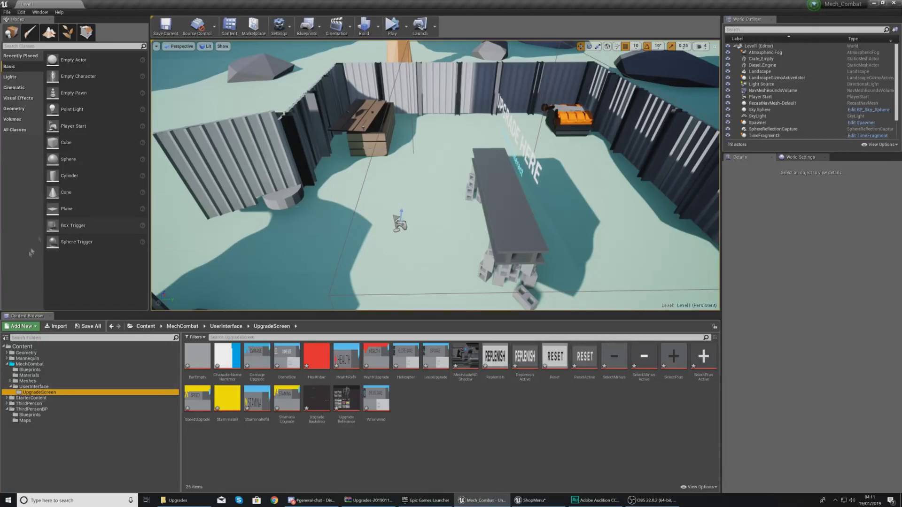
{"action": "left_click", "coordinate": [534, 500]}
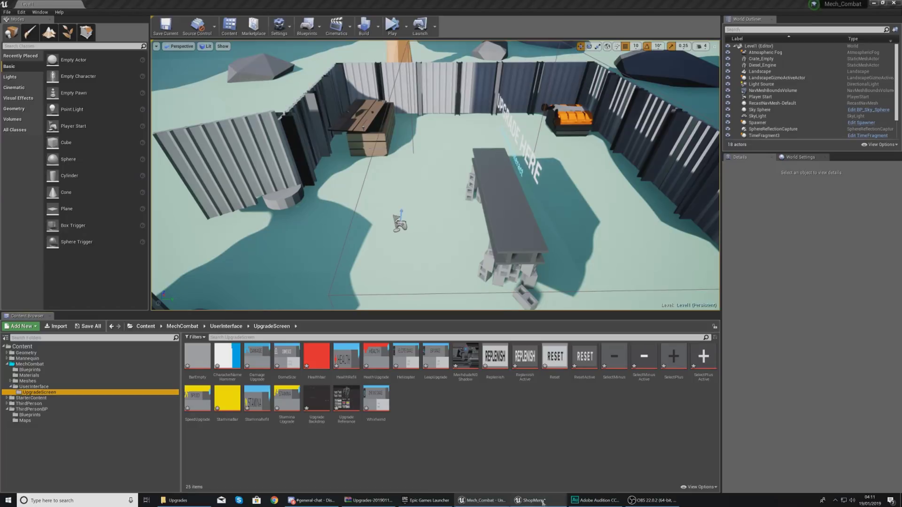
{"action": "left_click", "coordinate": [811, 177]}
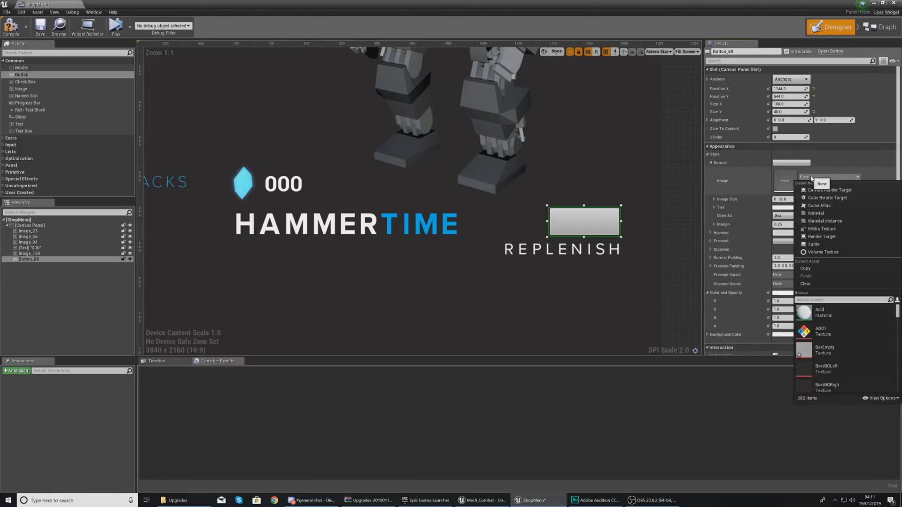
{"action": "type", "text": "reset"}
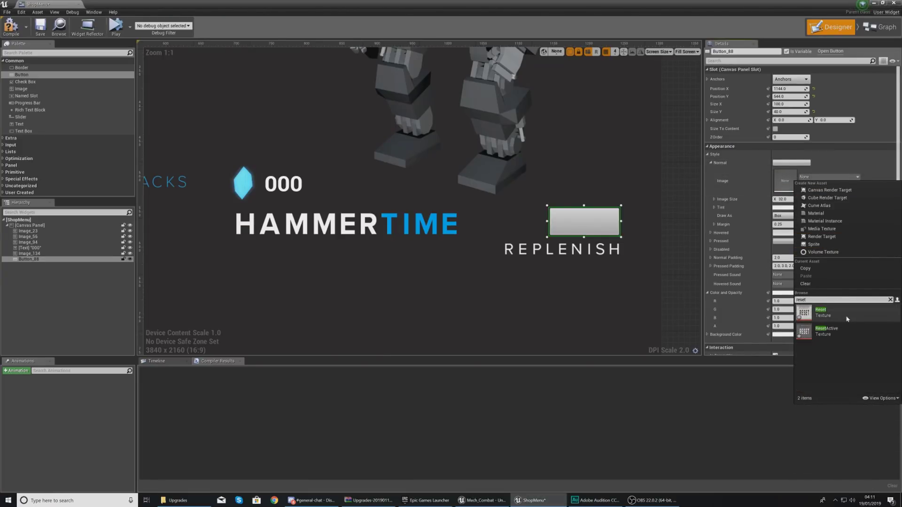
{"action": "left_click", "coordinate": [846, 317]}
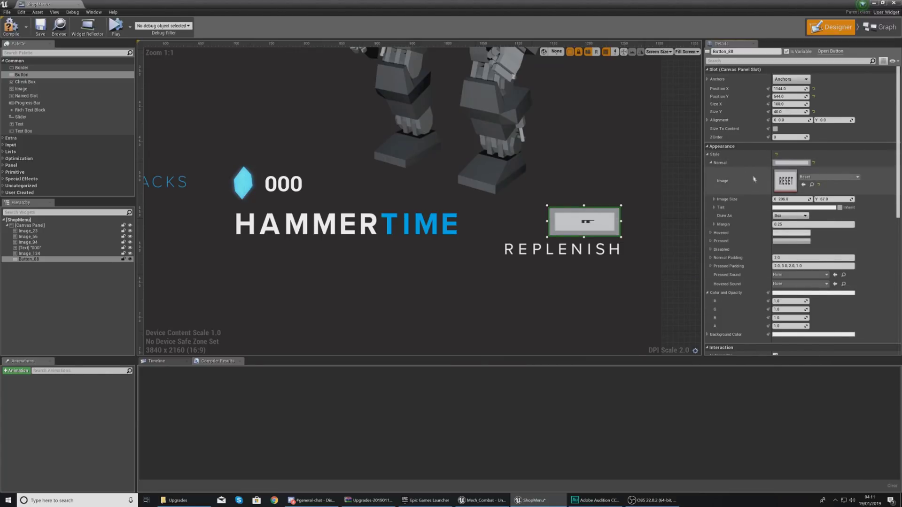
- Set the margin of the button's Normal style image to 0
{"action": "scroll", "coordinate": [592, 213], "scroll_direction": "up", "scroll_amount": 6}
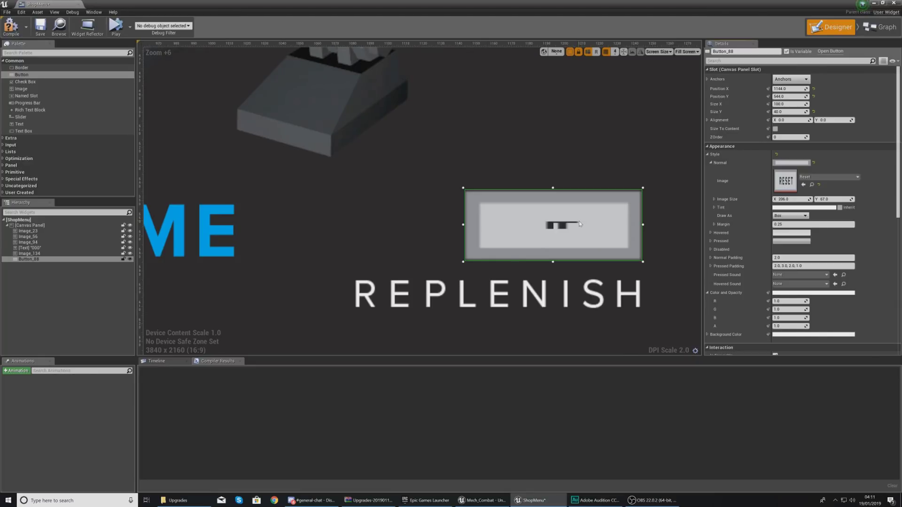
{"action": "left_click", "coordinate": [774, 225]}
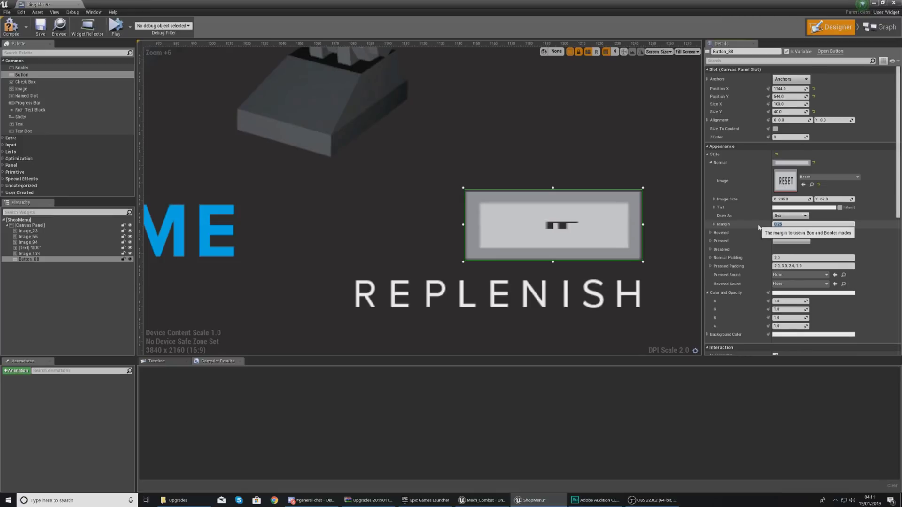
{"action": "key", "text": "Return"}
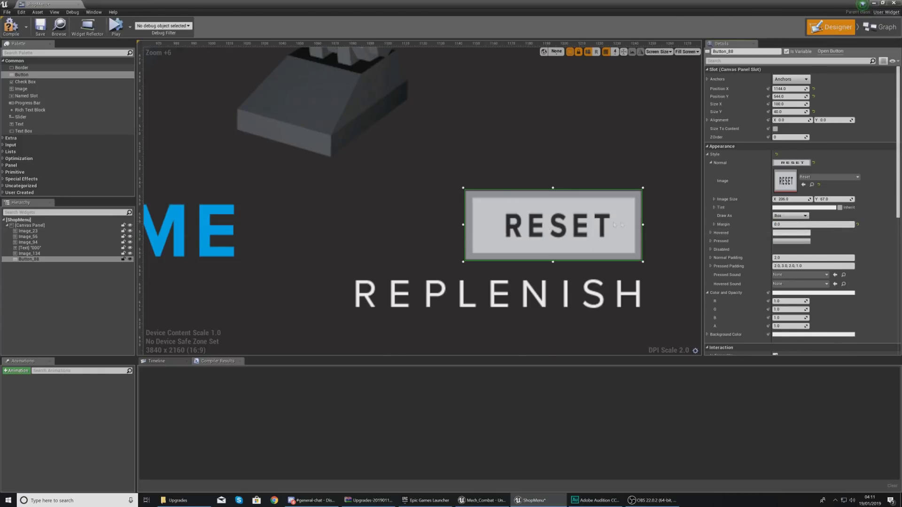
- Assign the Reset texture to the button's Pressed style and set its margin to 0
{"action": "left_click", "coordinate": [711, 163]}
{"action": "left_click", "coordinate": [711, 179]}
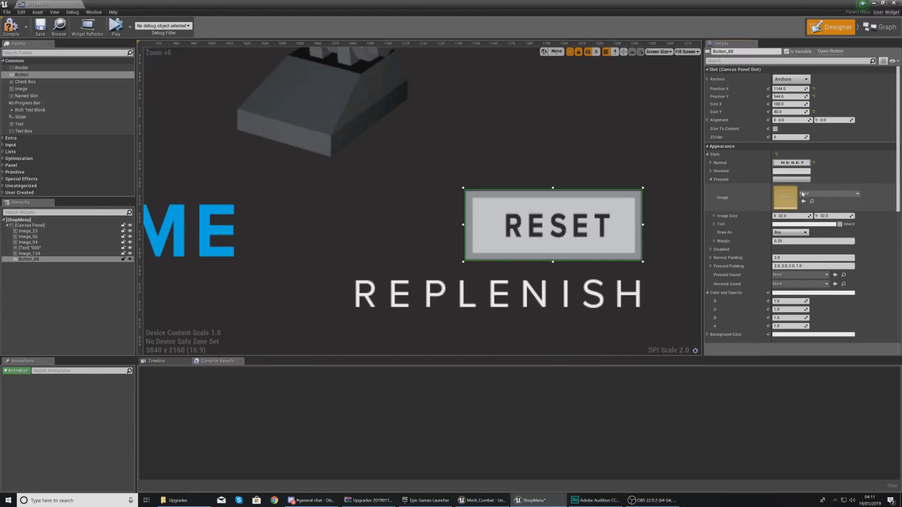
{"action": "left_click", "coordinate": [829, 193]}
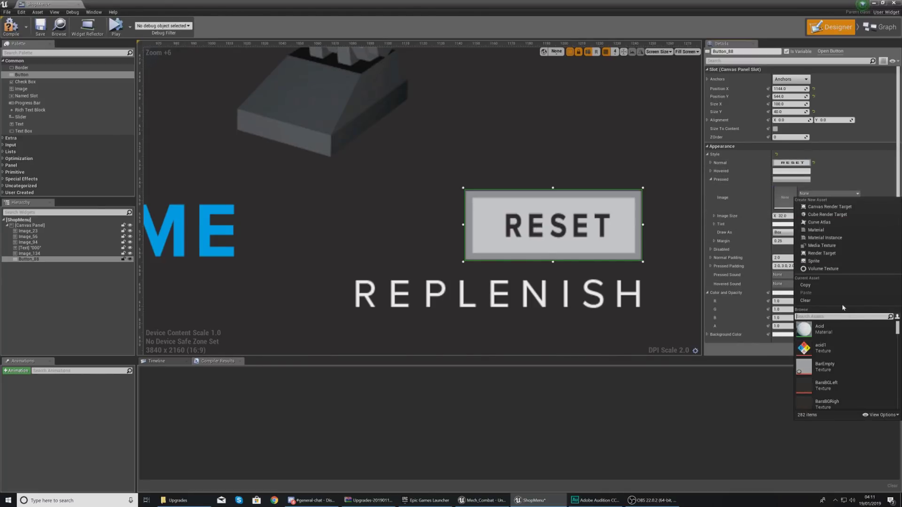
{"action": "type", "text": "reset"}
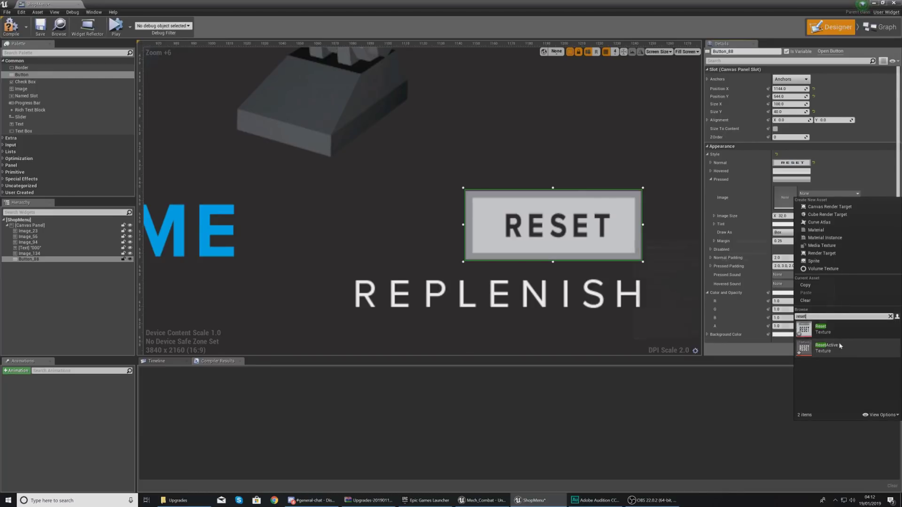
{"action": "left_click", "coordinate": [822, 329]}
{"action": "type", "text": "0"}
{"action": "key", "text": "Return"}
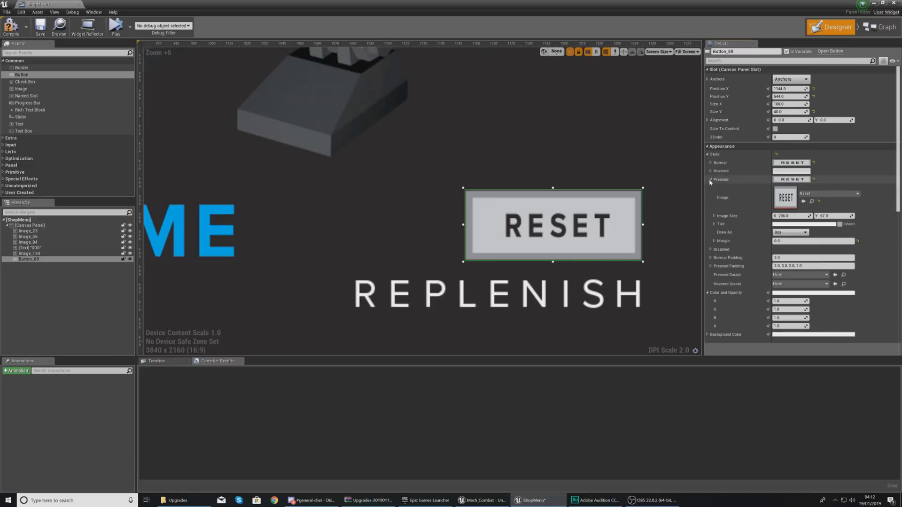
- Assign the ResetActive texture to the button's Hovered style and set its margin to 0
{"action": "left_click", "coordinate": [710, 179]}
{"action": "left_click", "coordinate": [710, 171]}
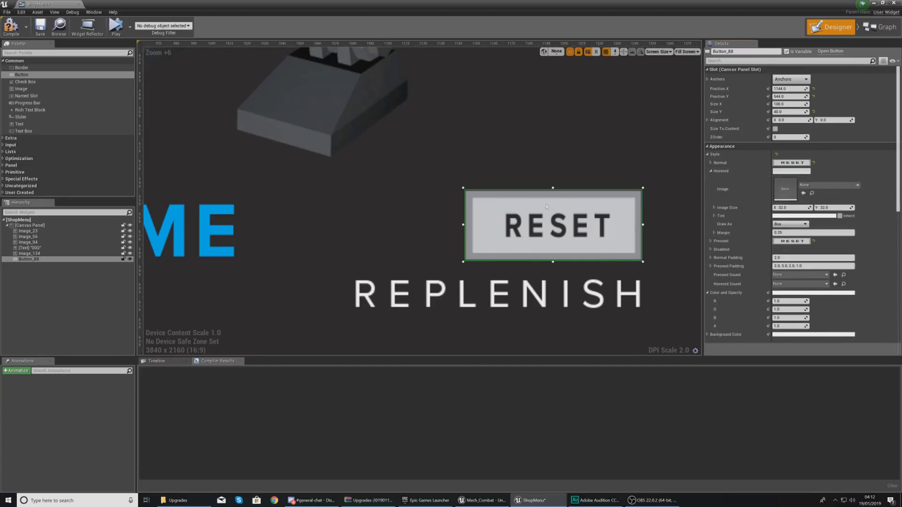
{"action": "left_click", "coordinate": [809, 187]}
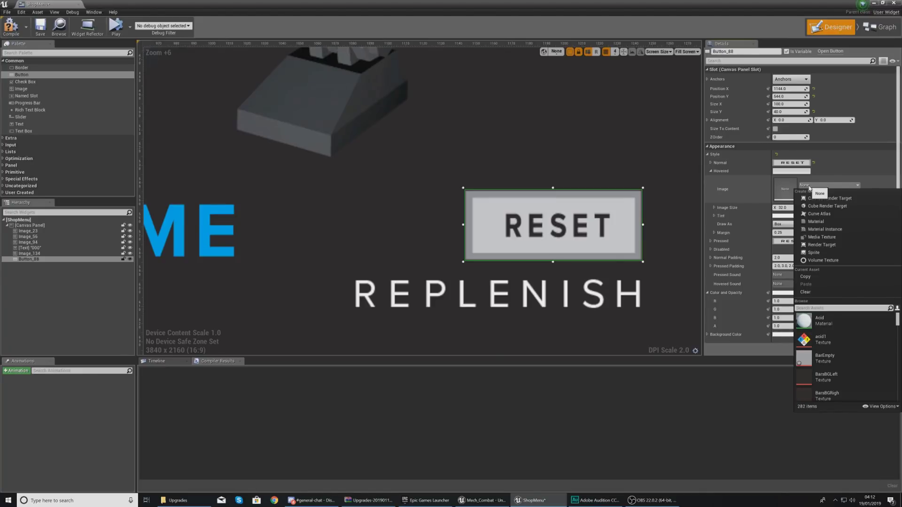
{"action": "type", "text": "fd"}
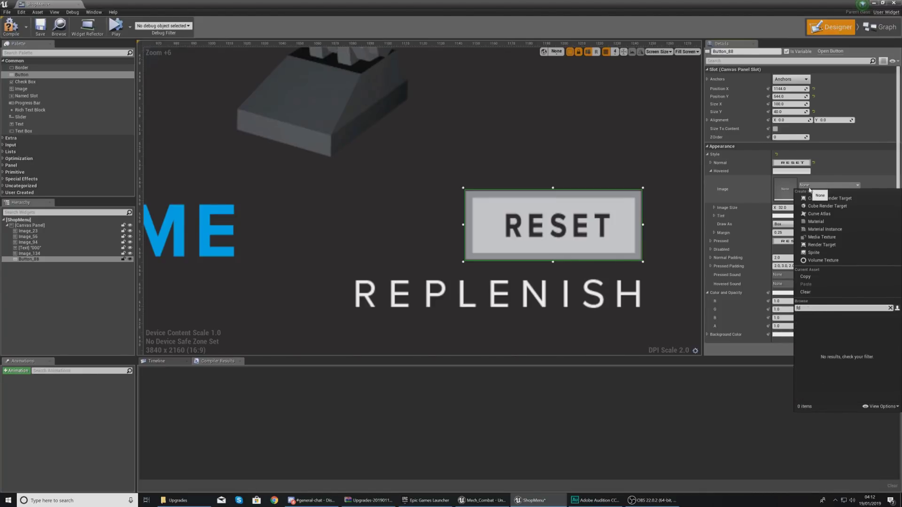
{"action": "key", "text": "BackSpace"}
{"action": "key", "text": "BackSpace"}
{"action": "type", "text": "rest"}
{"action": "key", "text": "BackSpace"}
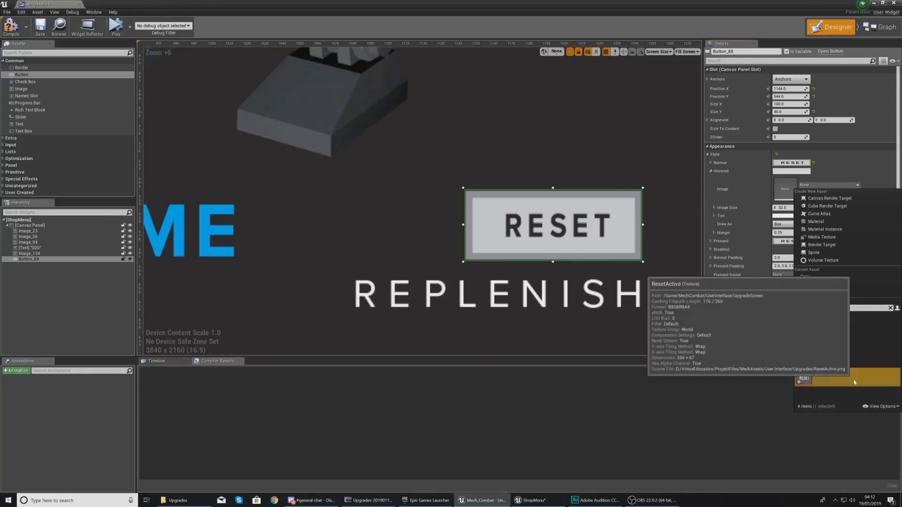
{"action": "left_click", "coordinate": [831, 377]}
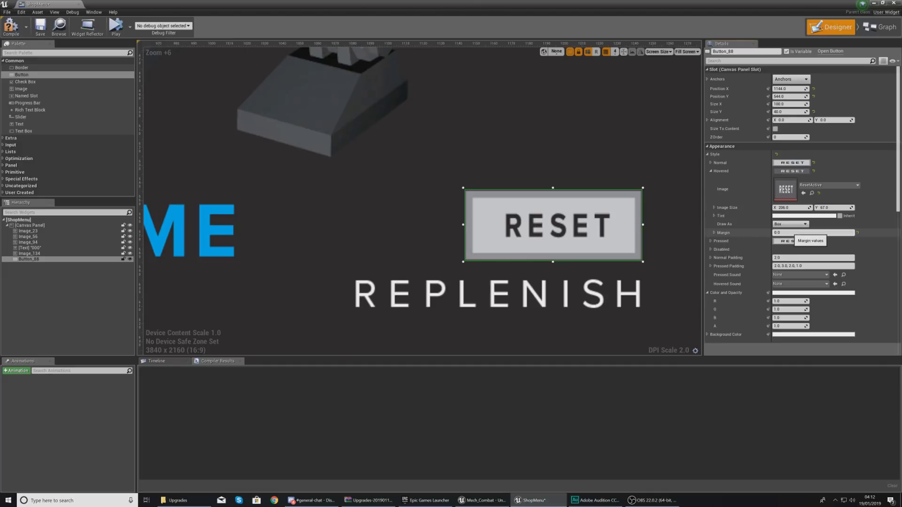
- Anchor the Reset button to the centre of the canvas and compile the widget
{"action": "left_click", "coordinate": [790, 79]}
{"action": "left_click", "coordinate": [781, 92]}
{"action": "scroll", "coordinate": [453, 188], "scroll_direction": "down", "scroll_amount": 9}
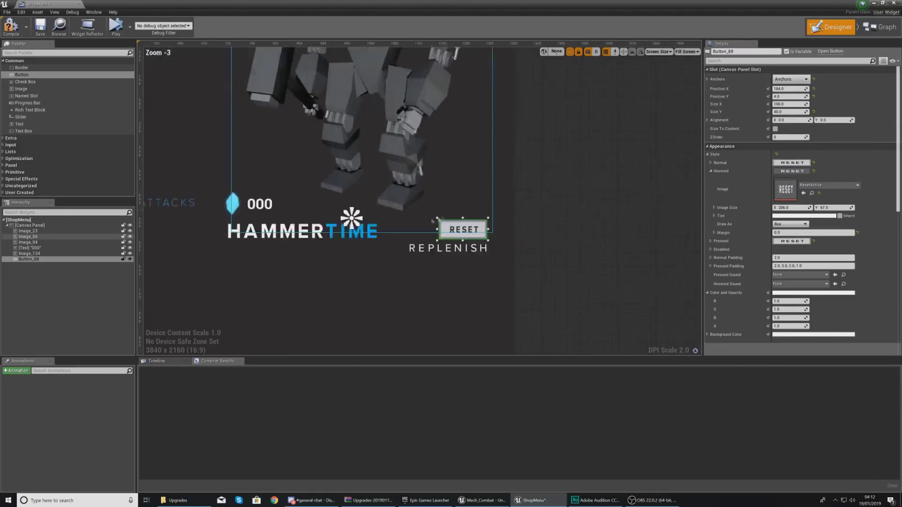
{"action": "scroll", "coordinate": [437, 220], "scroll_direction": "down", "scroll_amount": 1}
{"action": "right_click_drag", "start_coordinate": [292, 169], "coordinate": [422, 160]}
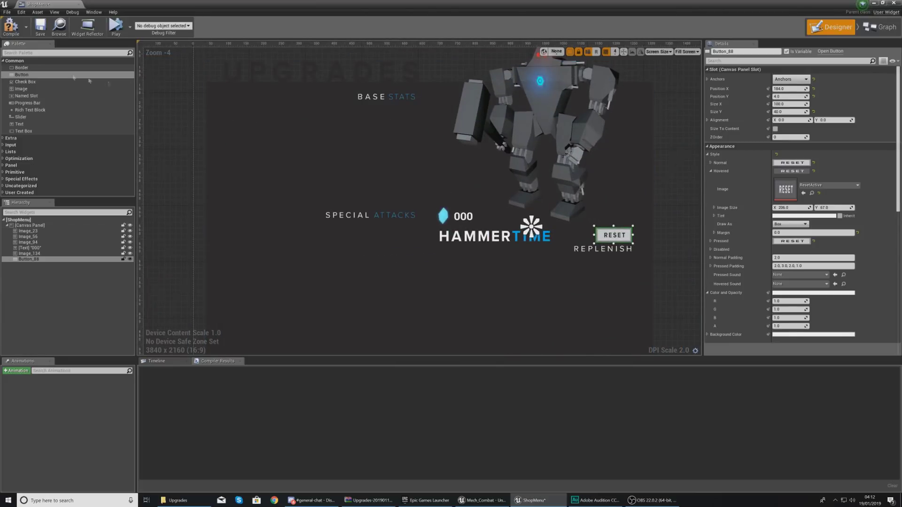
{"action": "left_click", "coordinate": [11, 29]}
- Close the widget editor, playtest the level and open the upgrade shop at the workbench to check the menu and Reset button
{"action": "left_click", "coordinate": [78, 4]}
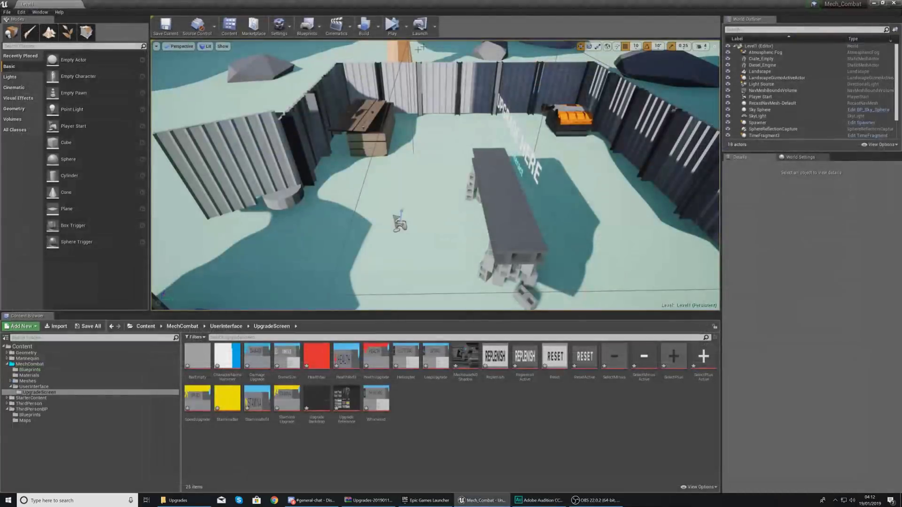
{"action": "left_click", "coordinate": [393, 25]}
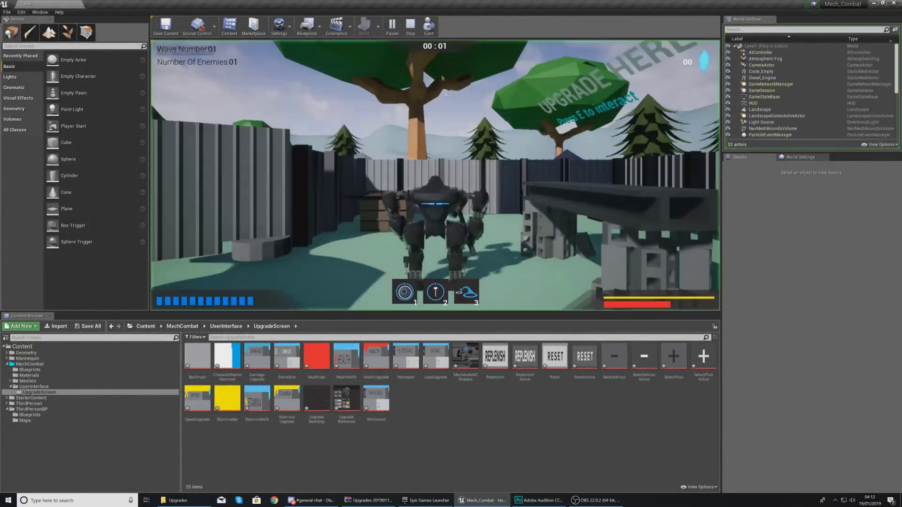
{"action": "left_click", "coordinate": [439, 62]}
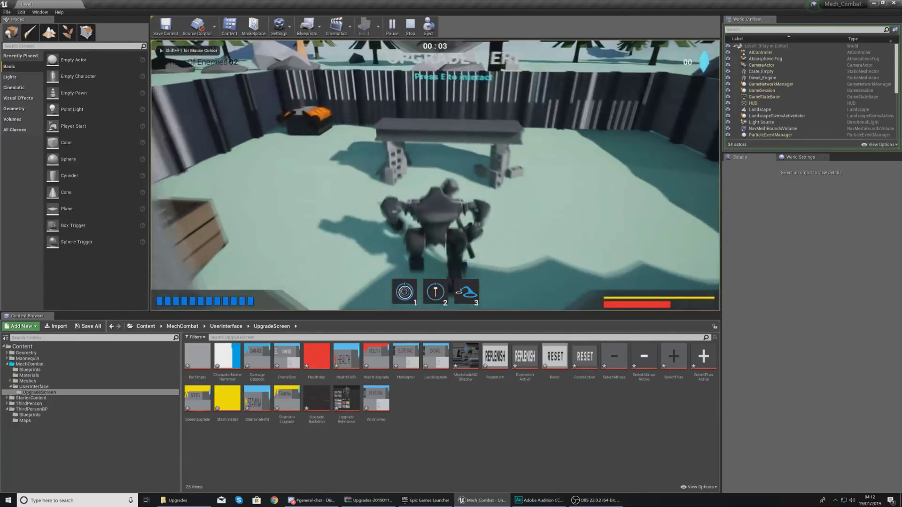
{"action": "key", "text": "e"}
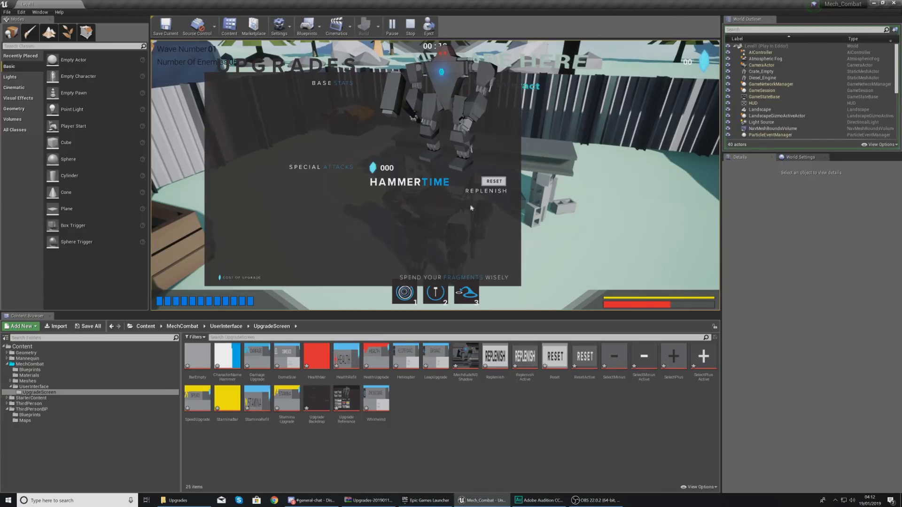
{"action": "left_click_drag", "start_coordinate": [470, 140], "coordinate": [425, 152]}
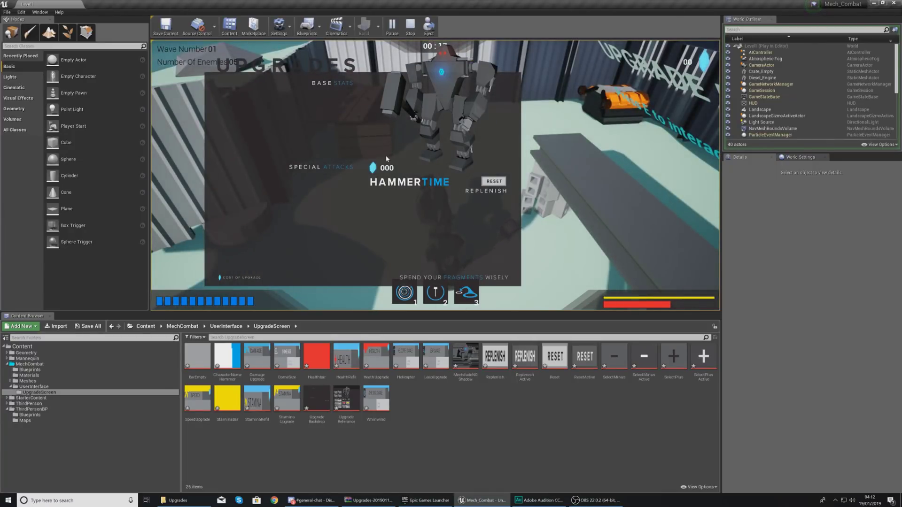
{"action": "key", "text": "Escape"}
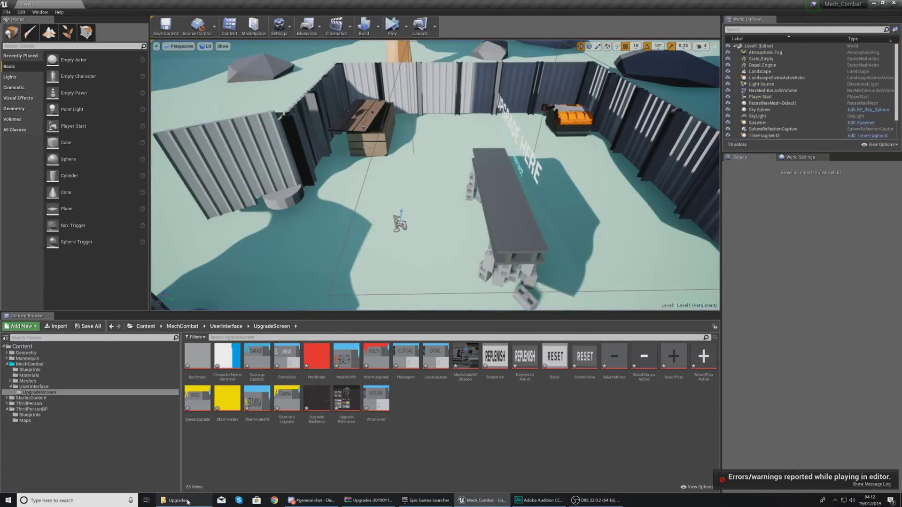
- Open the UpgradeReference image and examine the REPLENISH section's layout and buttons
{"action": "left_click", "coordinate": [183, 500]}
{"action": "double_click", "coordinate": [445, 238]}
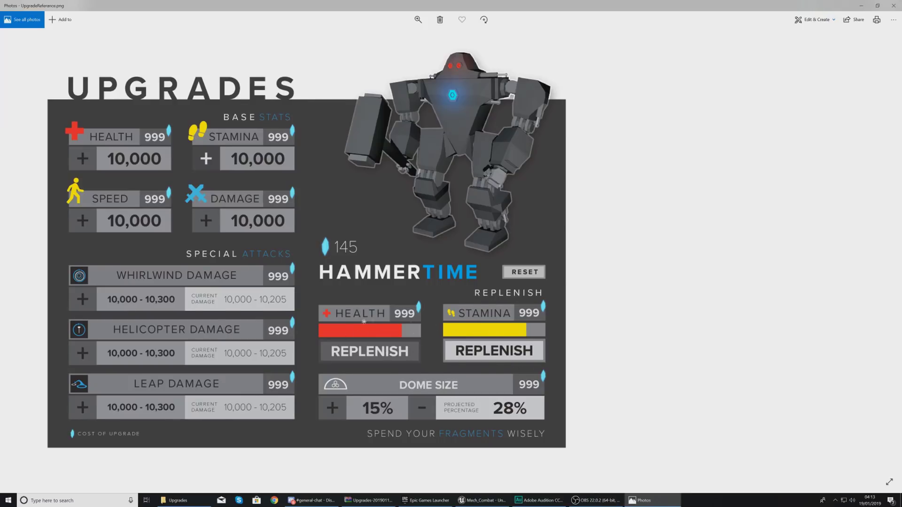
{"action": "left_click", "coordinate": [893, 5]}
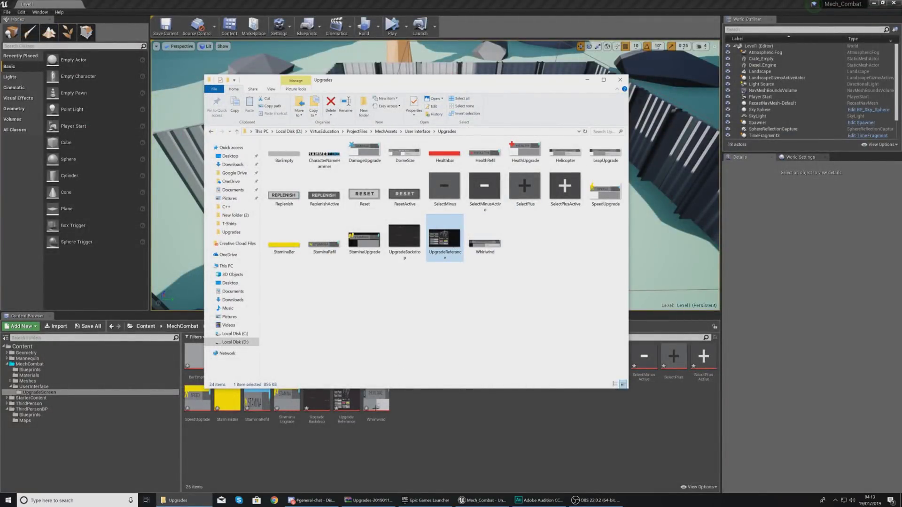
{"action": "left_click", "coordinate": [292, 445]}
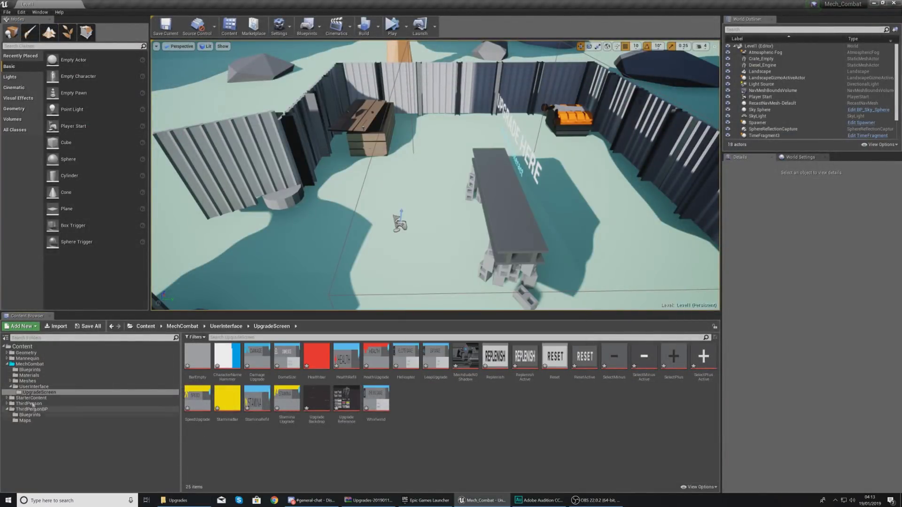
- Reopen the ShopMenu widget, add two Buttons below REPLENISH at X 804, Y 756 and X 988, Y 752, and select the first
{"action": "left_click", "coordinate": [35, 415]}
{"action": "double_click", "coordinate": [197, 381]}
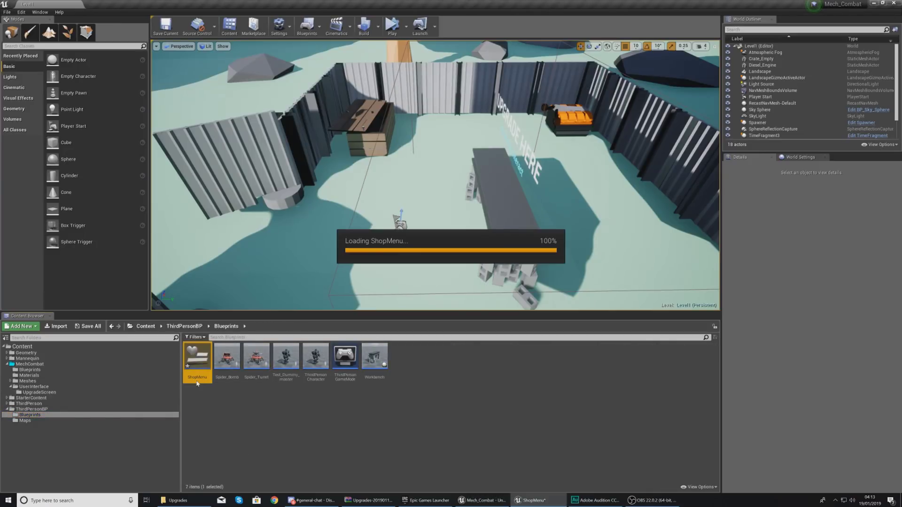
{"action": "scroll", "coordinate": [308, 223], "scroll_direction": "up", "scroll_amount": 2}
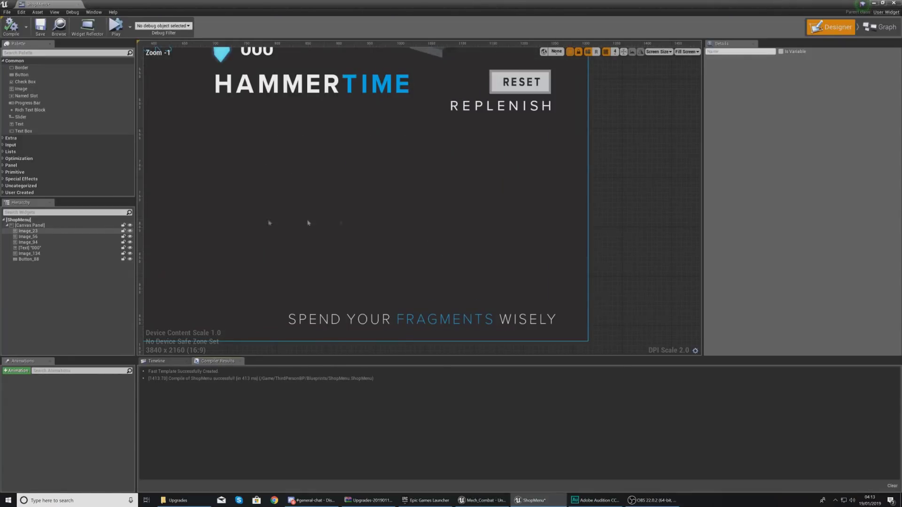
{"action": "left_click_drag", "start_coordinate": [21, 74], "coordinate": [280, 201]}
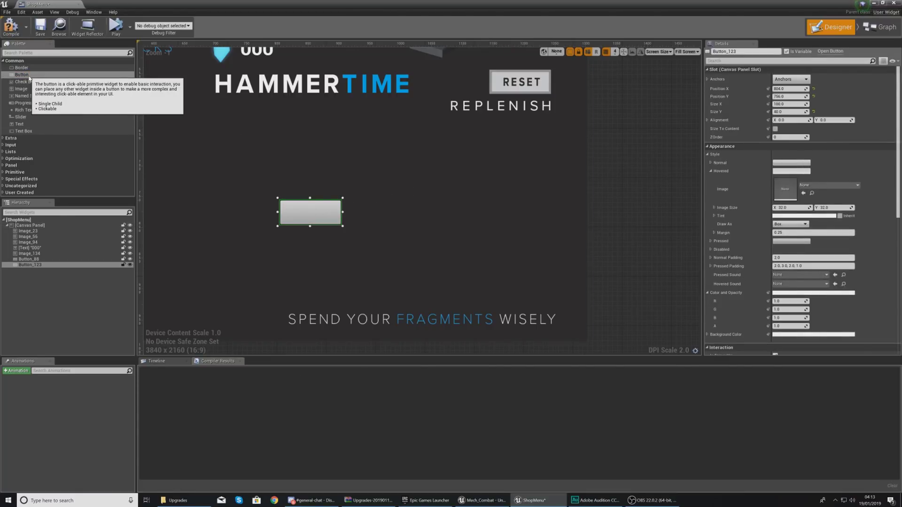
{"action": "left_click_drag", "start_coordinate": [29, 78], "coordinate": [398, 207]}
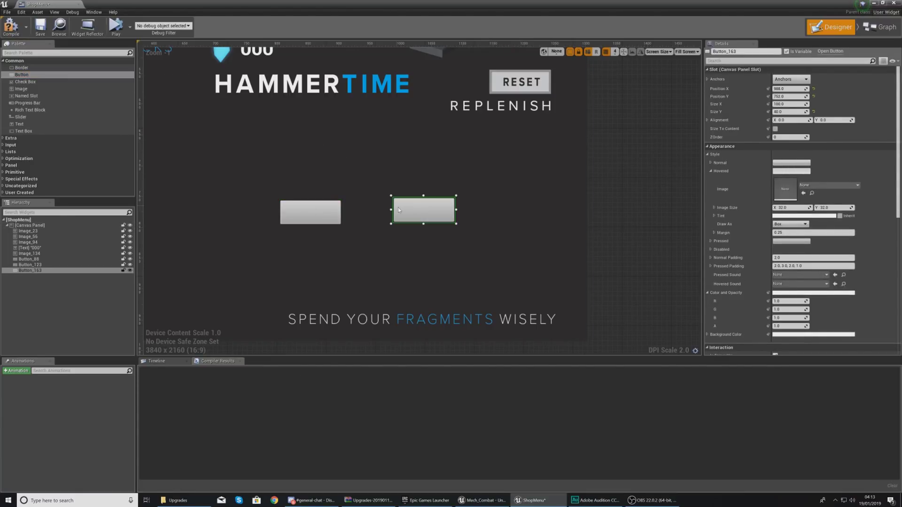
{"action": "left_click", "coordinate": [308, 208]}
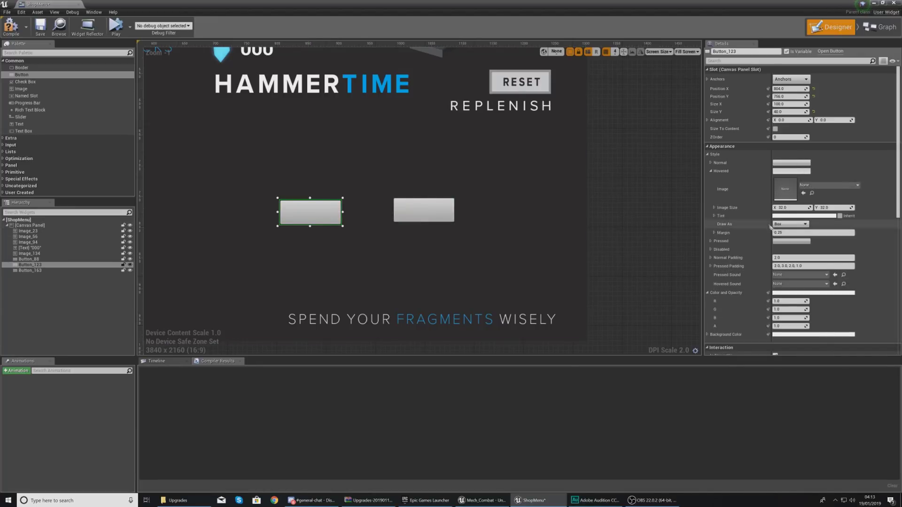
- Set the first new button's Normal style image to the Replenish texture and remove its box margin
{"action": "left_click", "coordinate": [710, 162]}
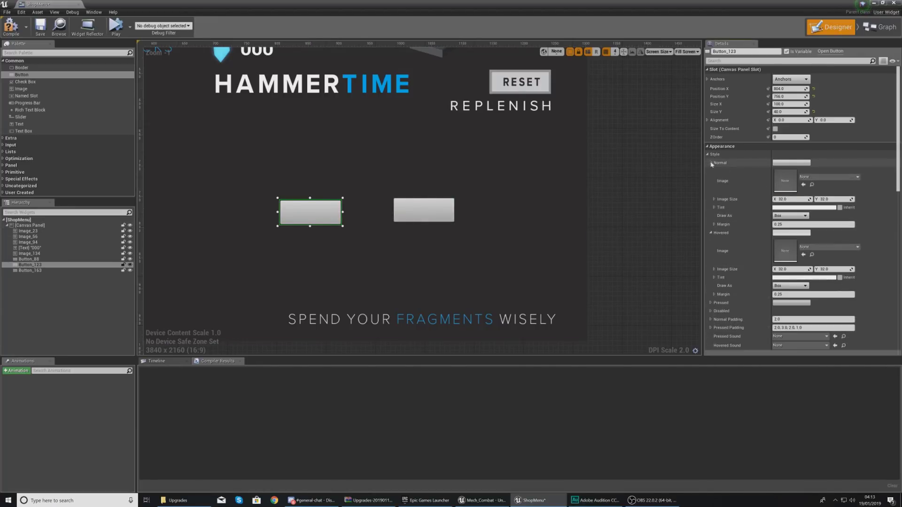
{"action": "left_click", "coordinate": [811, 177]}
{"action": "type", "text": "repleni"}
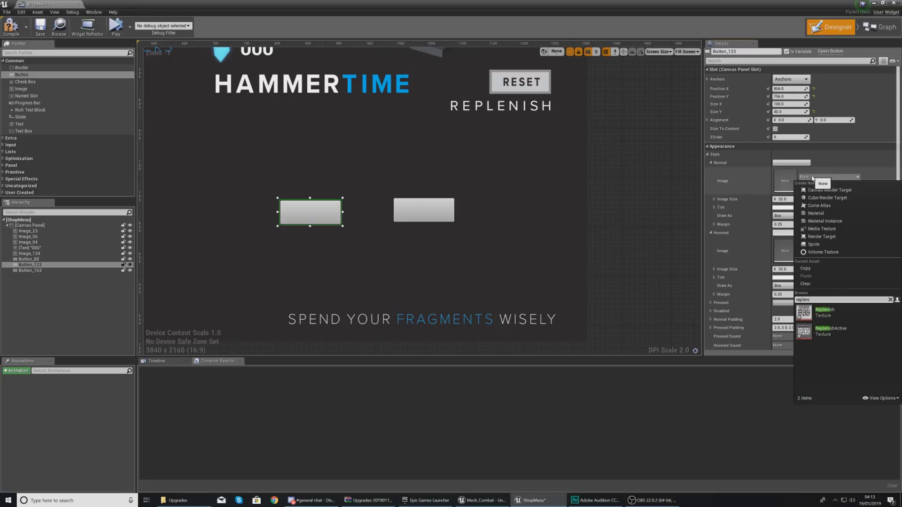
{"action": "left_click", "coordinate": [819, 312]}
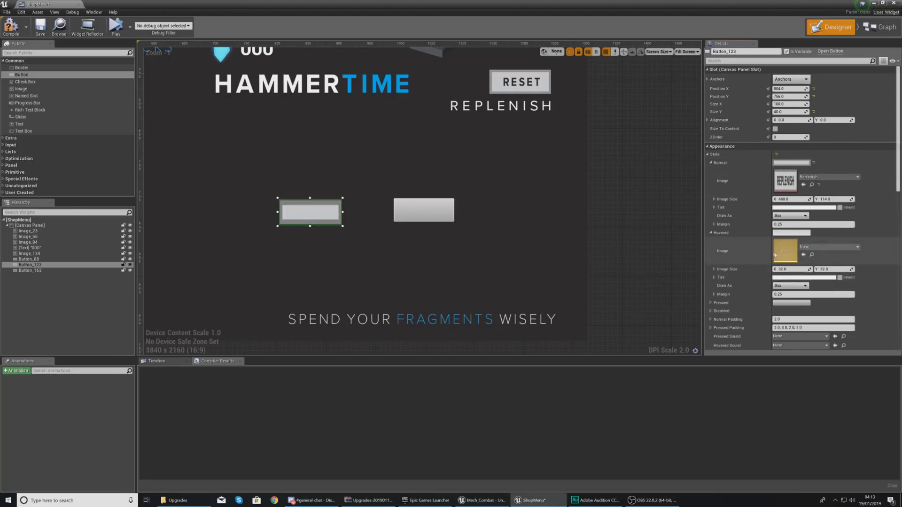
{"action": "left_click", "coordinate": [789, 224]}
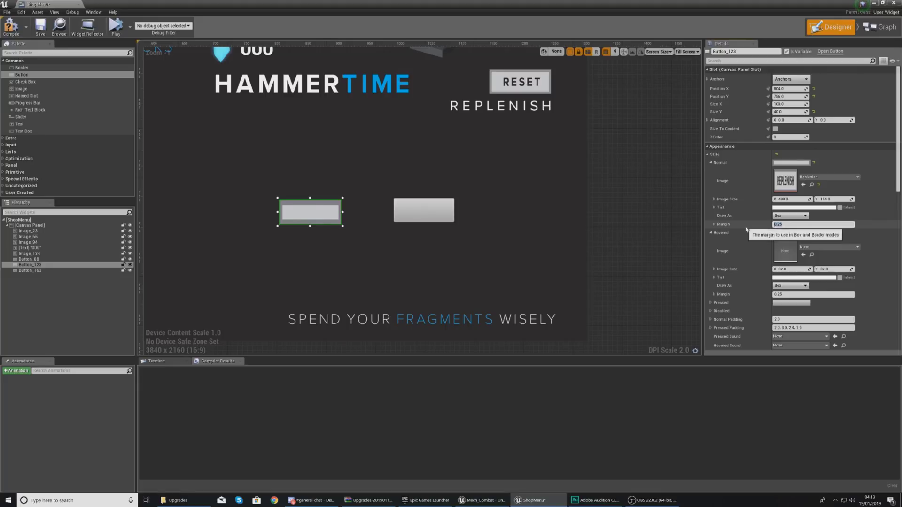
{"action": "left_click", "coordinate": [711, 162]}
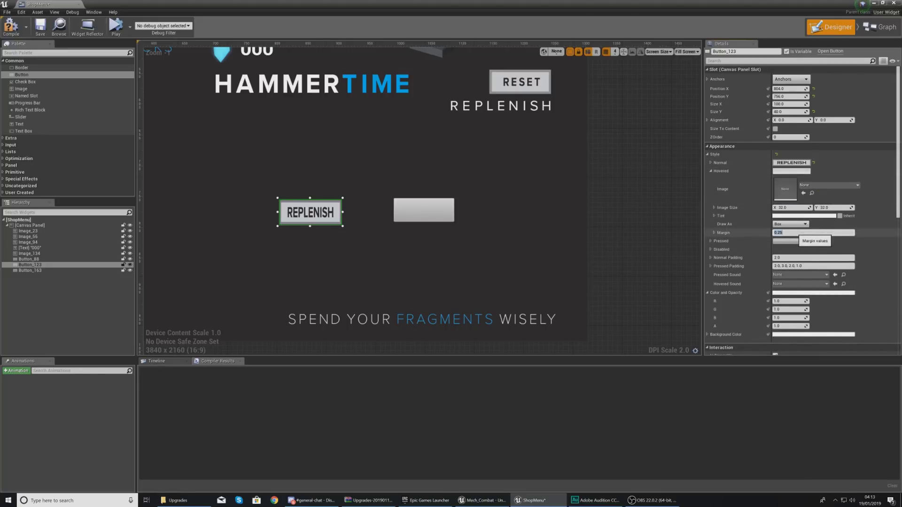
- Set the button's Hovered style to the ResetActive texture with a margin of 0
{"action": "type", "text": "0"}
{"action": "key", "text": "Return"}
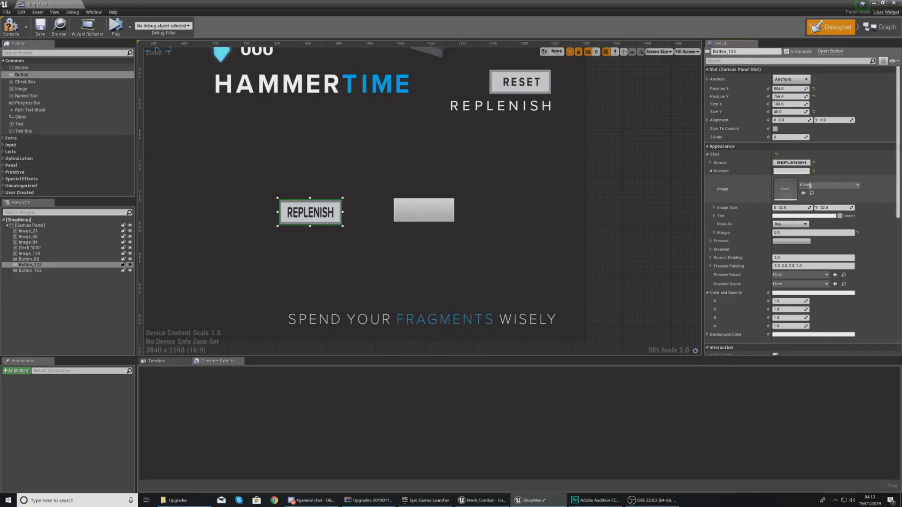
{"action": "left_click", "coordinate": [829, 185]}
{"action": "type", "text": "res"}
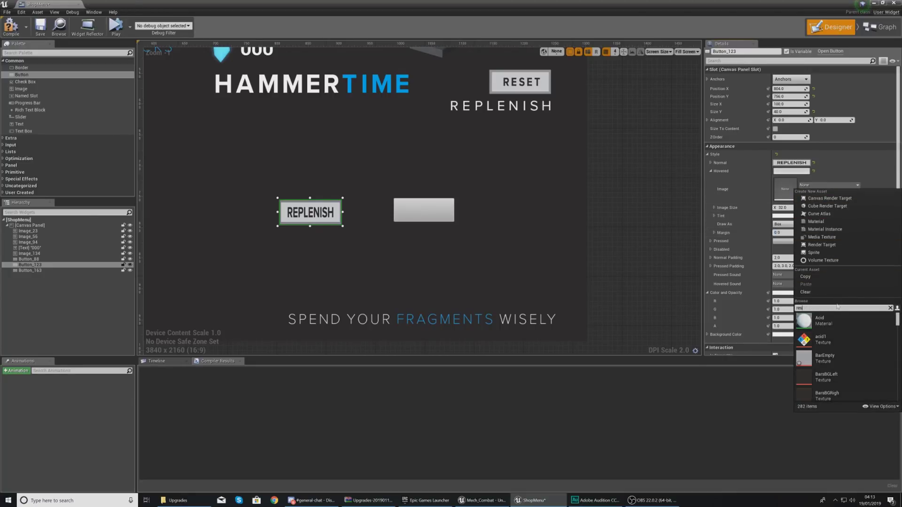
{"action": "type", "text": "et"}
{"action": "left_click", "coordinate": [820, 320]}
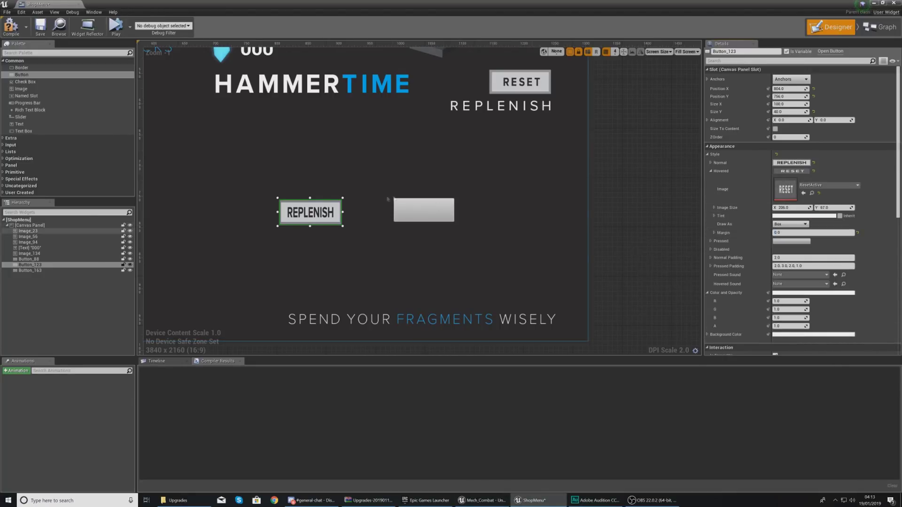
{"action": "left_click", "coordinate": [711, 171]}
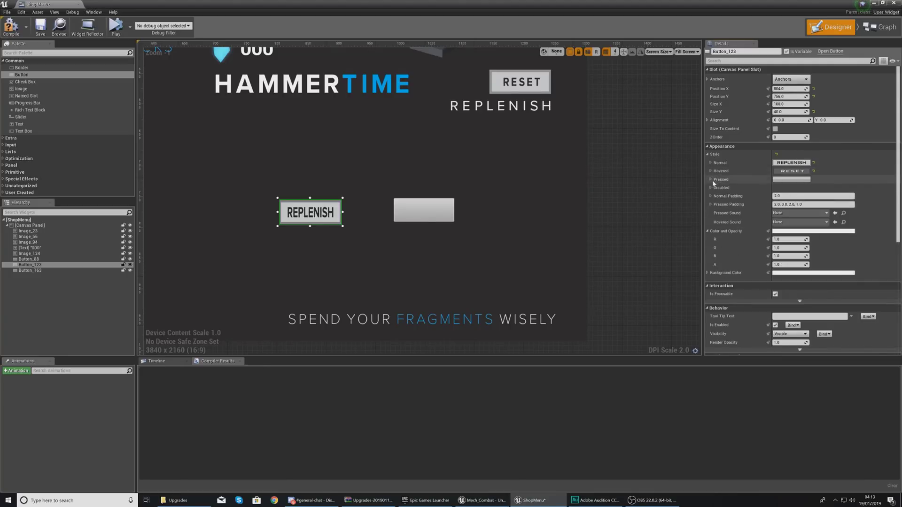
- Set the button's Pressed style to the Replenish texture with a margin of 0
{"action": "left_click", "coordinate": [712, 180]}
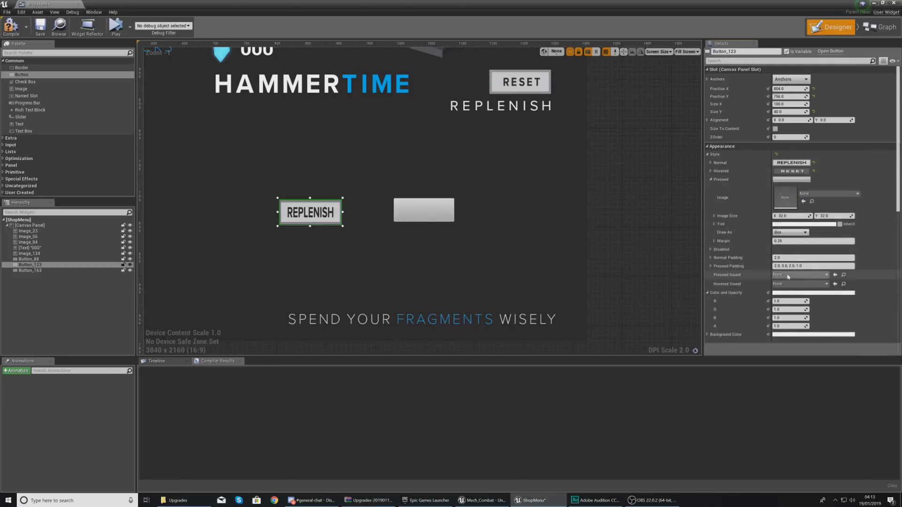
{"action": "left_click", "coordinate": [787, 241]}
{"action": "type", "text": "0"}
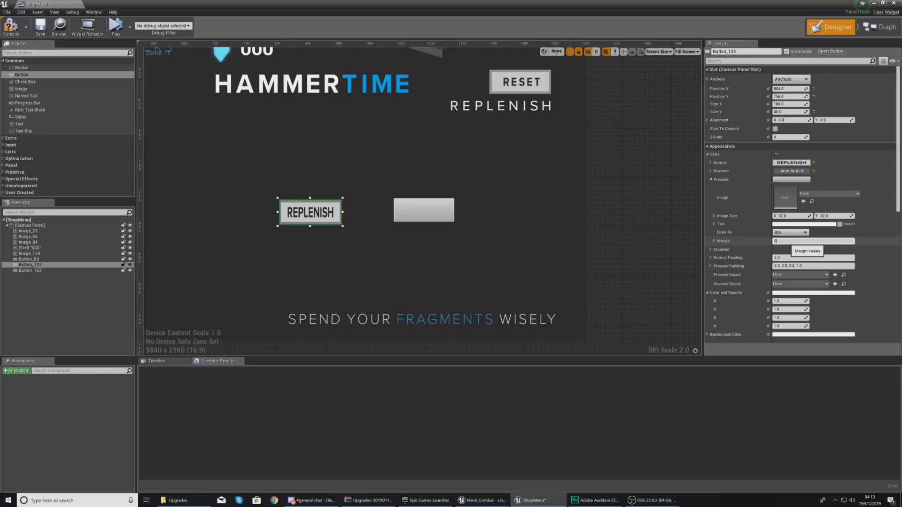
{"action": "left_click", "coordinate": [813, 194]}
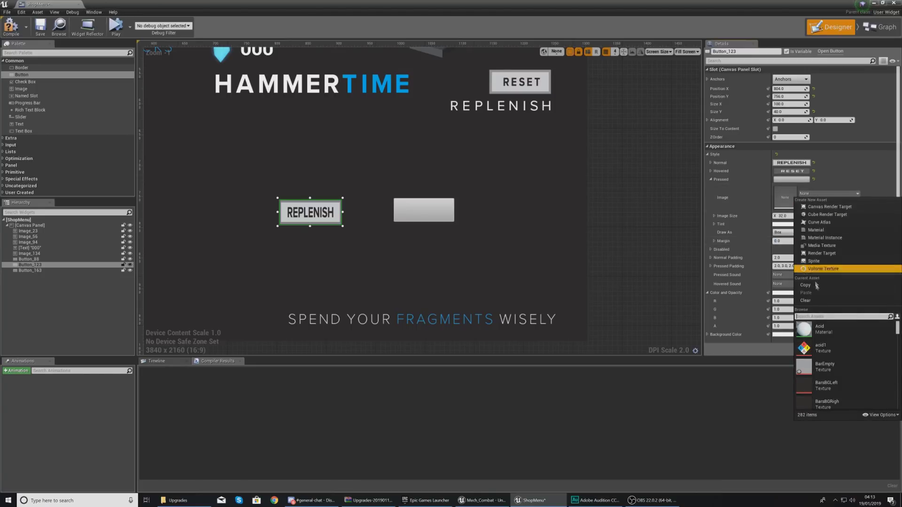
{"action": "type", "text": "repl"}
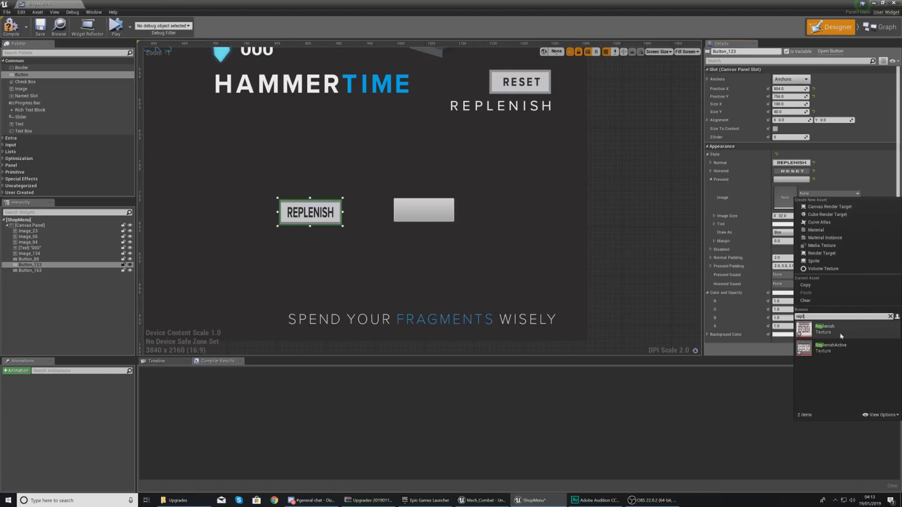
{"action": "left_click", "coordinate": [841, 335]}
- Widen the Replenish button to about 157 units and delete the unstyled second button
{"action": "left_click_drag", "start_coordinate": [342, 226], "coordinate": [365, 227]}
{"action": "left_click", "coordinate": [420, 212]}
{"action": "key", "text": "Delete"}
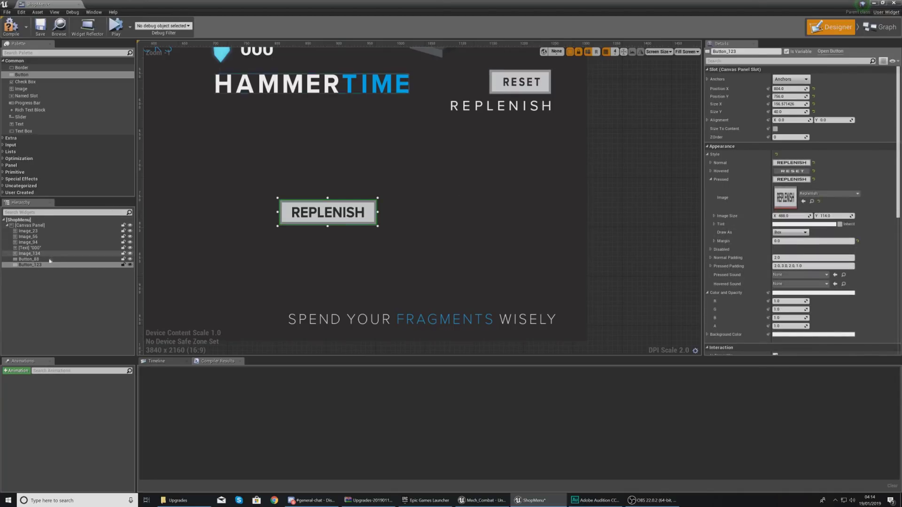
- Paste a copy of the Replenish button on the canvas and place it directly below the original at X 804, Y 800
{"action": "key", "text": "ctrl+v"}
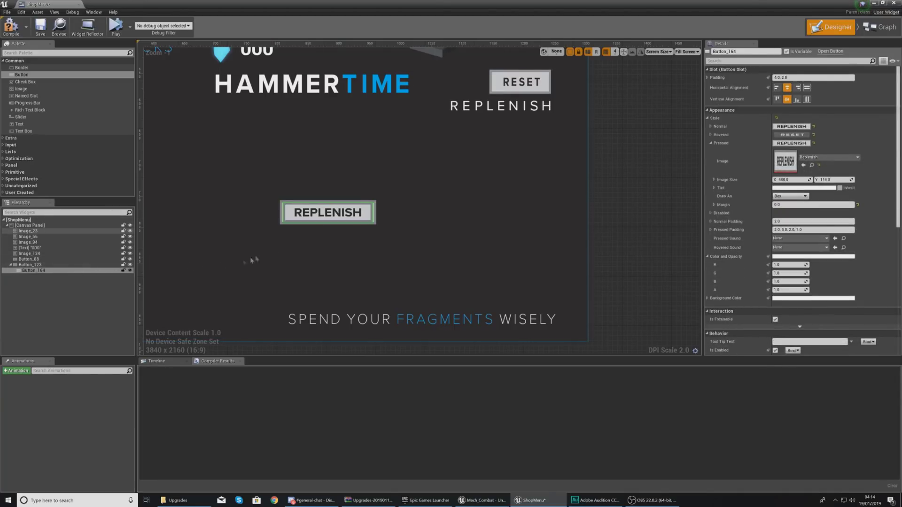
{"action": "left_click_drag", "start_coordinate": [319, 220], "coordinate": [466, 223]}
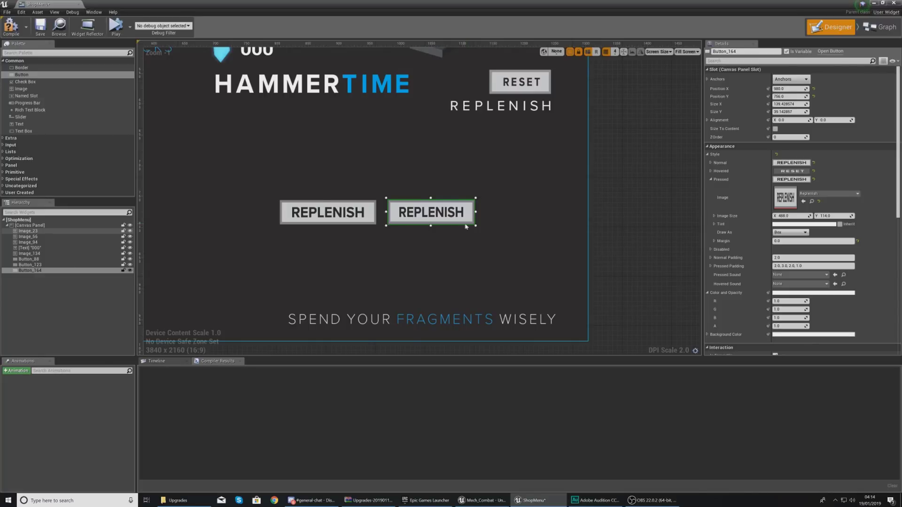
{"action": "left_click_drag", "start_coordinate": [426, 217], "coordinate": [325, 245]}
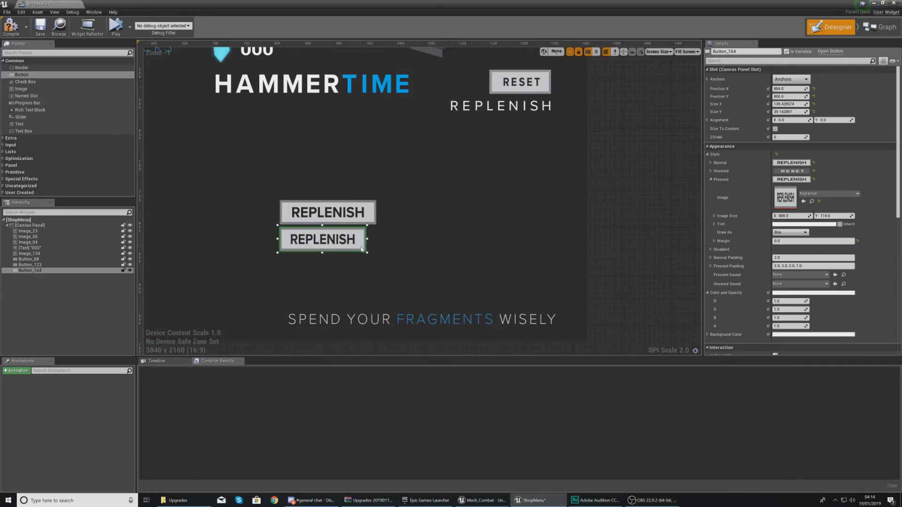
- Match the copied Replenish button's size to the original, with Size X 156.571426 and Size Y 40
{"action": "left_click", "coordinate": [357, 214]}
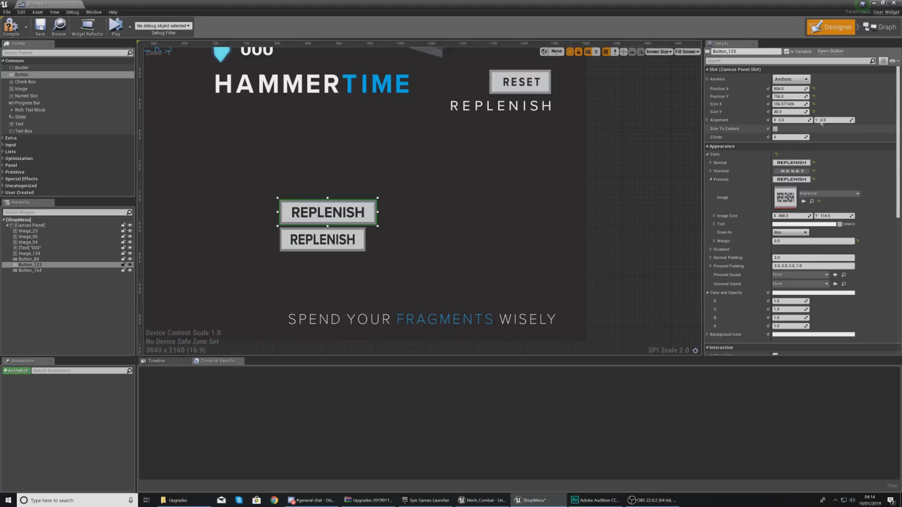
{"action": "left_click", "coordinate": [790, 104]}
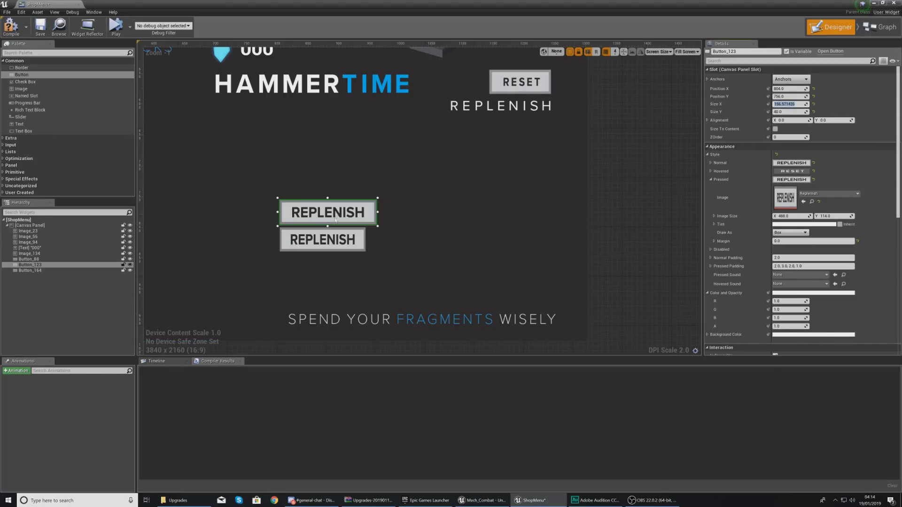
{"action": "left_click", "coordinate": [354, 240]}
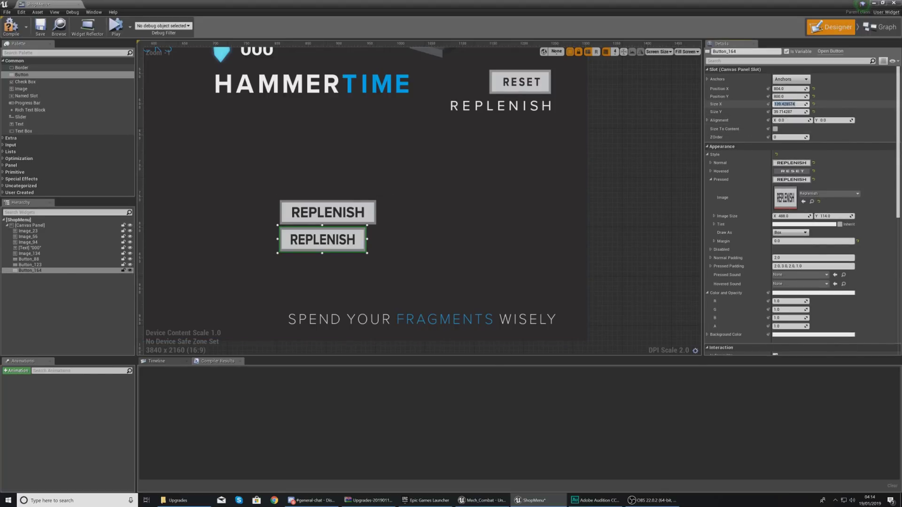
{"action": "left_click", "coordinate": [310, 209]}
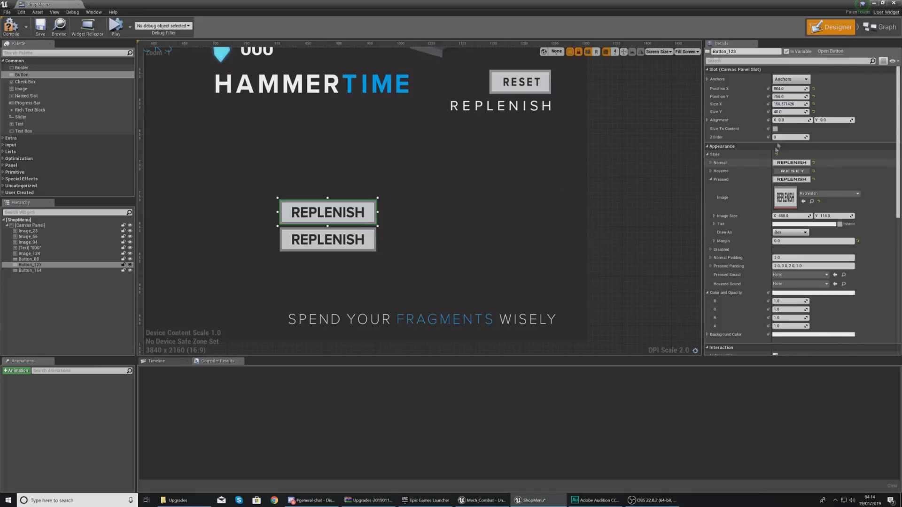
{"action": "left_click", "coordinate": [790, 112]}
{"action": "left_click", "coordinate": [343, 239]}
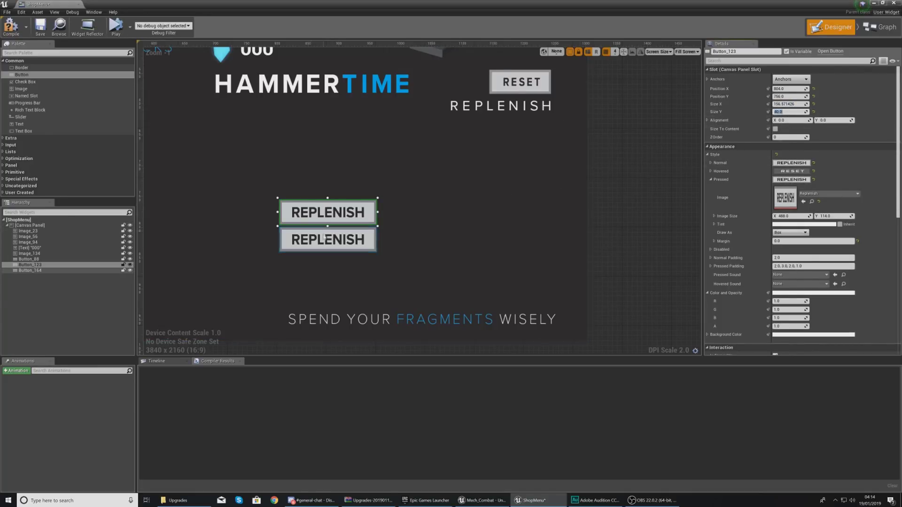
{"action": "left_click", "coordinate": [785, 112]}
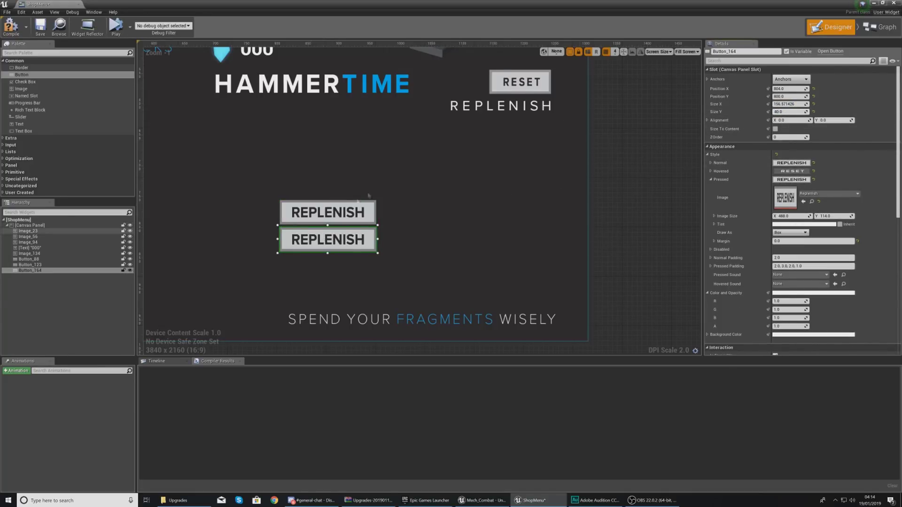
- Spread the two Replenish buttons side by side above SPEND YOUR FRAGMENTS WISELY, anchor both to the canvas centre and compile
{"action": "left_click_drag", "start_coordinate": [337, 214], "coordinate": [265, 273]}
{"action": "left_click_drag", "start_coordinate": [334, 241], "coordinate": [472, 271]}
{"action": "left_click", "coordinate": [791, 79]}
{"action": "left_click", "coordinate": [809, 121]}
{"action": "left_click", "coordinate": [301, 269]}
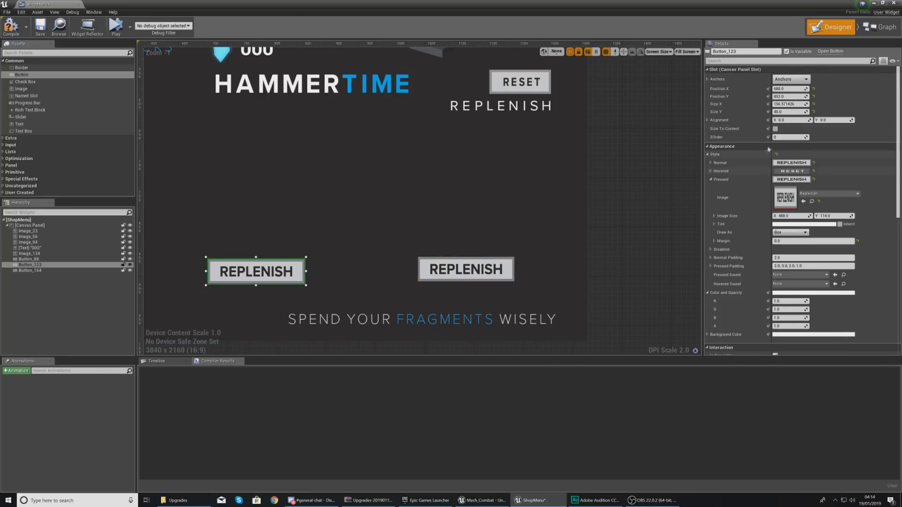
{"action": "left_click", "coordinate": [789, 69]}
{"action": "left_click", "coordinate": [790, 70]}
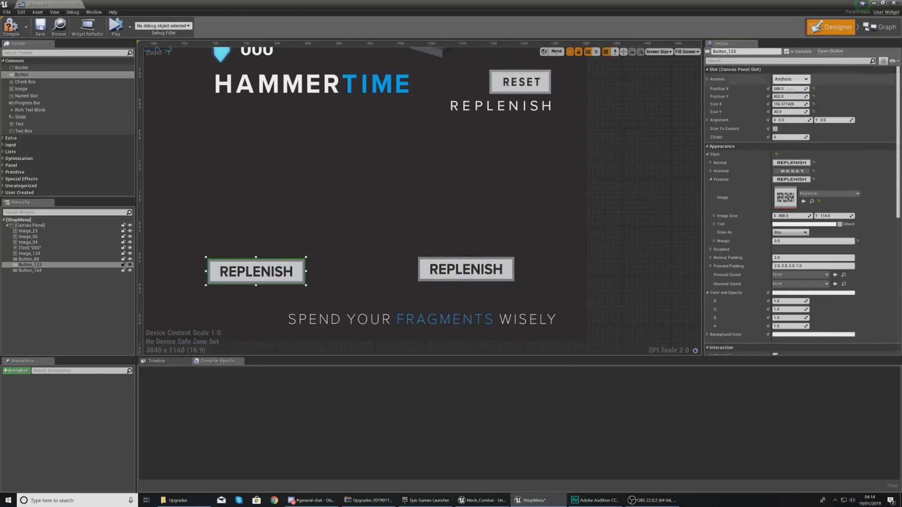
{"action": "left_click", "coordinate": [791, 79]}
{"action": "left_click", "coordinate": [803, 124]}
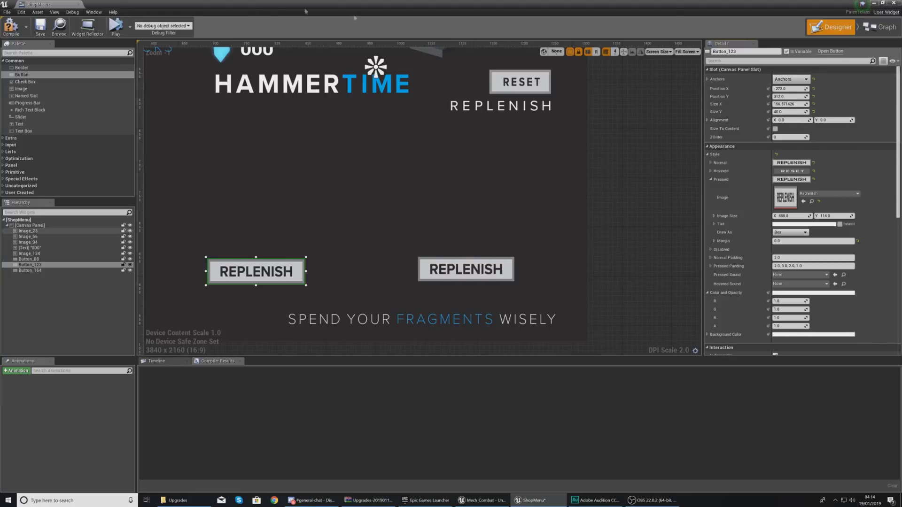
{"action": "left_click", "coordinate": [11, 26]}
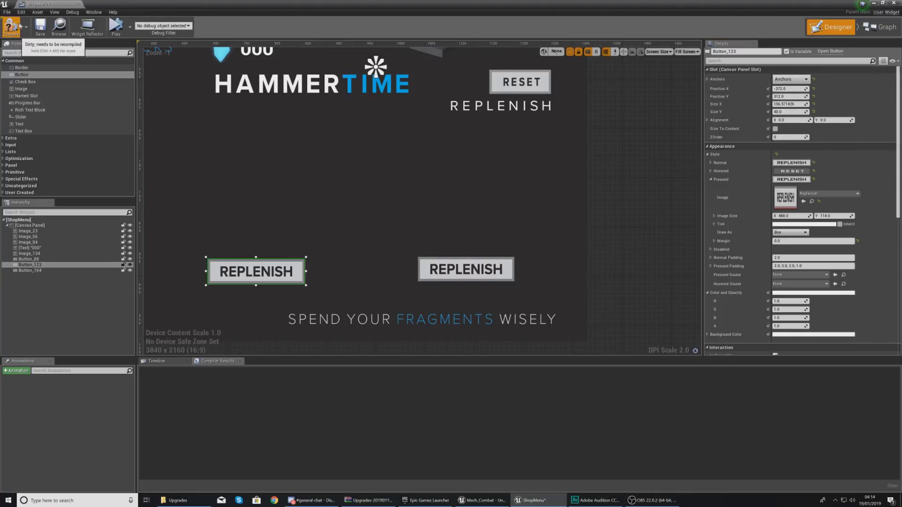
- Close the widget editor, playtest the level and open the workbench upgrade shop to check the Replenish buttons, ending the playtest when done
{"action": "left_click", "coordinate": [79, 4]}
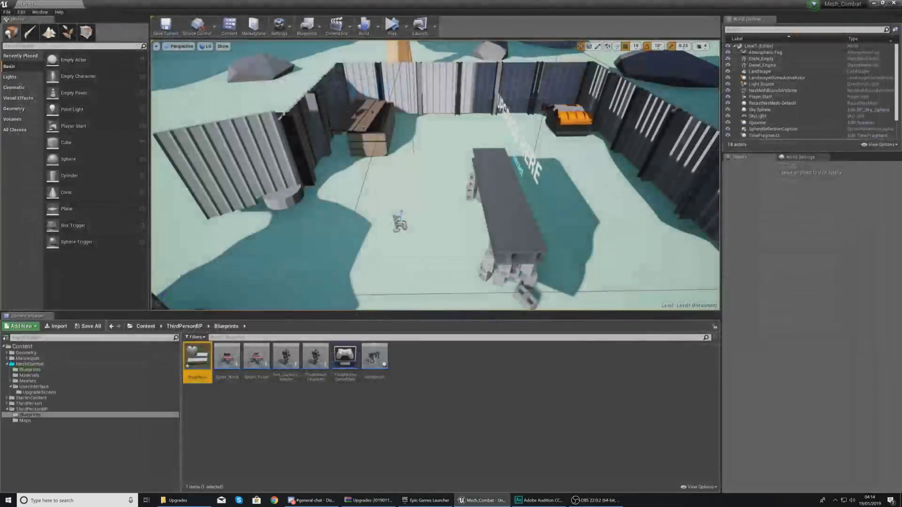
{"action": "left_click", "coordinate": [393, 26]}
{"action": "left_click", "coordinate": [457, 174]}
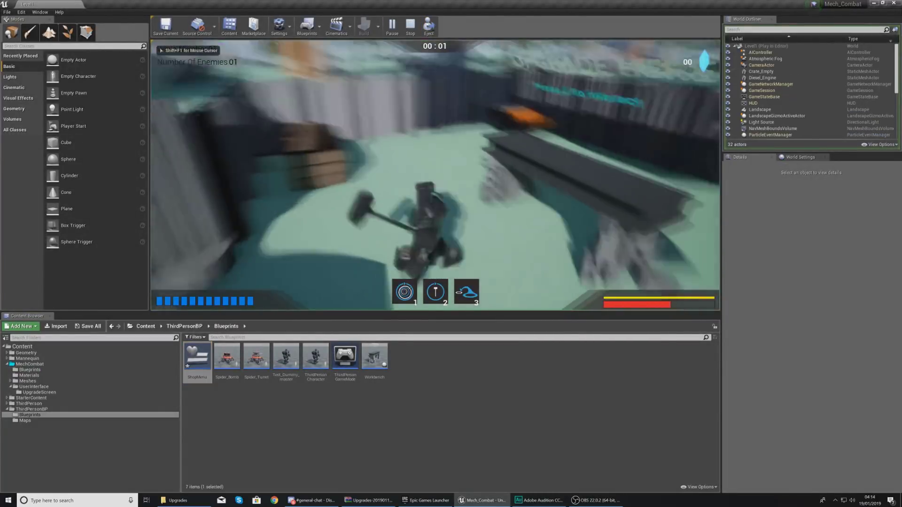
{"action": "key", "text": "w"}
{"action": "key", "text": "e"}
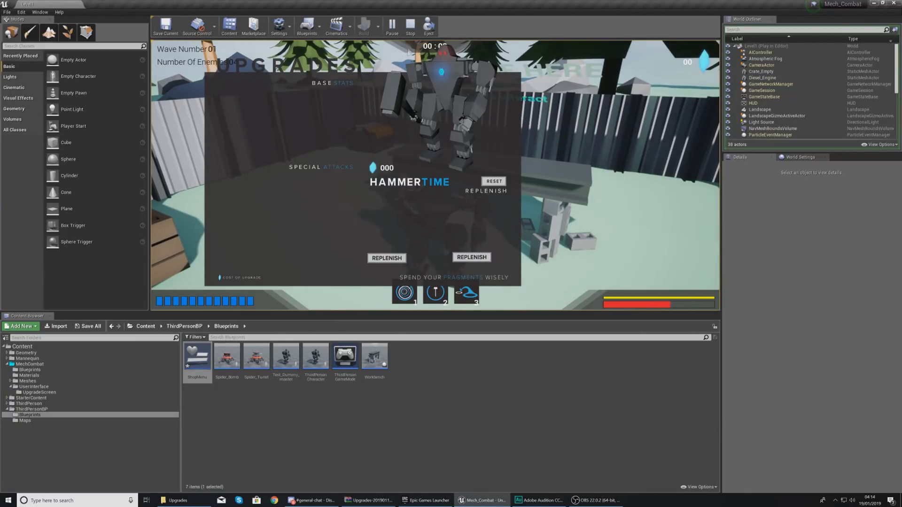
{"action": "left_click", "coordinate": [410, 26]}
- Reopen the ShopMenu widget and change the first Replenish button's Hovered image to ReplenishActive
{"action": "double_click", "coordinate": [196, 359]}
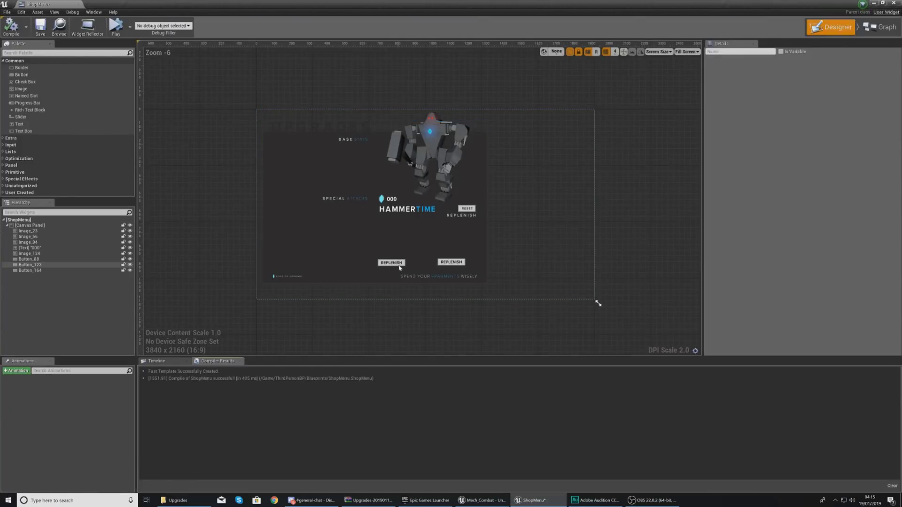
{"action": "left_click", "coordinate": [400, 267]}
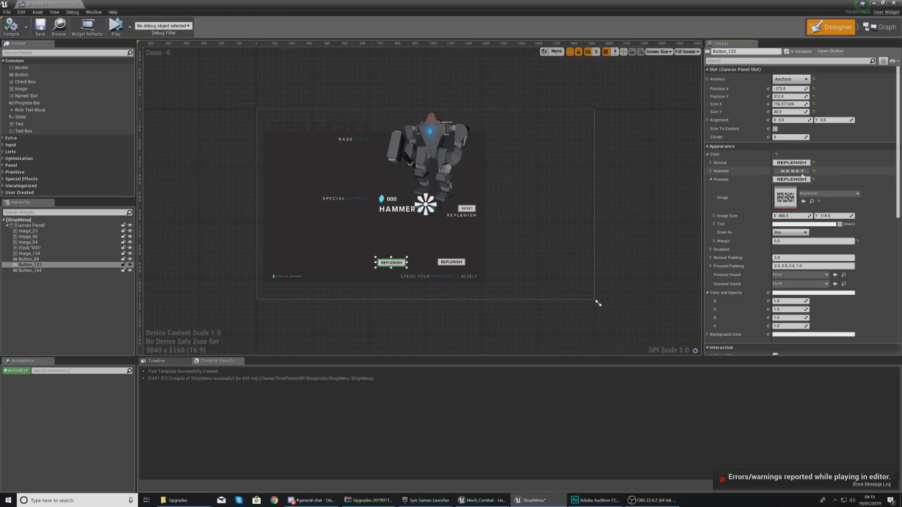
{"action": "left_click", "coordinate": [710, 172]}
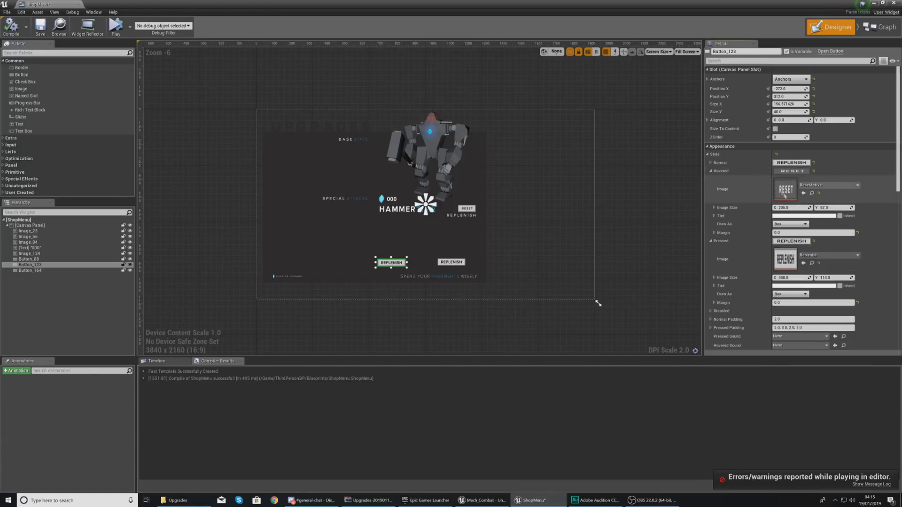
{"action": "left_click", "coordinate": [813, 186]}
{"action": "type", "text": "replen"}
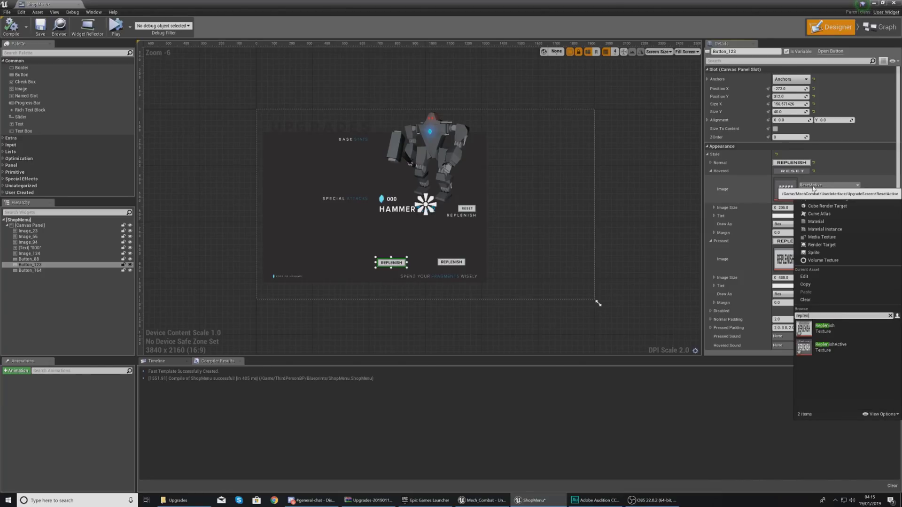
{"action": "left_click", "coordinate": [829, 346]}
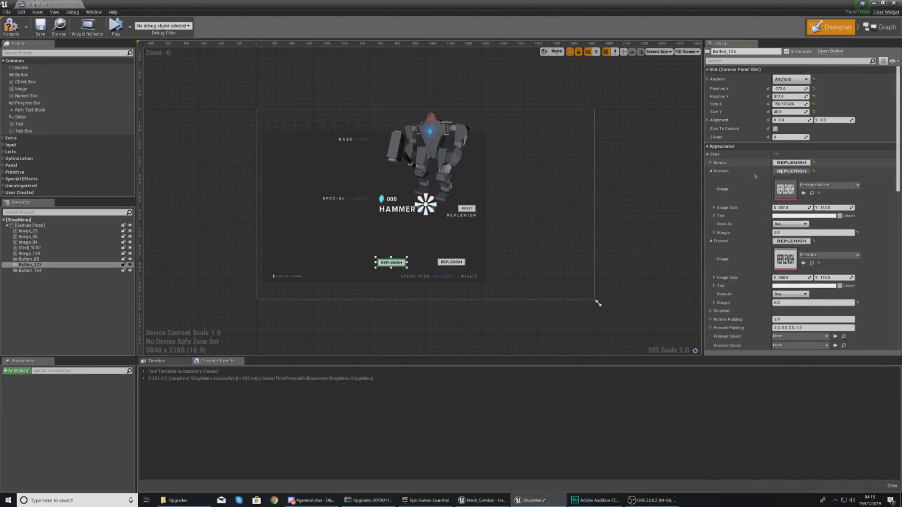
- Change the second Replenish button's Hovered image to ReplenishActive
{"action": "left_click", "coordinate": [30, 270]}
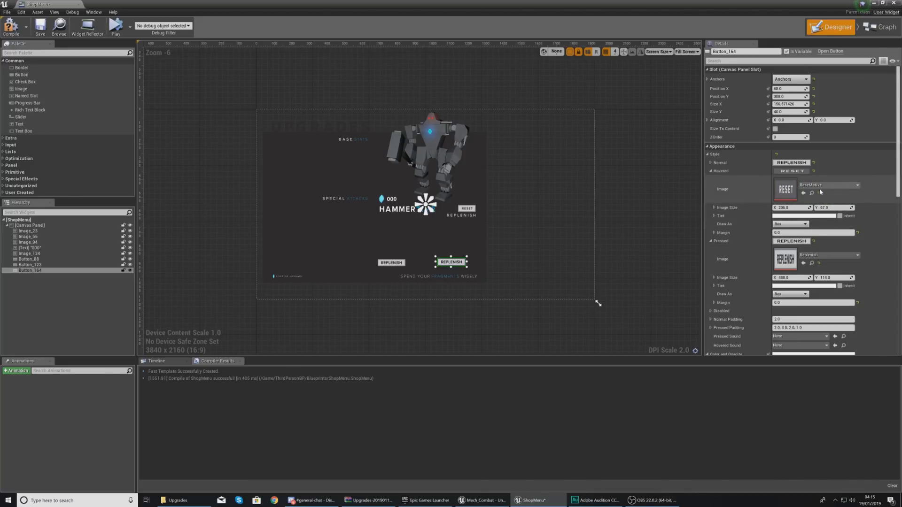
{"action": "left_click", "coordinate": [820, 188]}
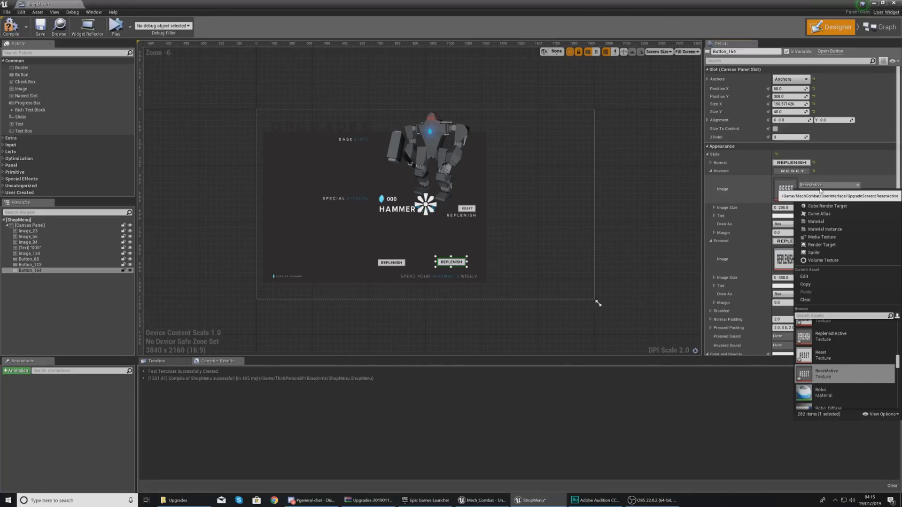
{"action": "left_click", "coordinate": [829, 336]}
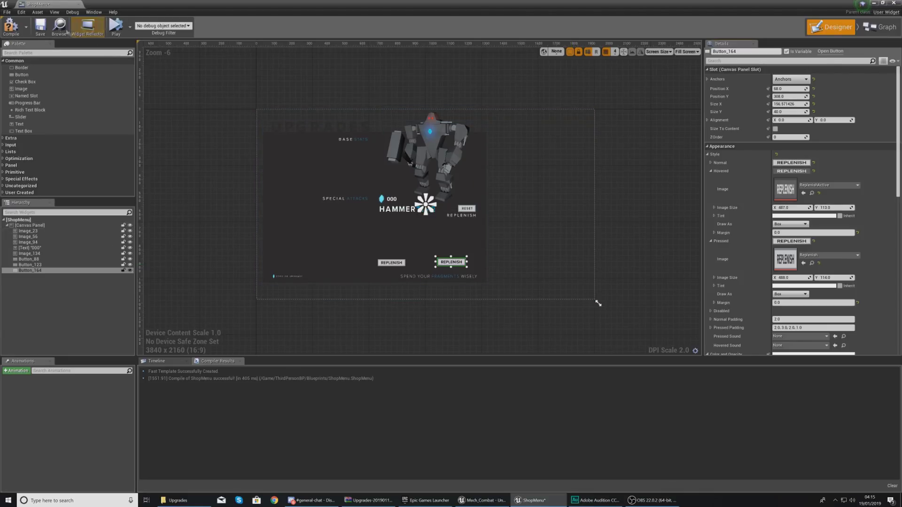
- Close the widget editor, playtest the level and open the workbench upgrade shop to check both Replenish buttons, ending the playtest when done
{"action": "left_click", "coordinate": [80, 4]}
{"action": "left_click", "coordinate": [391, 26]}
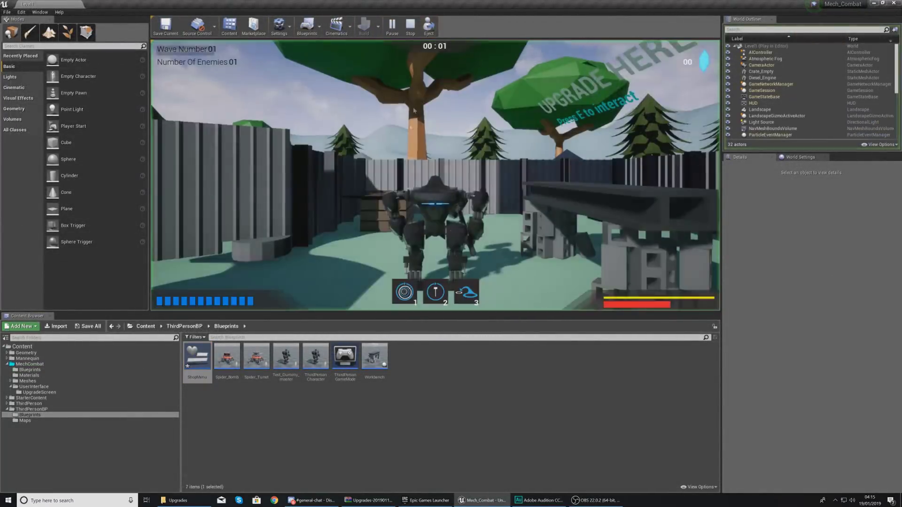
{"action": "key", "text": "s"}
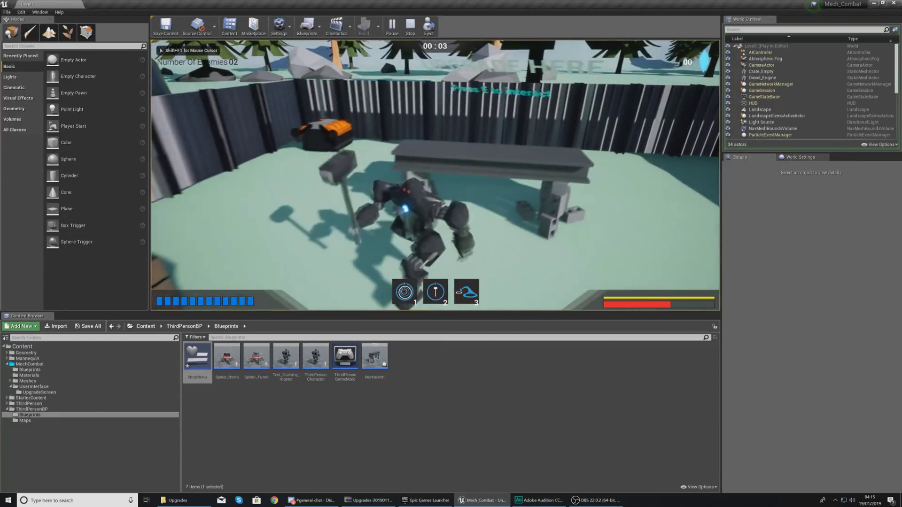
{"action": "key", "text": "w"}
{"action": "key", "text": "e"}
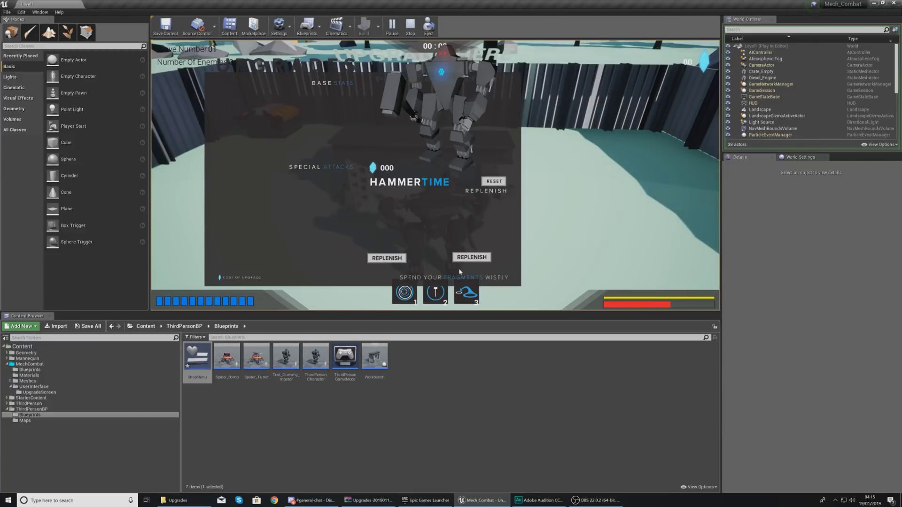
{"action": "key", "text": "Escape"}
- Examine the UpgradeReference image for the size and placement of the Replenish buttons, closing it when done
{"action": "key", "text": "alt+Tab"}
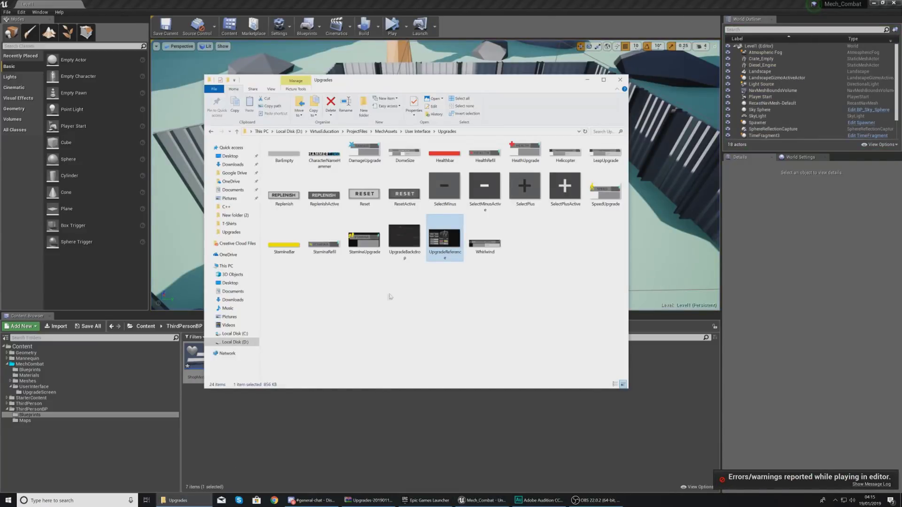
{"action": "double_click", "coordinate": [448, 242]}
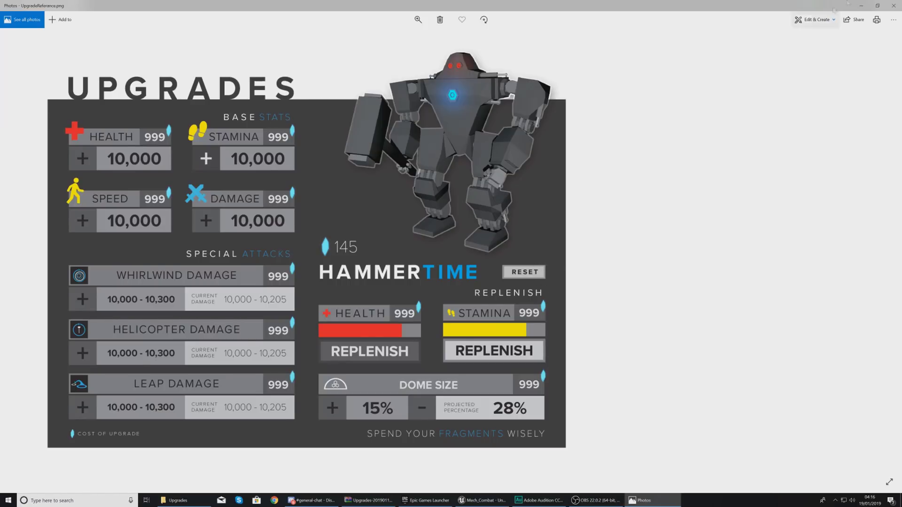
{"action": "left_click", "coordinate": [894, 5]}
{"action": "left_click", "coordinate": [412, 409]}
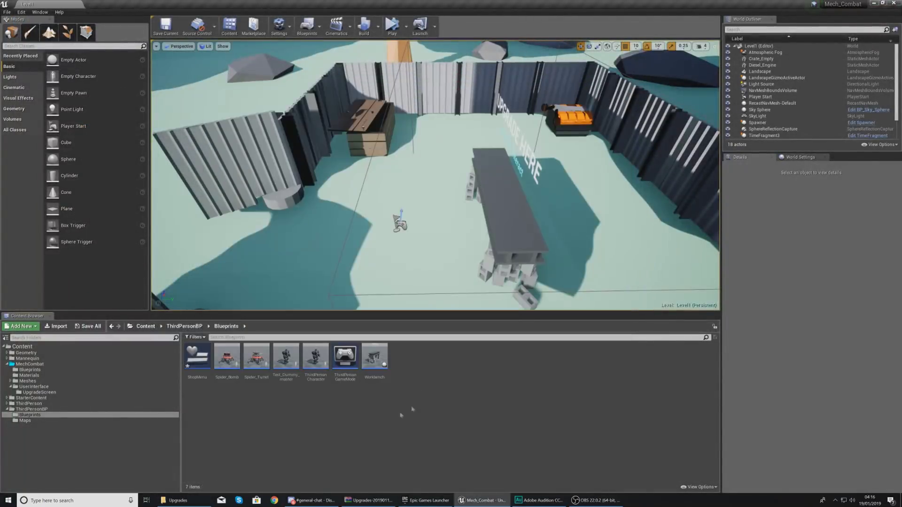
- Reopen the ShopMenu widget, enlarge the left Replenish button to about 204 by 41 and raise it to Position X -276, Y 236
{"action": "double_click", "coordinate": [207, 375]}
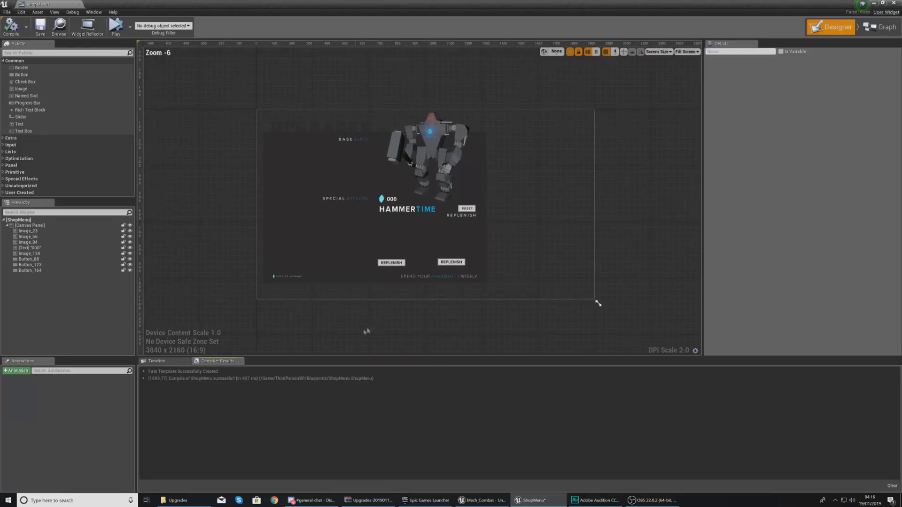
{"action": "scroll", "coordinate": [446, 259], "scroll_direction": "up", "scroll_amount": 5}
{"action": "left_click", "coordinate": [268, 262]}
{"action": "left_click_drag", "start_coordinate": [285, 260], "coordinate": [330, 225]}
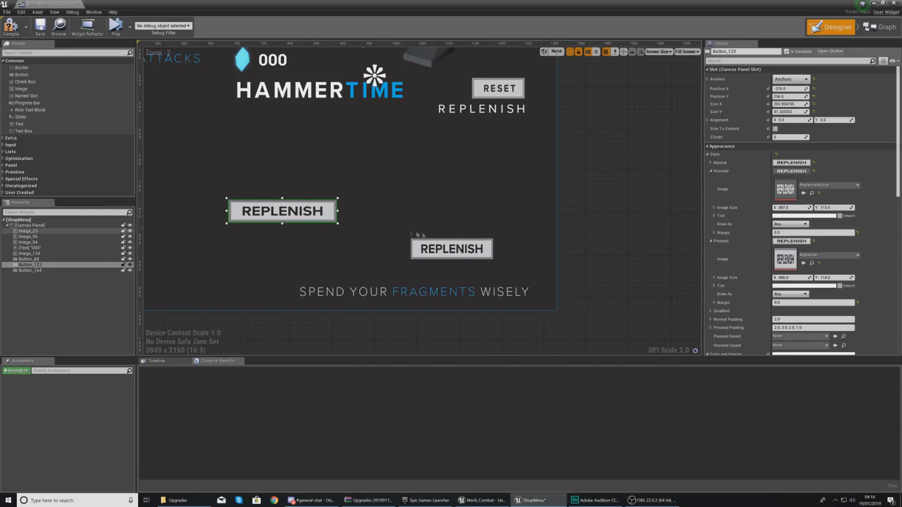
- Match the right Replenish button to the left one with Size X 203.904755 and Size Y 41.333332, and move it up alongside
{"action": "left_click", "coordinate": [793, 104]}
{"action": "key", "text": "ctrl+c"}
{"action": "left_click", "coordinate": [452, 249]}
{"action": "left_click", "coordinate": [792, 104]}
{"action": "key", "text": "ctrl+v"}
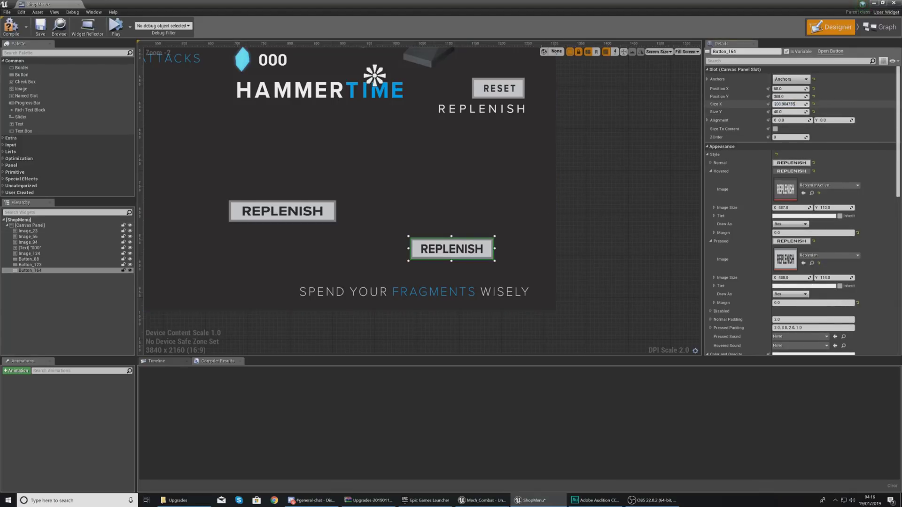
{"action": "left_click", "coordinate": [296, 217]}
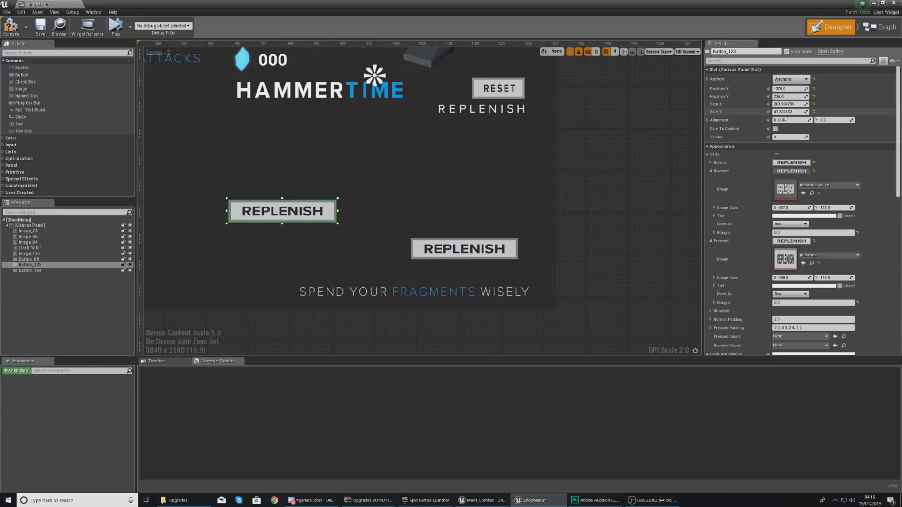
{"action": "left_click", "coordinate": [441, 248]}
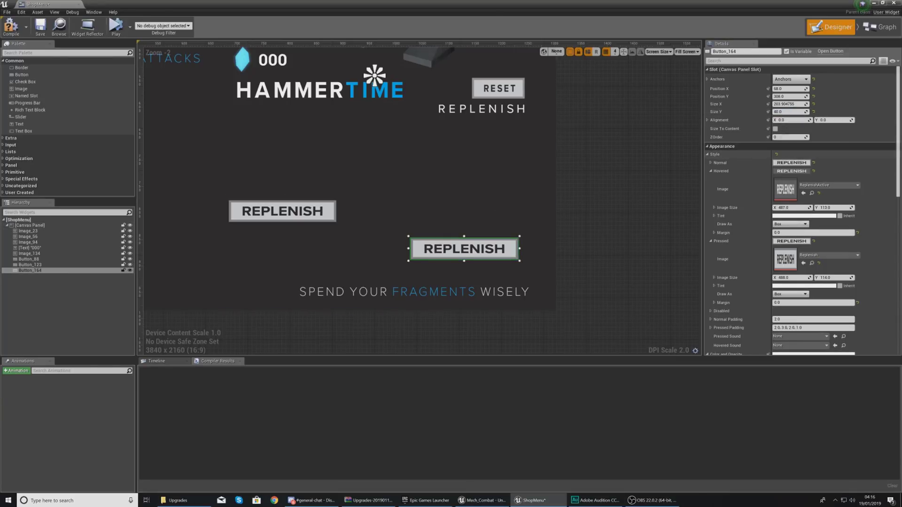
{"action": "left_click_drag", "start_coordinate": [801, 113], "coordinate": [804, 112]}
{"action": "left_click_drag", "start_coordinate": [459, 254], "coordinate": [462, 216]}
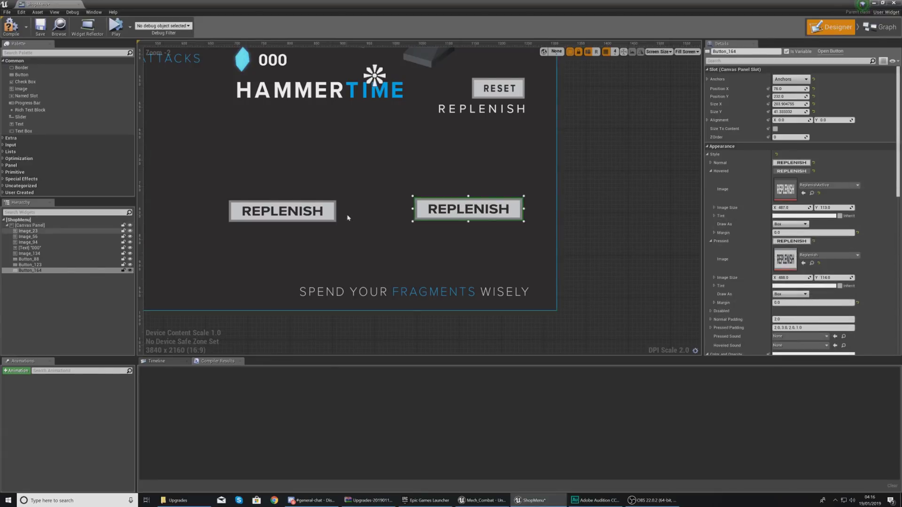
- Compare the Replenish button layout with UpgradeReference, examining the health and stamina bars above the buttons
{"action": "left_click", "coordinate": [329, 215]}
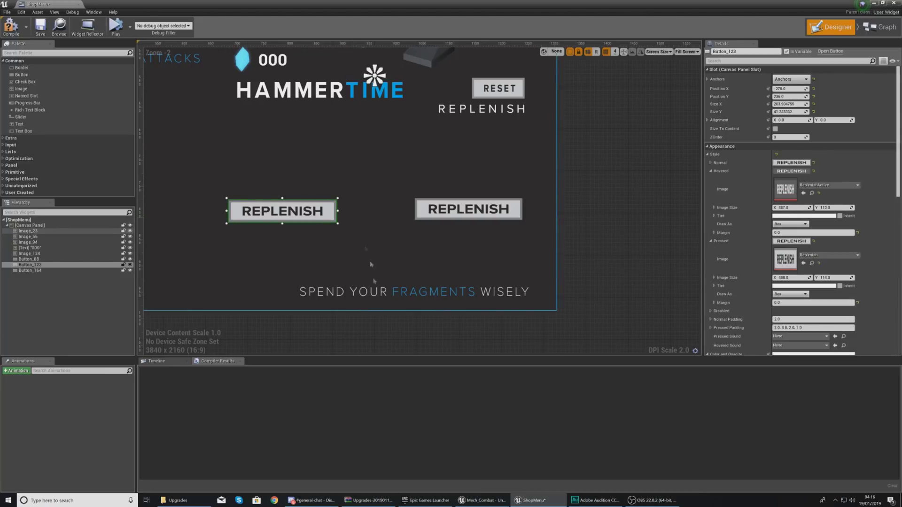
{"action": "left_click", "coordinate": [374, 500]}
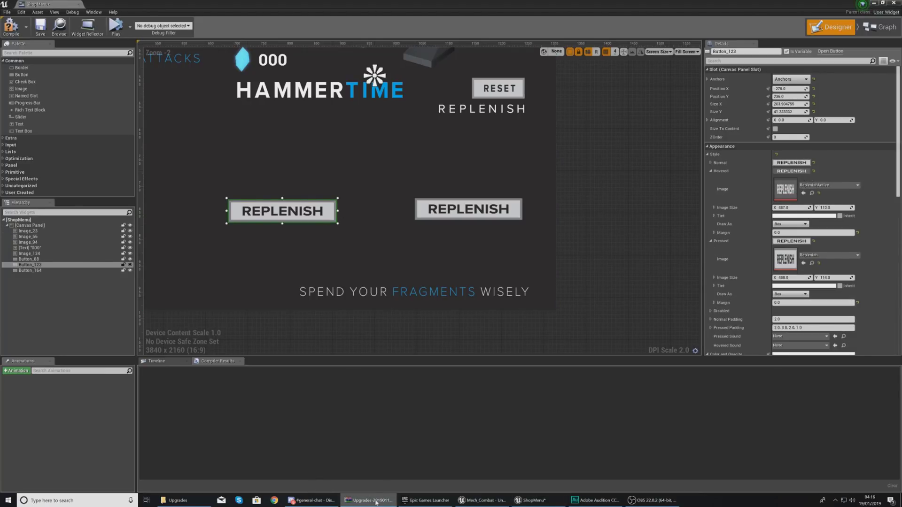
{"action": "right_click_drag", "start_coordinate": [401, 188], "coordinate": [400, 317]}
{"action": "scroll", "coordinate": [400, 317], "scroll_direction": "down", "scroll_amount": 6}
{"action": "scroll", "coordinate": [402, 334], "scroll_direction": "up", "scroll_amount": 4}
{"action": "left_click", "coordinate": [418, 324]}
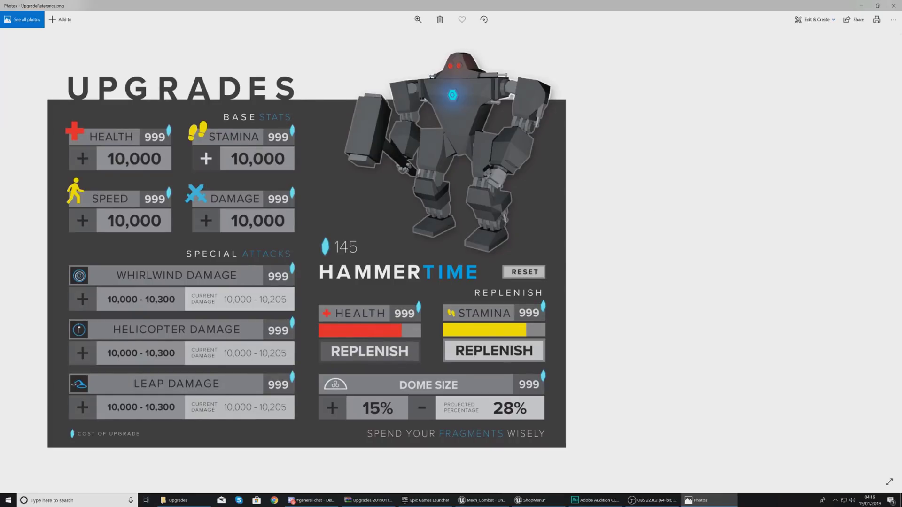
{"action": "left_click", "coordinate": [895, 6]}
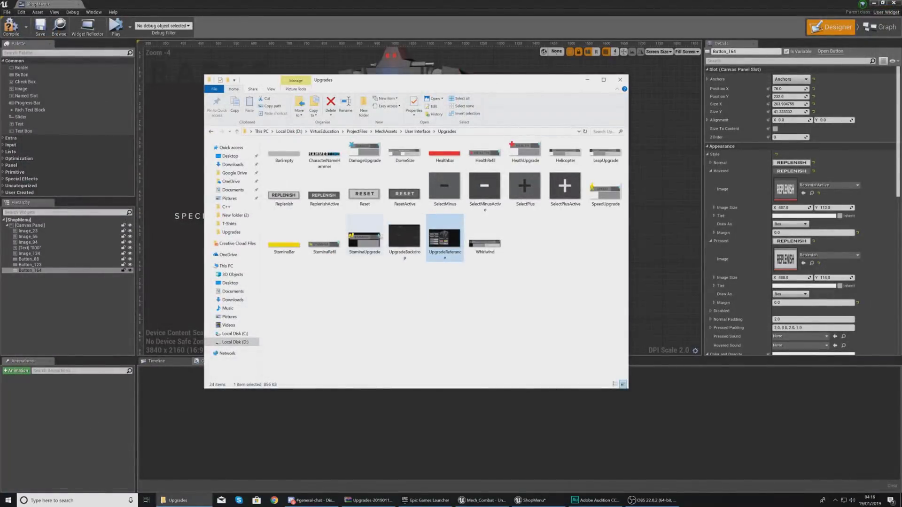
{"action": "left_click", "coordinate": [648, 216]}
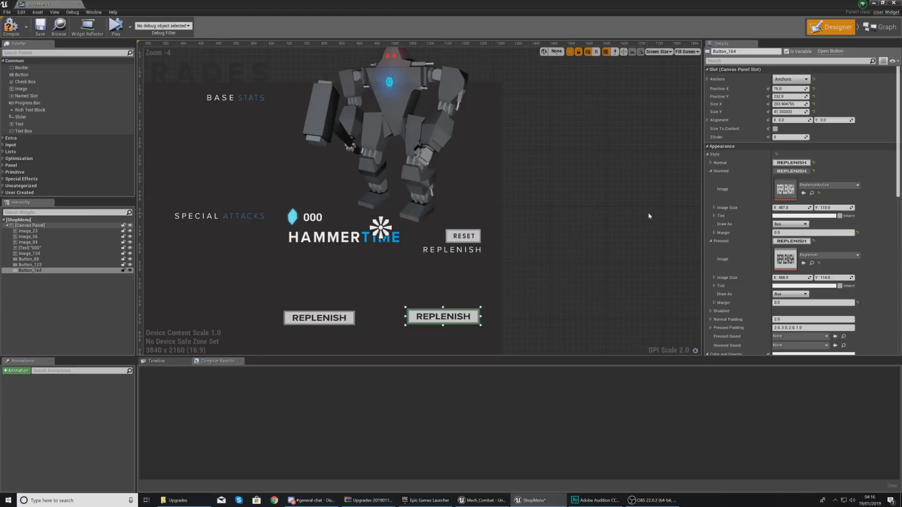
- Add a Progress Bar above each Replenish button and check the bars against the UpgradeReference image
{"action": "left_click_drag", "start_coordinate": [27, 103], "coordinate": [288, 284]}
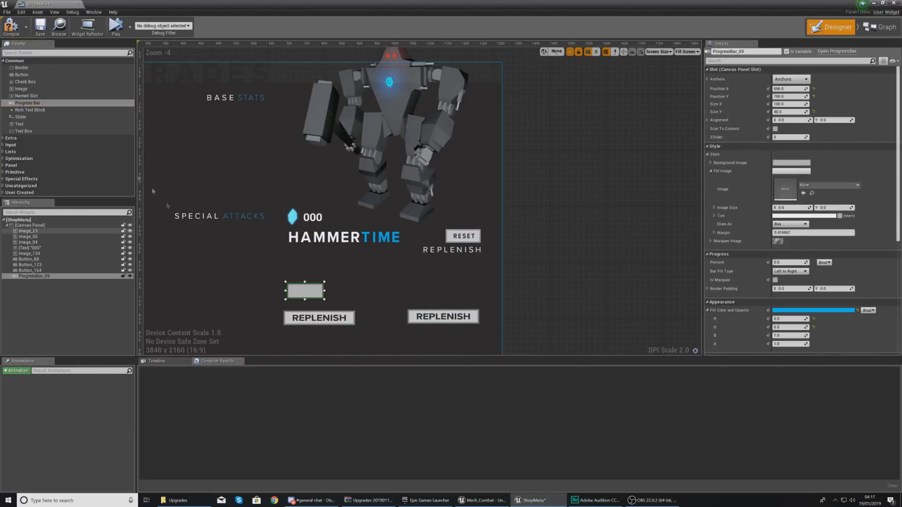
{"action": "left_click_drag", "start_coordinate": [28, 103], "coordinate": [426, 288]}
{"action": "left_click", "coordinate": [201, 493]}
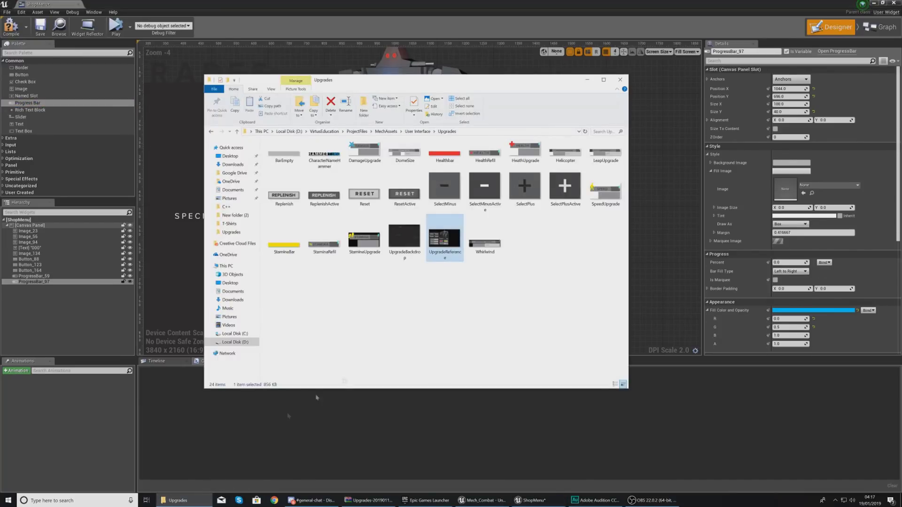
{"action": "double_click", "coordinate": [450, 254]}
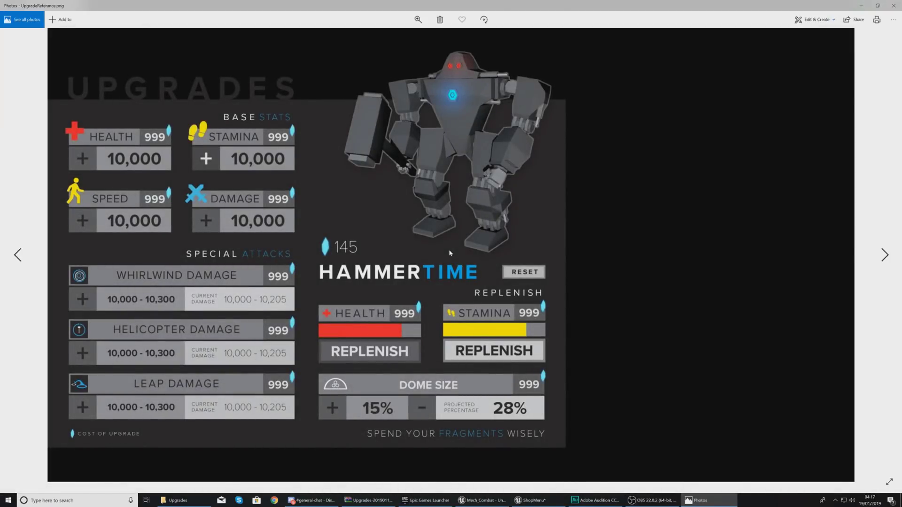
{"action": "left_click", "coordinate": [894, 5]}
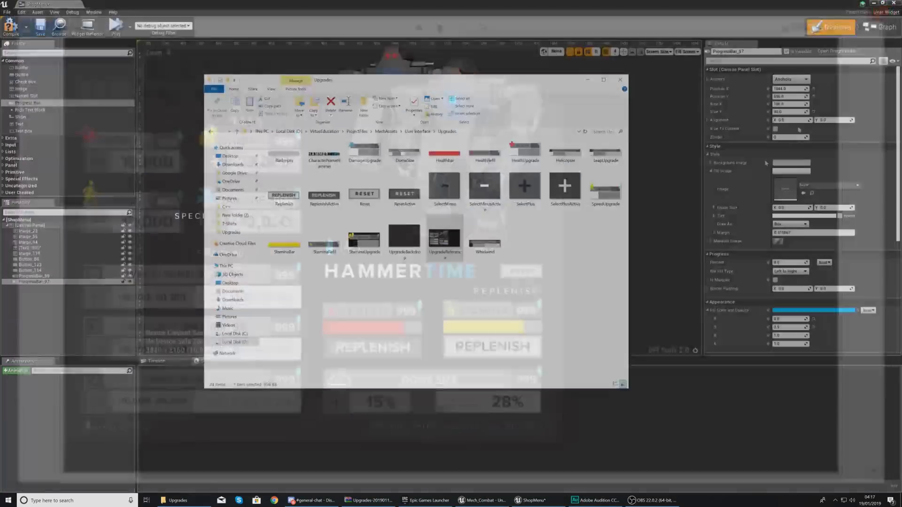
{"action": "left_click", "coordinate": [651, 262]}
- Resize the progress bars to about 206 by 40 and 204.5 by 40, placing each directly above its Replenish button at Position Y 724
{"action": "scroll", "coordinate": [416, 301], "scroll_direction": "up", "scroll_amount": 4}
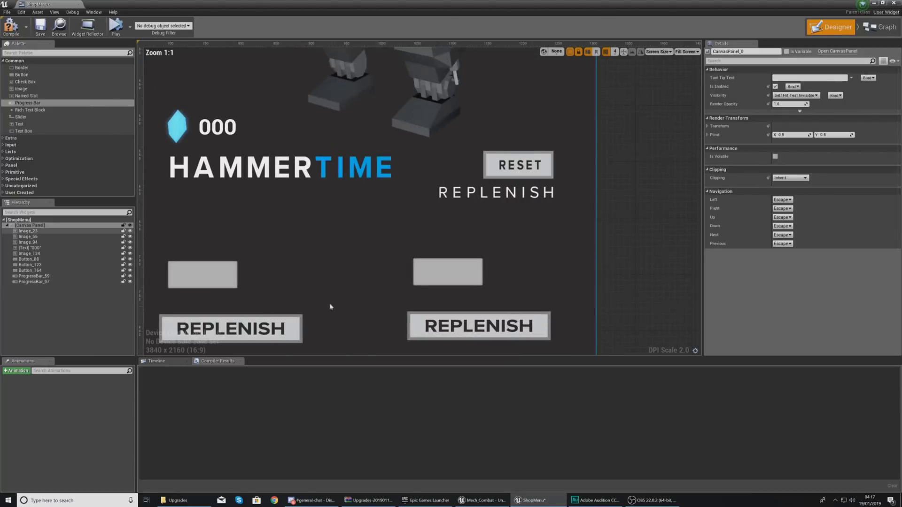
{"action": "right_click_drag", "start_coordinate": [329, 305], "coordinate": [399, 266]}
{"action": "left_click_drag", "start_coordinate": [271, 242], "coordinate": [381, 254]}
{"action": "left_click_drag", "start_coordinate": [500, 238], "coordinate": [624, 260]}
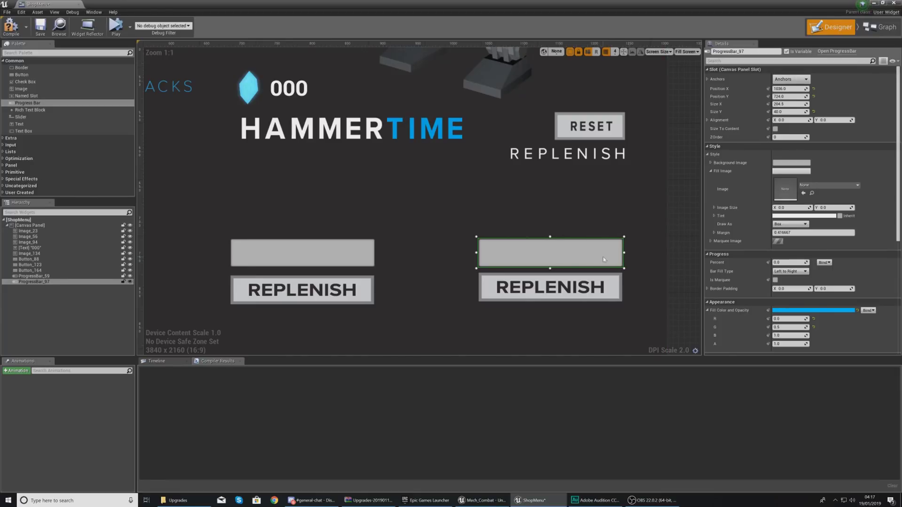
- Show the left progress bar's Background Image settings and browse the available images
{"action": "left_click", "coordinate": [337, 253]}
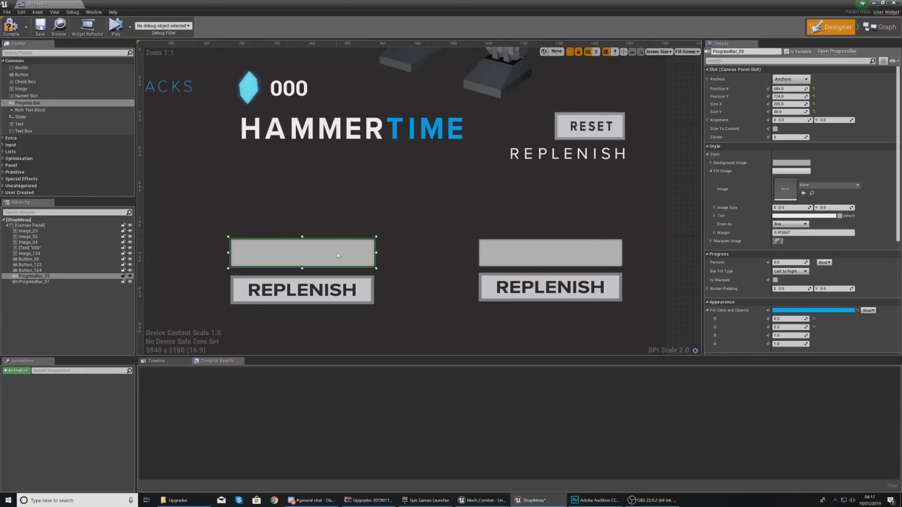
{"action": "left_click", "coordinate": [710, 162]}
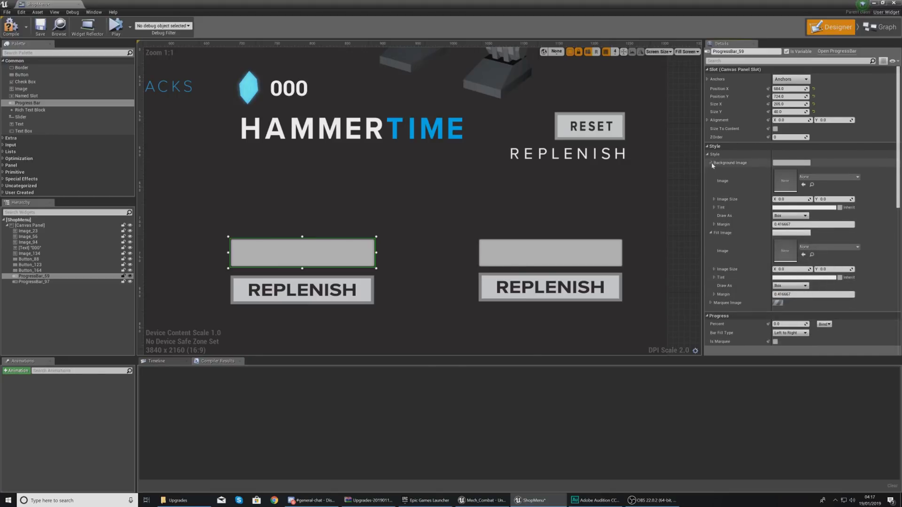
{"action": "left_click", "coordinate": [828, 177]}
- Move the widget editor aside and examine the HealthBar, StaminaBar and BarEmpty textures in the UpgradeScreen folder
{"action": "left_click_drag", "start_coordinate": [562, 6], "coordinate": [570, 90]}
{"action": "left_click", "coordinate": [58, 394]}
{"action": "left_click", "coordinate": [58, 393]}
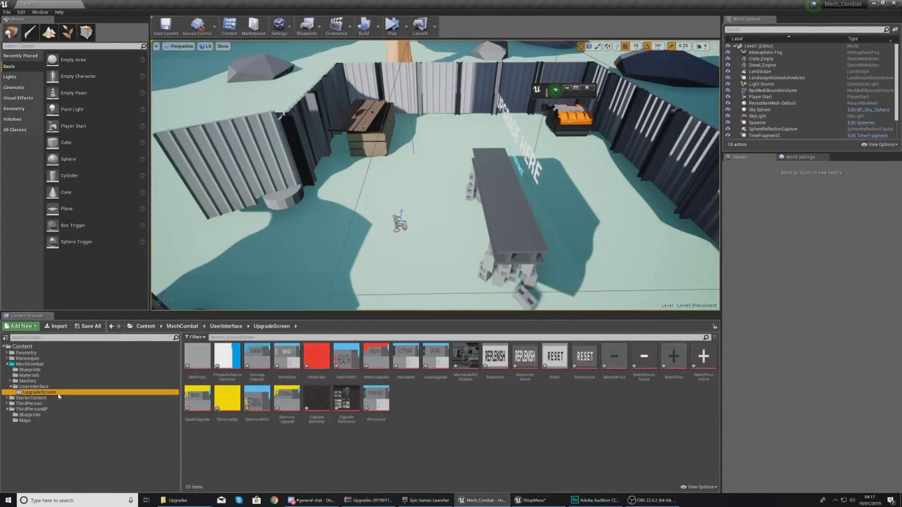
{"action": "left_click", "coordinate": [316, 360]}
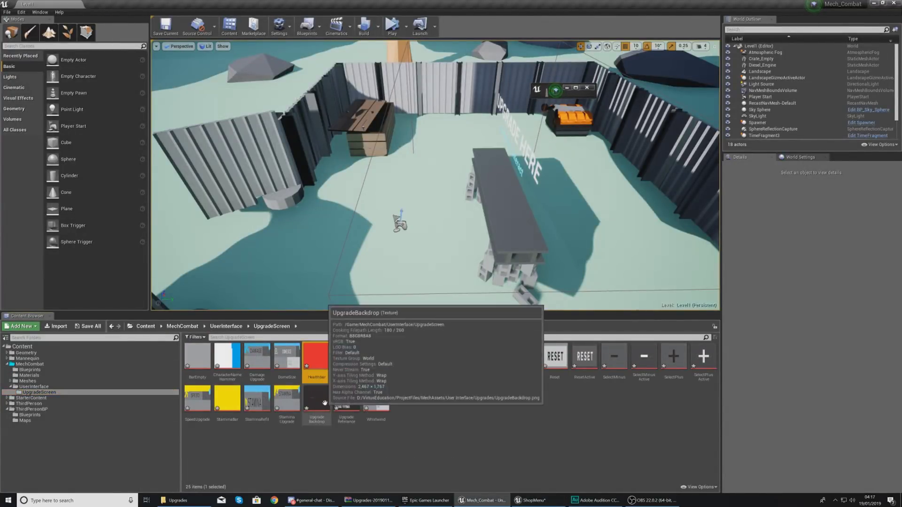
{"action": "left_click", "coordinate": [224, 398]}
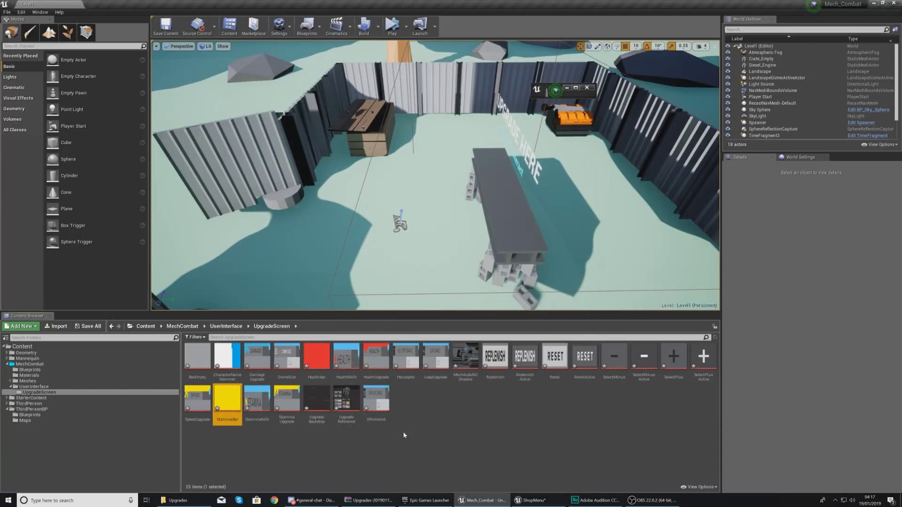
{"action": "left_click", "coordinate": [197, 358]}
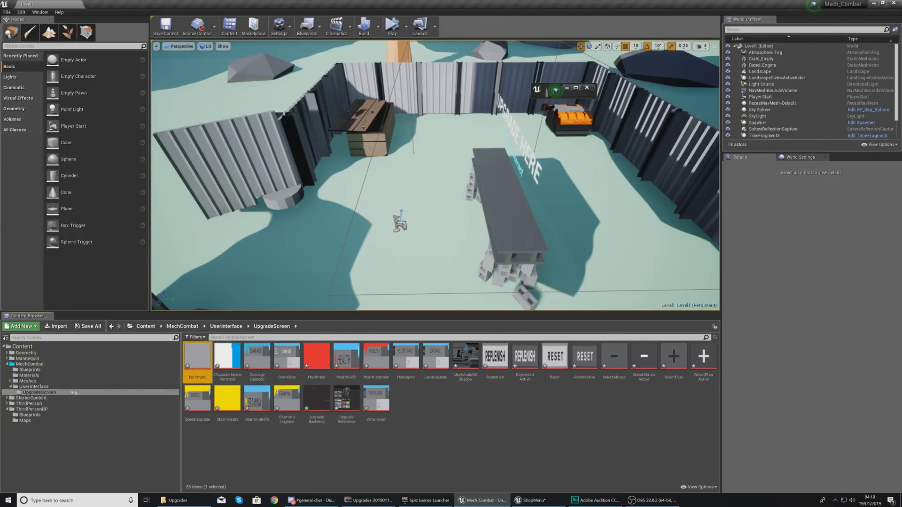
- Return to the ThirdPersonBP Blueprints folder and bring the ShopMenu widget back up
{"action": "left_click", "coordinate": [34, 386]}
{"action": "double_click", "coordinate": [202, 366]}
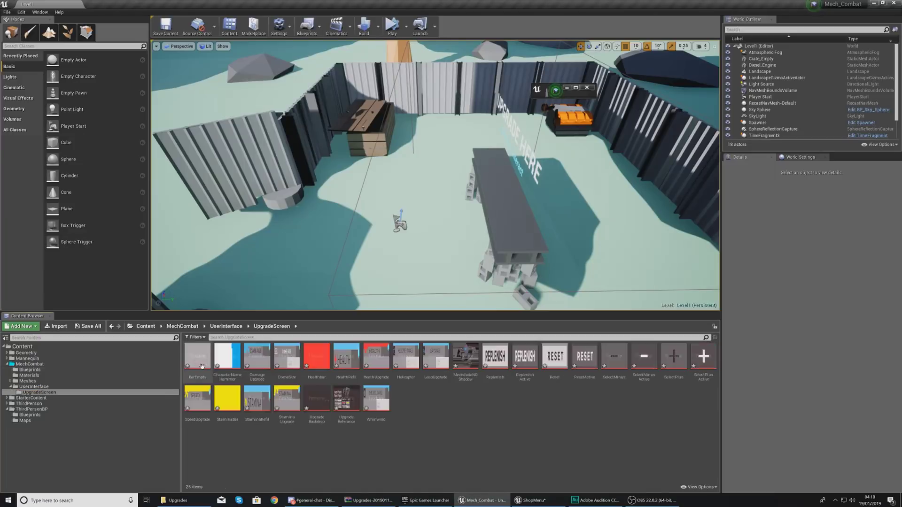
{"action": "left_click", "coordinate": [35, 382]}
{"action": "left_click", "coordinate": [31, 409]}
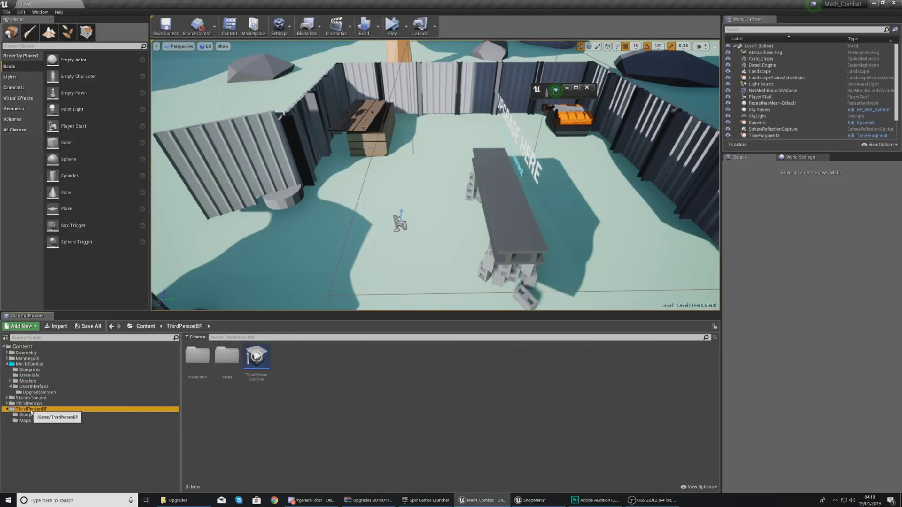
{"action": "left_click", "coordinate": [29, 415]}
{"action": "left_click", "coordinate": [206, 370]}
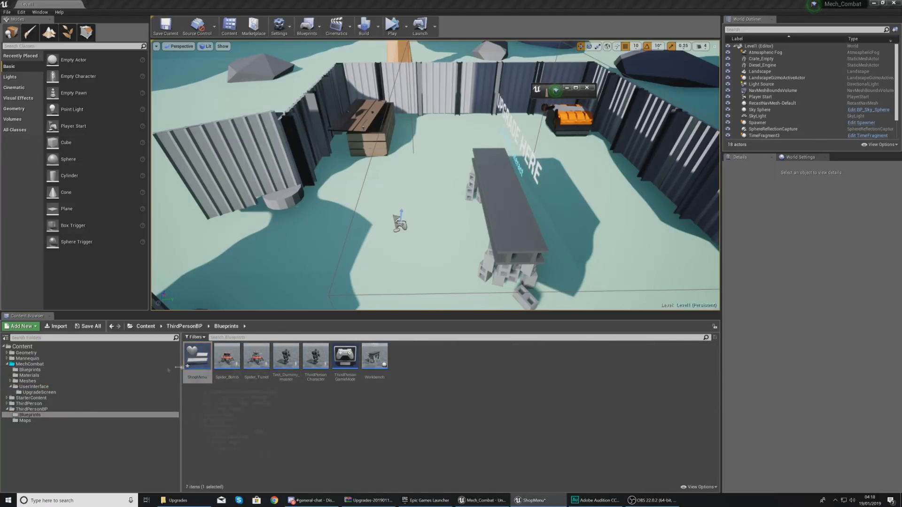
- Maximize the widget editor and give the left progress bar the BarEmpty background image with a margin of 0
{"action": "left_click", "coordinate": [576, 88]}
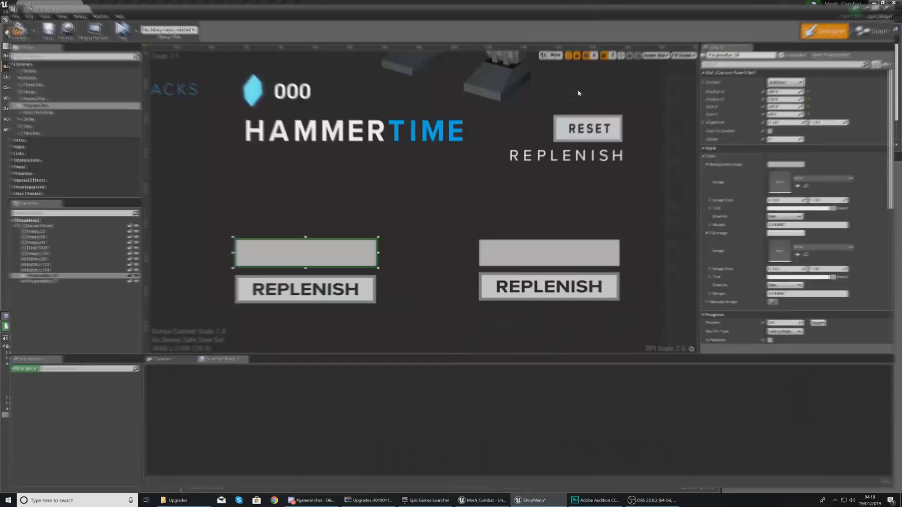
{"action": "left_click", "coordinate": [817, 176]}
{"action": "type", "text": "bar"}
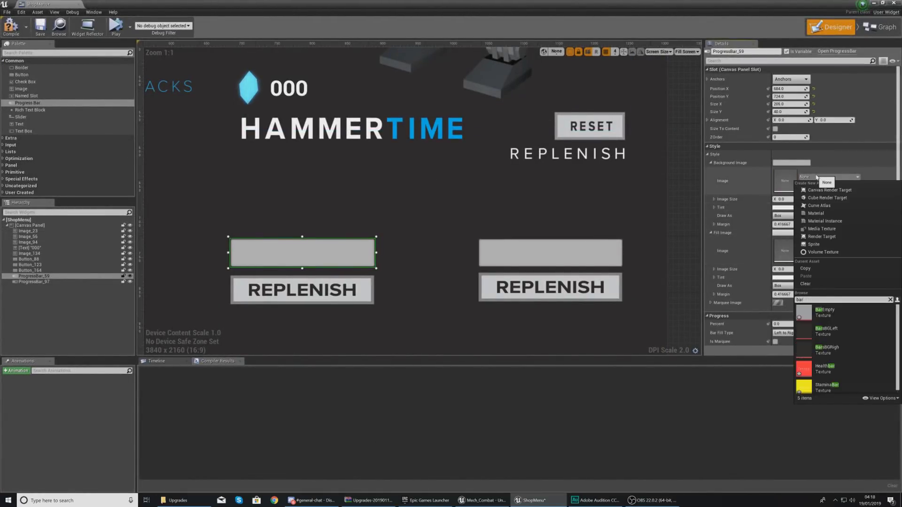
{"action": "left_click", "coordinate": [827, 313]}
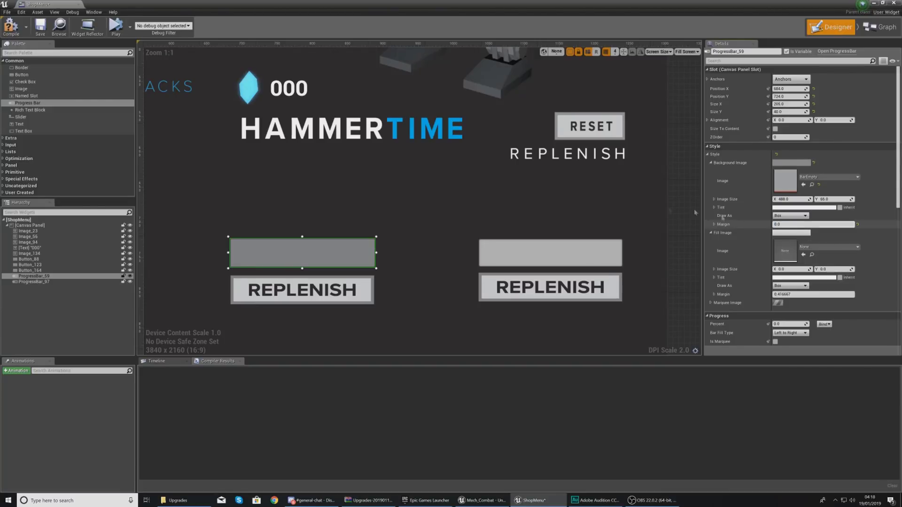
- Set the right progress bar's background image to BarEmpty with a margin of 0
{"action": "left_click", "coordinate": [544, 247]}
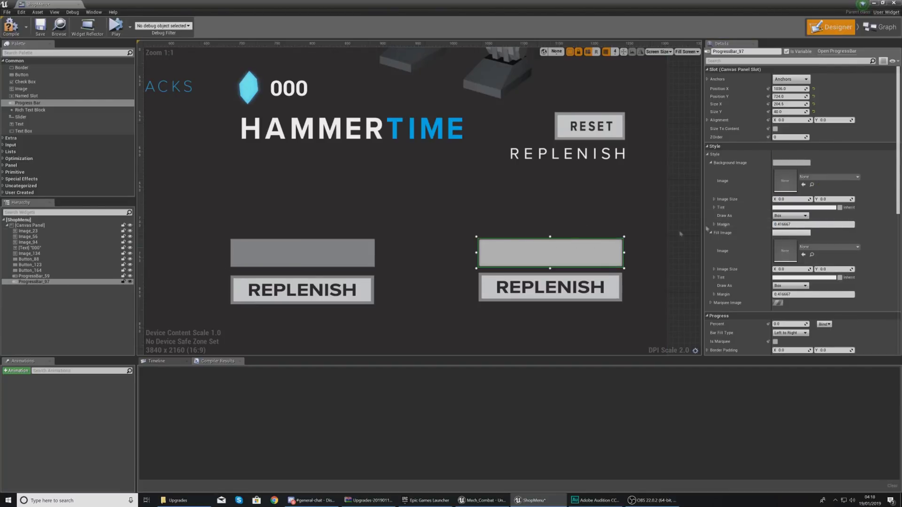
{"action": "left_click", "coordinate": [804, 179]}
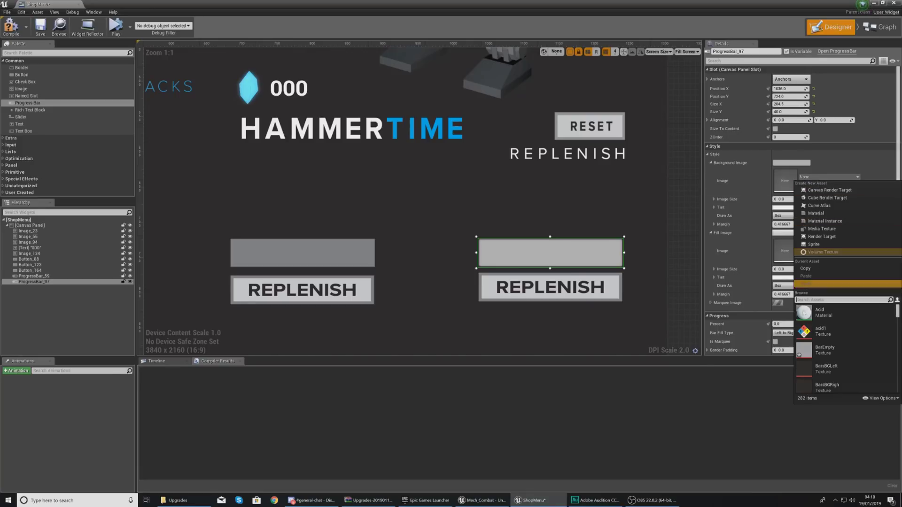
{"action": "left_click", "coordinate": [823, 350]}
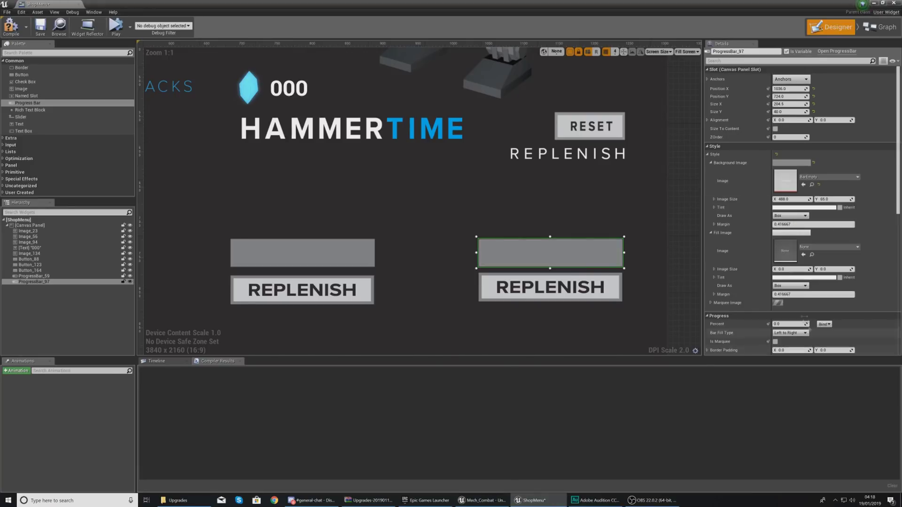
{"action": "left_click", "coordinate": [798, 224]}
{"action": "type", "text": "0"}
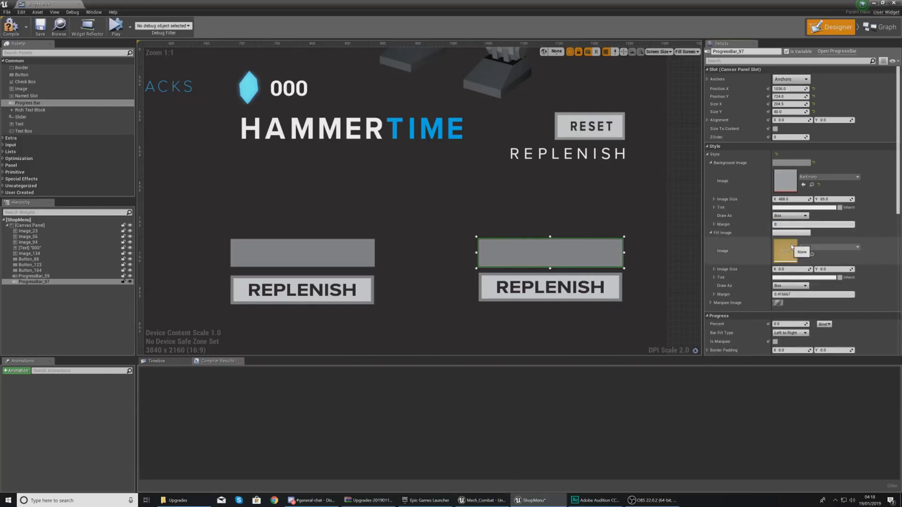
- Set the left progress bar's fill image to the HealthBar texture with a margin of 0
{"action": "left_click", "coordinate": [288, 255]}
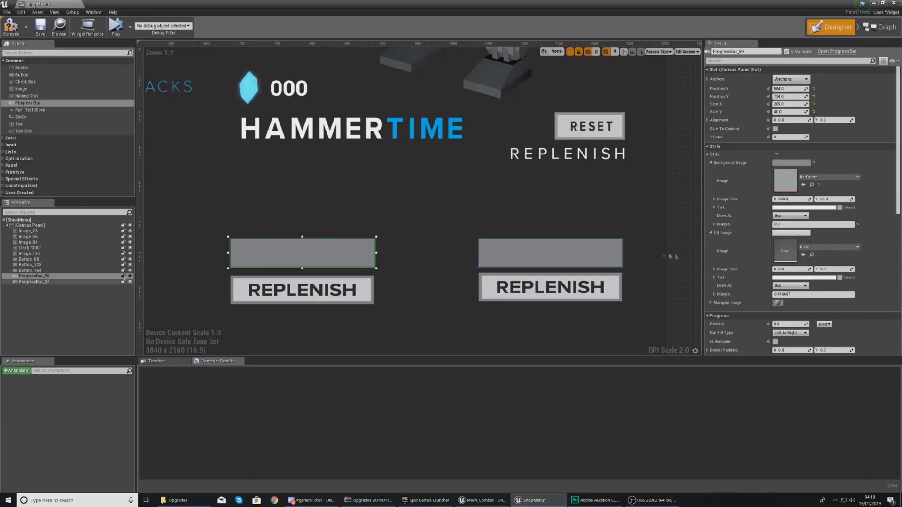
{"action": "left_click", "coordinate": [811, 249]}
{"action": "type", "text": "health"}
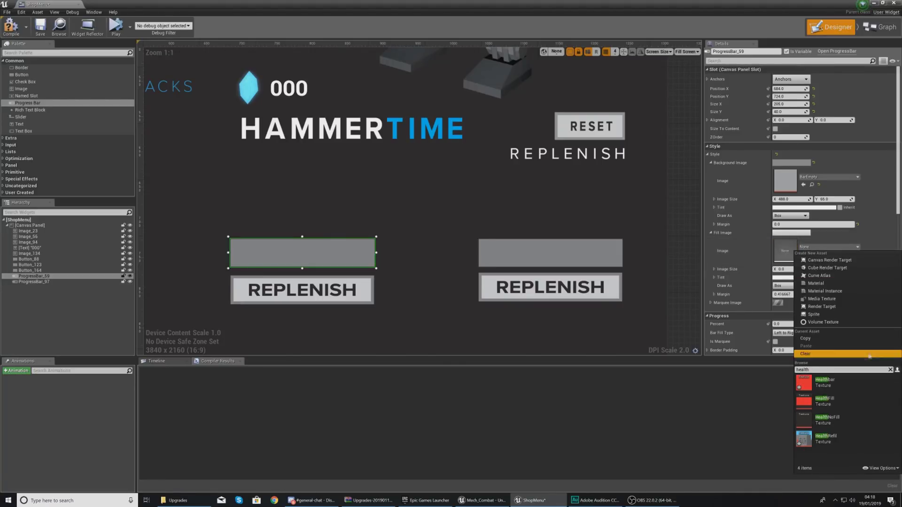
{"action": "left_click", "coordinate": [822, 382]}
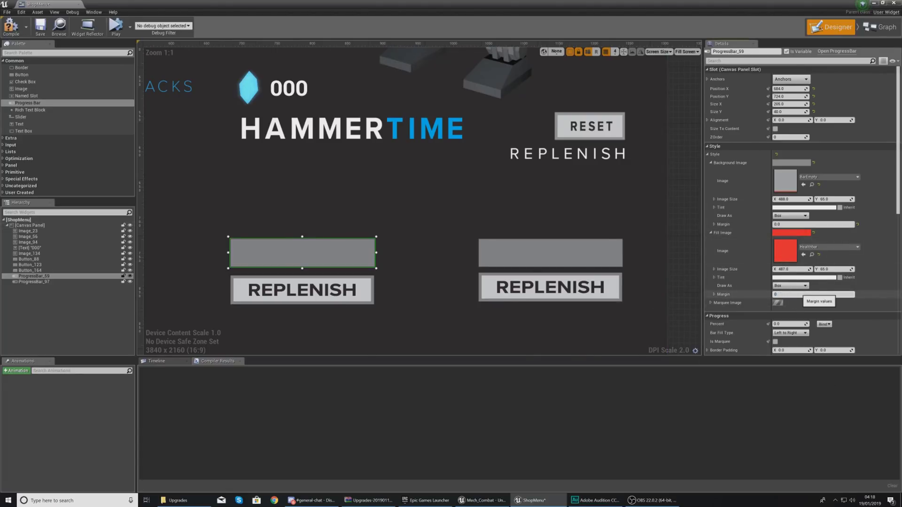
{"action": "scroll", "coordinate": [803, 293], "scroll_direction": "down", "scroll_amount": 2}
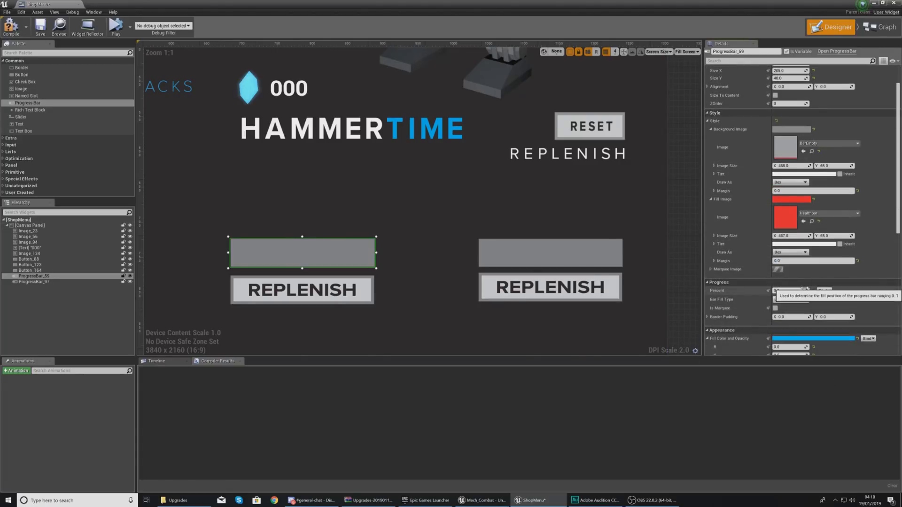
{"action": "scroll", "coordinate": [804, 290], "scroll_direction": "down", "scroll_amount": 2}
- Set the right progress bar's fill image to the StaminaBar texture with a margin of 0
{"action": "left_click", "coordinate": [543, 248]}
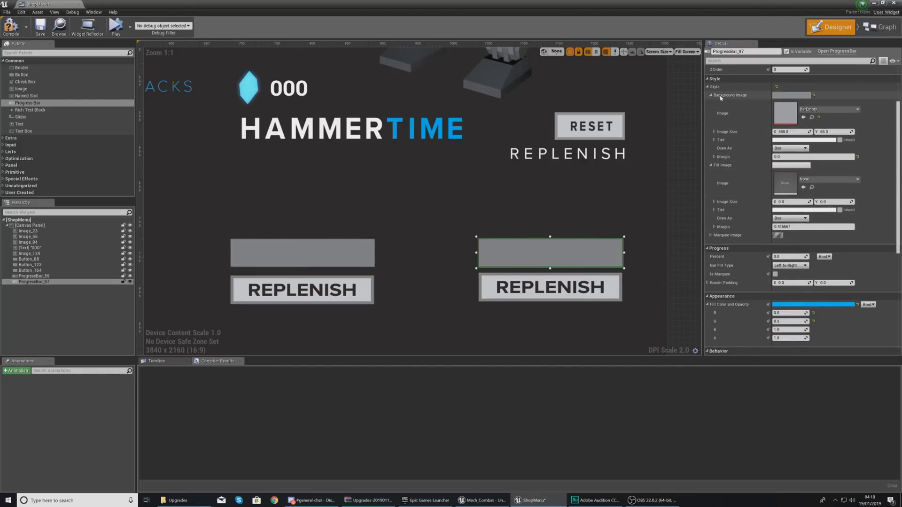
{"action": "scroll", "coordinate": [759, 235], "scroll_direction": "up", "scroll_amount": 1}
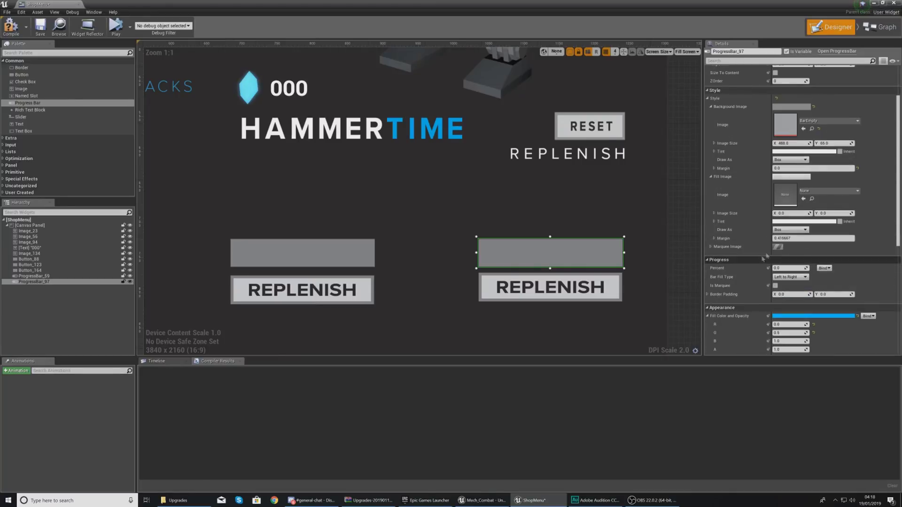
{"action": "left_click", "coordinate": [804, 191]}
{"action": "type", "text": "sta"}
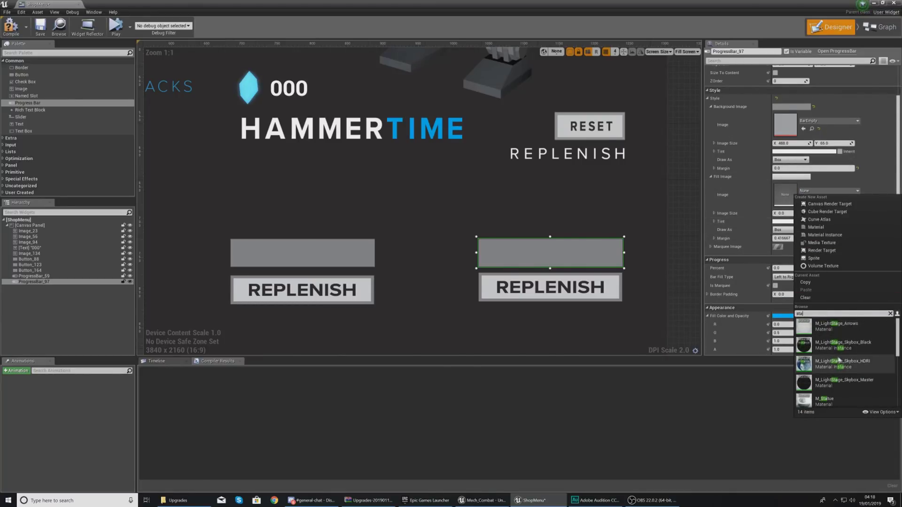
{"action": "type", "text": "mina"}
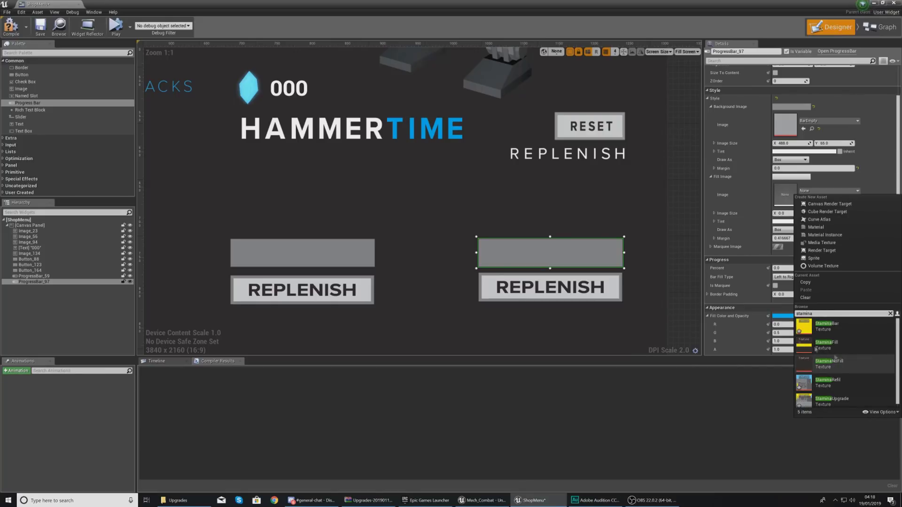
{"action": "left_click", "coordinate": [832, 326]}
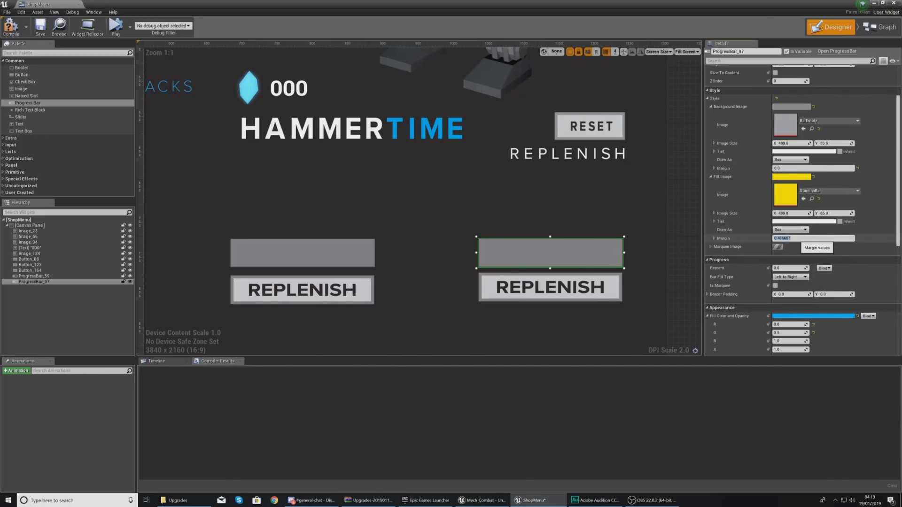
{"action": "key", "text": "Return"}
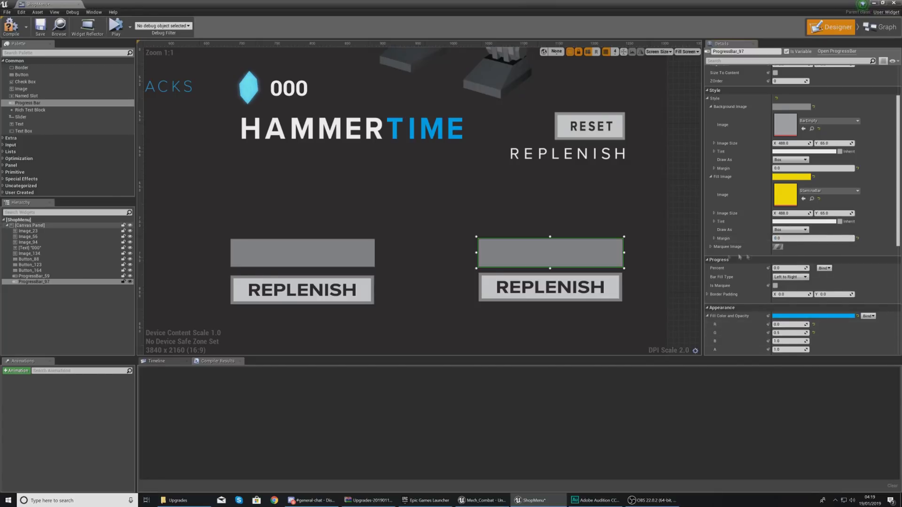
- Fill the right progress bar to about 0.59 percent value and set its fill color's R, G and B to 1
{"action": "scroll", "coordinate": [782, 238], "scroll_direction": "down", "scroll_amount": 4}
{"action": "left_click_drag", "start_coordinate": [789, 178], "coordinate": [817, 178]}
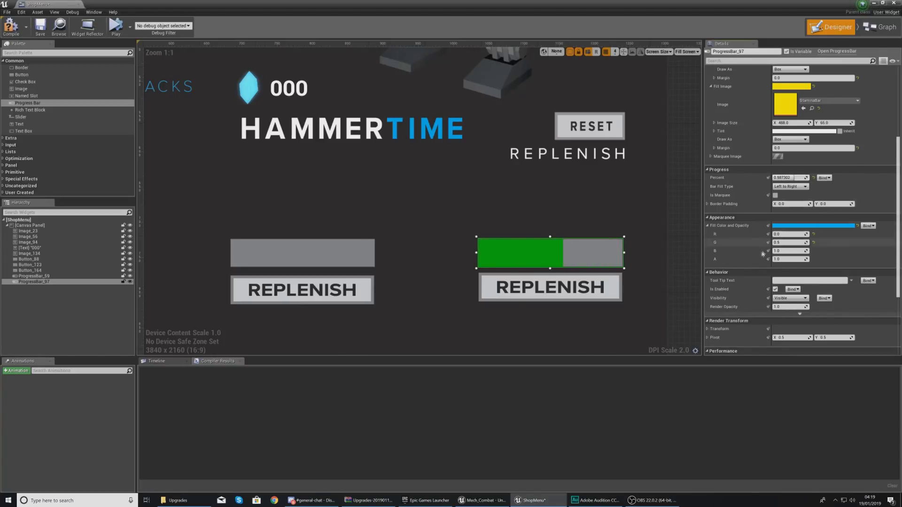
{"action": "left_click", "coordinate": [783, 234]}
{"action": "type", "text": "1"}
{"action": "left_click", "coordinate": [784, 243]}
{"action": "type", "text": "1"}
{"action": "left_click", "coordinate": [782, 251]}
{"action": "type", "text": "1"}
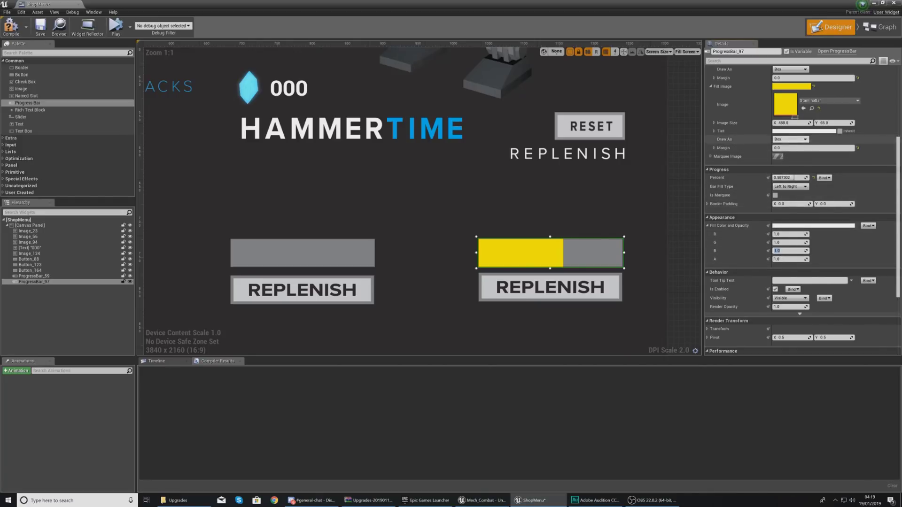
- Raise the right progress bar's percent value so the yellow fill covers about nine tenths of the bar
{"action": "scroll", "coordinate": [796, 174], "scroll_direction": "up", "scroll_amount": 2}
{"action": "scroll", "coordinate": [796, 173], "scroll_direction": "up", "scroll_amount": 4}
{"action": "mouse_move", "coordinate": [794, 222]}
{"action": "left_mouse_down"}
{"action": "mouse_move", "coordinate": [774, 222]}
{"action": "mouse_move", "coordinate": [808, 222]}
{"action": "mouse_move", "coordinate": [774, 222]}
{"action": "mouse_move", "coordinate": [806, 222]}
{"action": "left_mouse_up"}
{"action": "left_click", "coordinate": [579, 207]}
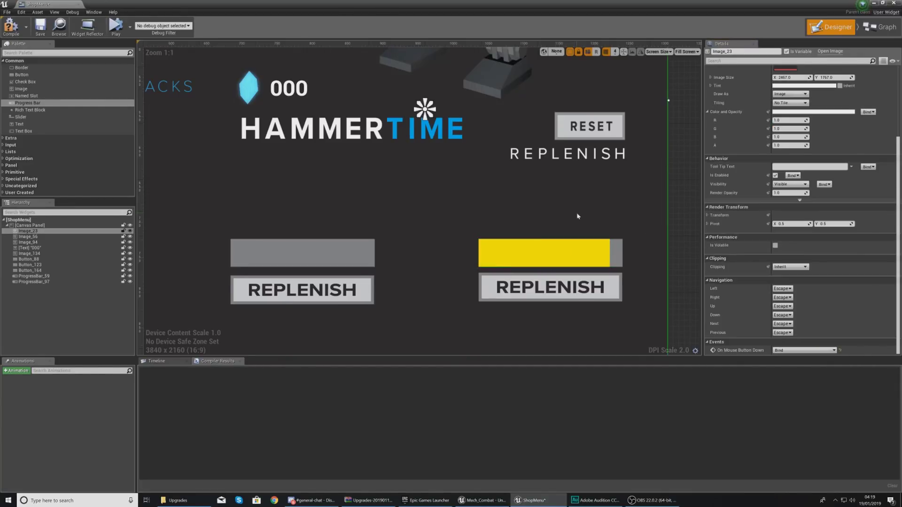
- Set the left progress bar's fill color R, G and B to 1 and fill it to about three quarters
{"action": "left_click", "coordinate": [367, 255]}
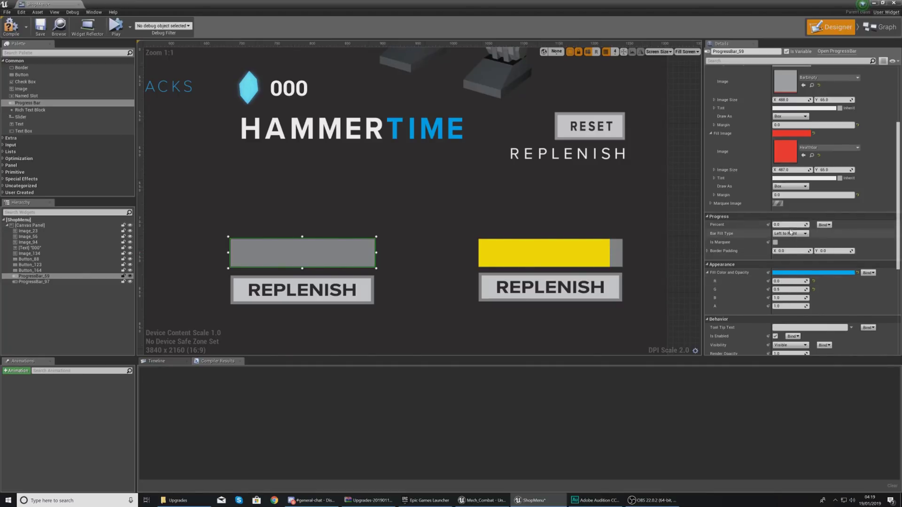
{"action": "mouse_move", "coordinate": [790, 225]}
{"action": "left_mouse_down"}
{"action": "mouse_move", "coordinate": [799, 225]}
{"action": "mouse_move", "coordinate": [790, 224]}
{"action": "left_mouse_up"}
{"action": "left_click", "coordinate": [784, 281]}
{"action": "type", "text": "1"}
{"action": "left_click", "coordinate": [785, 289]}
{"action": "type", "text": "1"}
{"action": "left_click", "coordinate": [787, 297]}
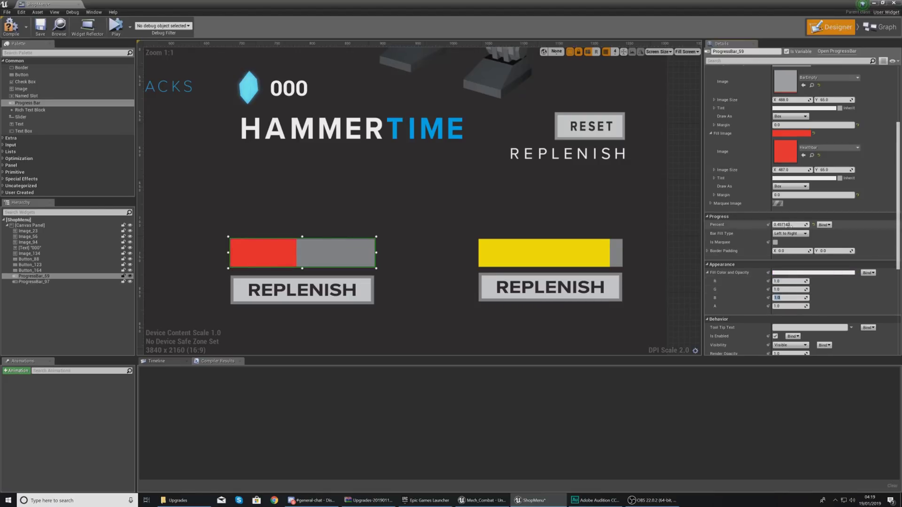
{"action": "mouse_move", "coordinate": [791, 225]}
{"action": "left_mouse_down"}
{"action": "mouse_move", "coordinate": [804, 224]}
{"action": "mouse_move", "coordinate": [775, 225]}
{"action": "mouse_move", "coordinate": [803, 225]}
{"action": "mouse_move", "coordinate": [792, 225]}
{"action": "left_mouse_up"}
{"action": "left_click", "coordinate": [577, 224]}
- Review the whole menu layout, compare it with the UpgradeReference image, and move the windows aside to reach the level editor
{"action": "scroll", "coordinate": [577, 224], "scroll_direction": "down", "scroll_amount": 10}
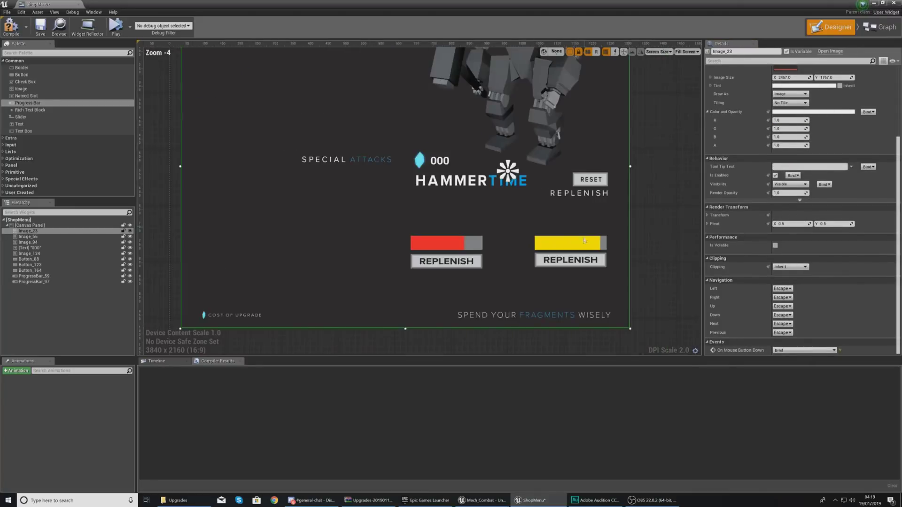
{"action": "left_click", "coordinate": [675, 214]}
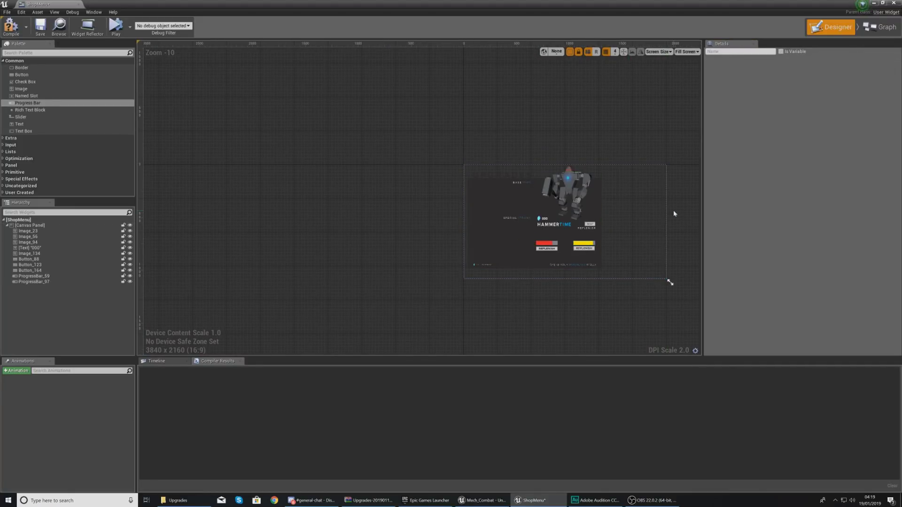
{"action": "scroll", "coordinate": [664, 219], "scroll_direction": "up", "scroll_amount": 3}
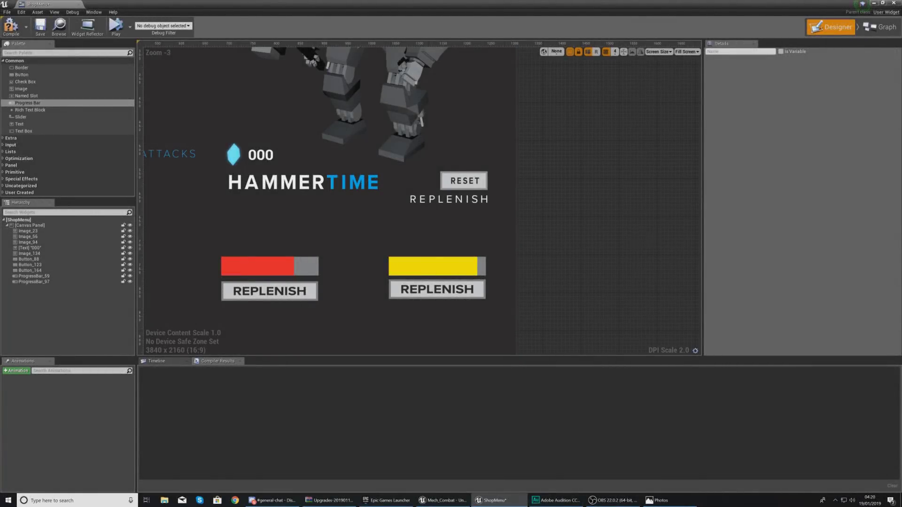
{"action": "left_click_drag", "start_coordinate": [0, 150], "coordinate": [236, 3]}
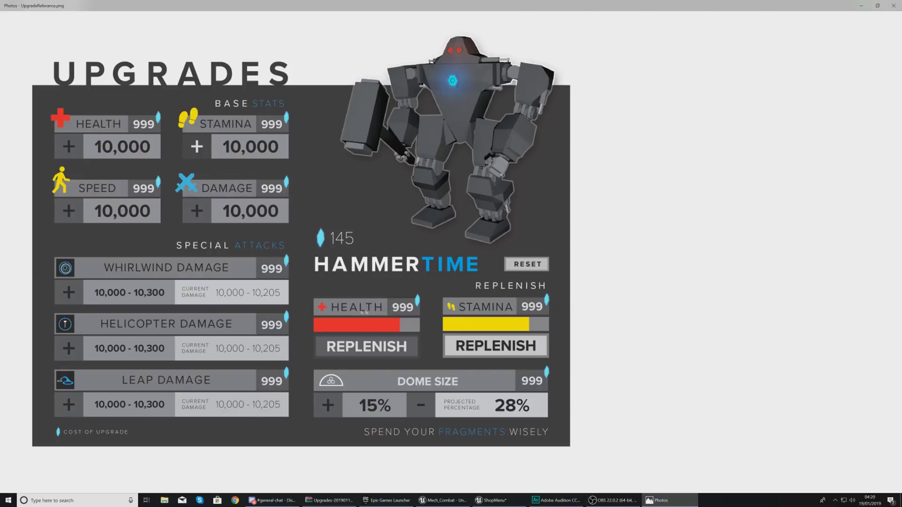
{"action": "left_click_drag", "start_coordinate": [481, 4], "coordinate": [0, 9]}
{"action": "left_click_drag", "start_coordinate": [371, 3], "coordinate": [0, 28]}
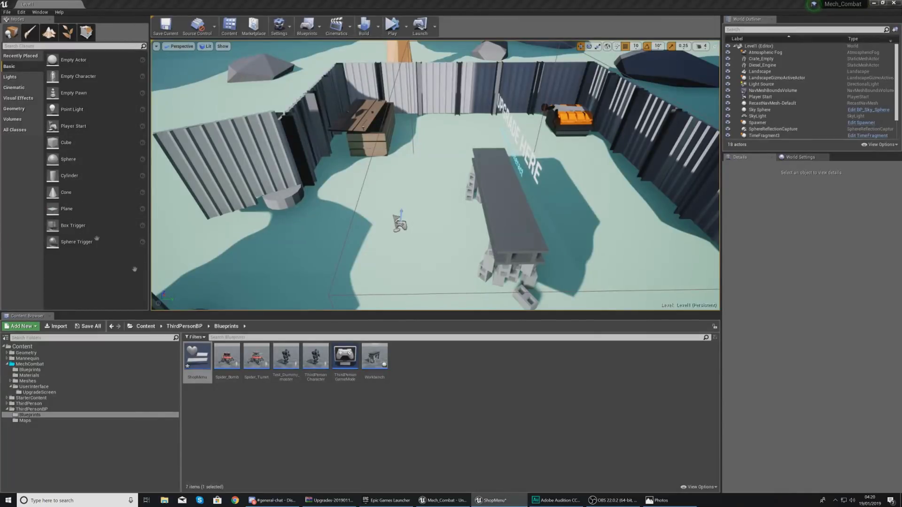
- Examine the HealthRefill texture in the MechCombat UpgradeScreen folder and close it
{"action": "left_click", "coordinate": [30, 369]}
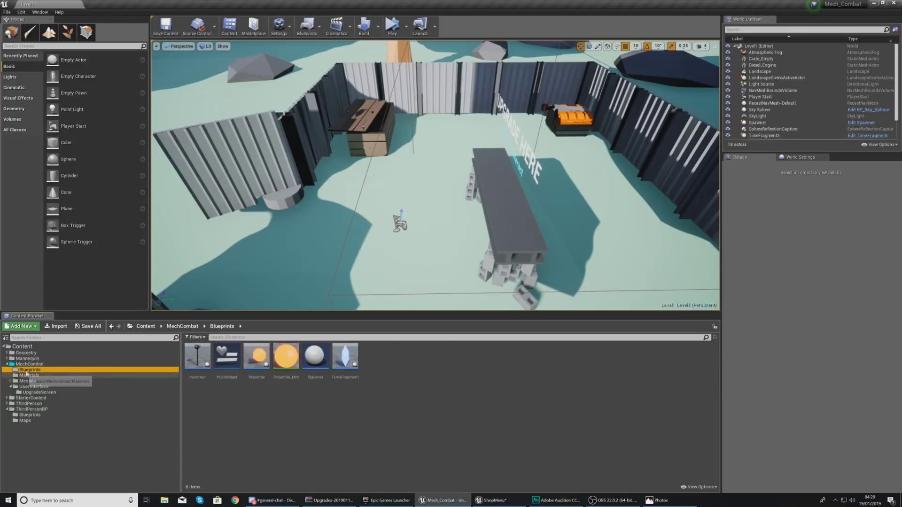
{"action": "left_click", "coordinate": [39, 393]}
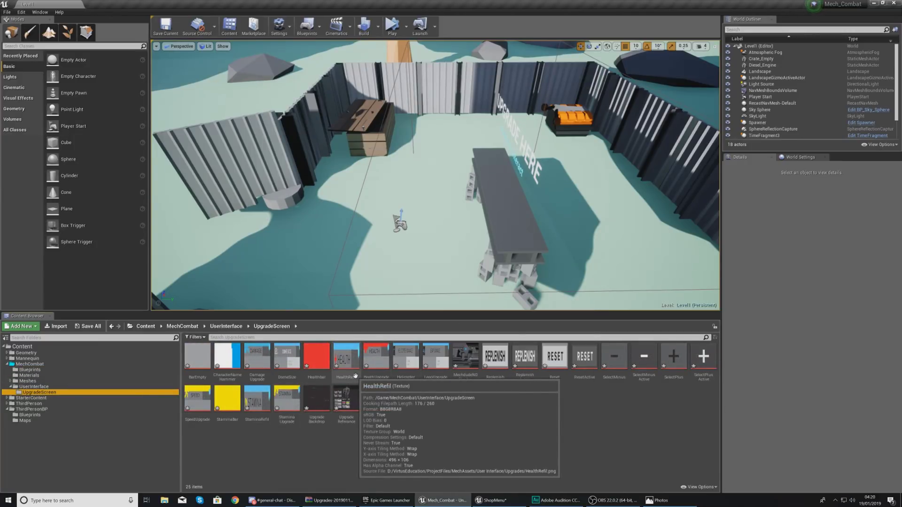
{"action": "double_click", "coordinate": [356, 375]}
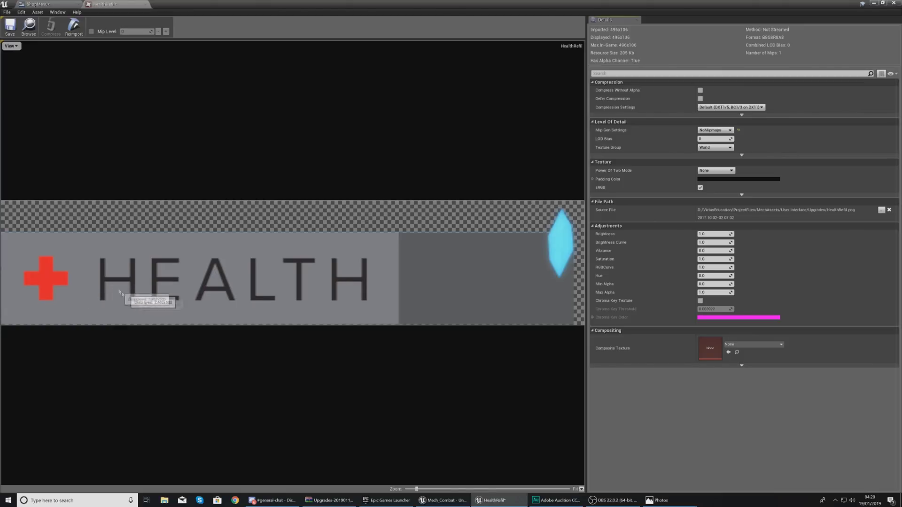
{"action": "left_click", "coordinate": [894, 2]}
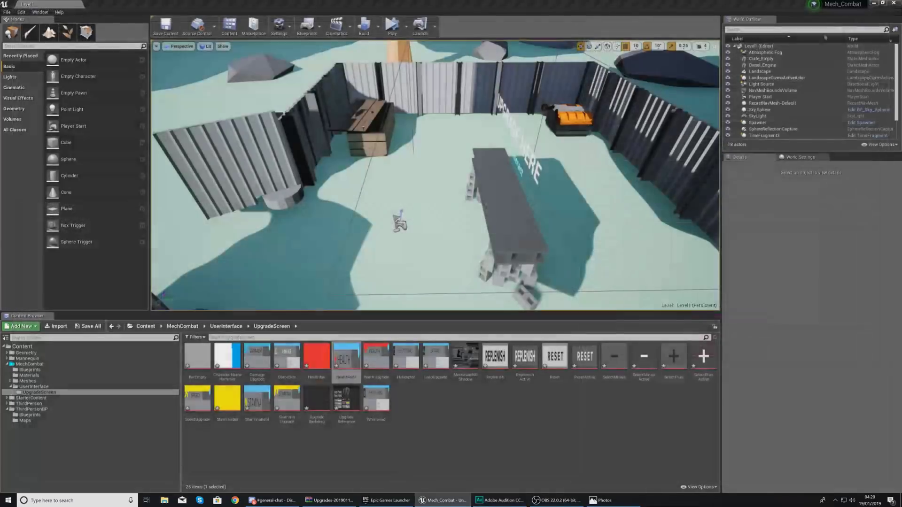
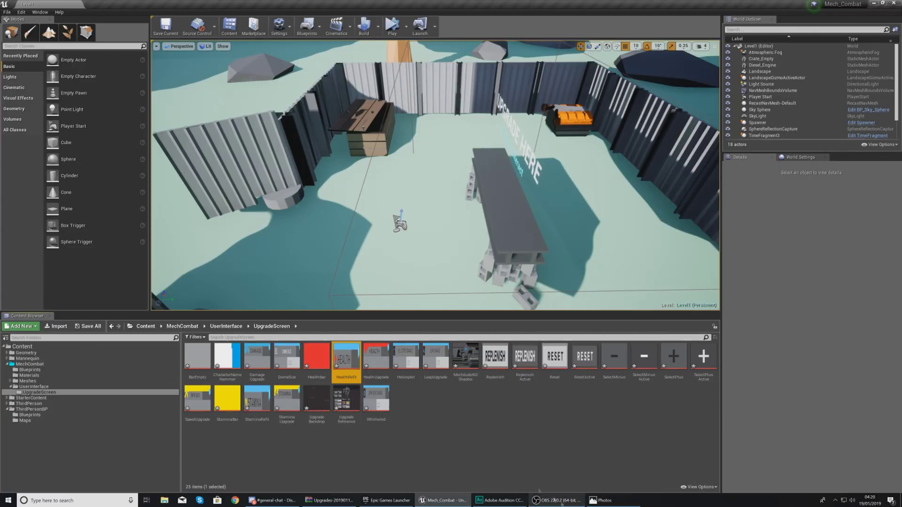
- Reopen the ShopMenu widget from the ThirdPersonBP Blueprints folder and add a 100 by 40 Image above the red health bar
{"action": "left_click", "coordinate": [32, 409]}
{"action": "double_click", "coordinate": [196, 360]}
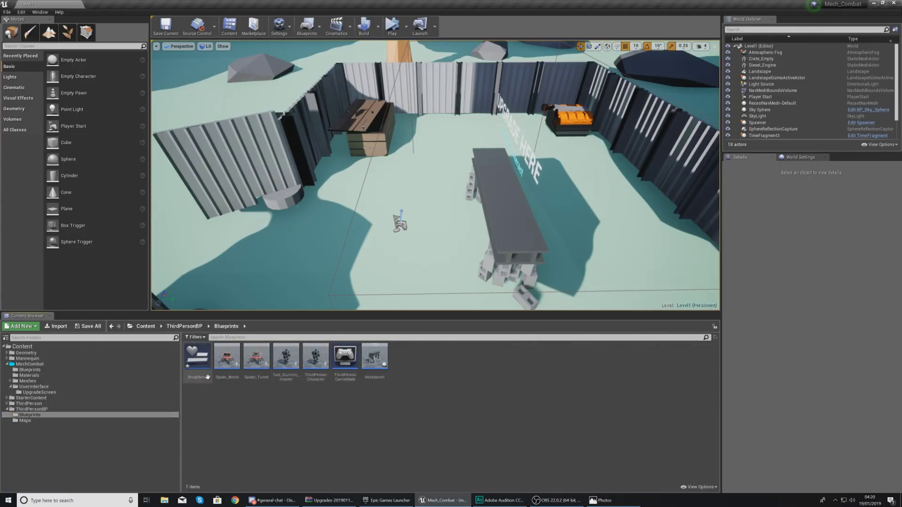
{"action": "double_click", "coordinate": [207, 375]}
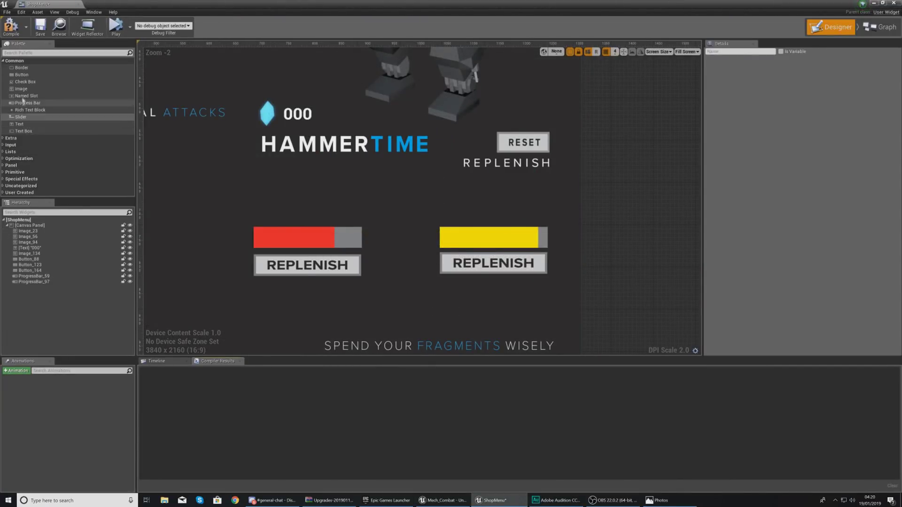
{"action": "left_click_drag", "start_coordinate": [21, 89], "coordinate": [285, 188]}
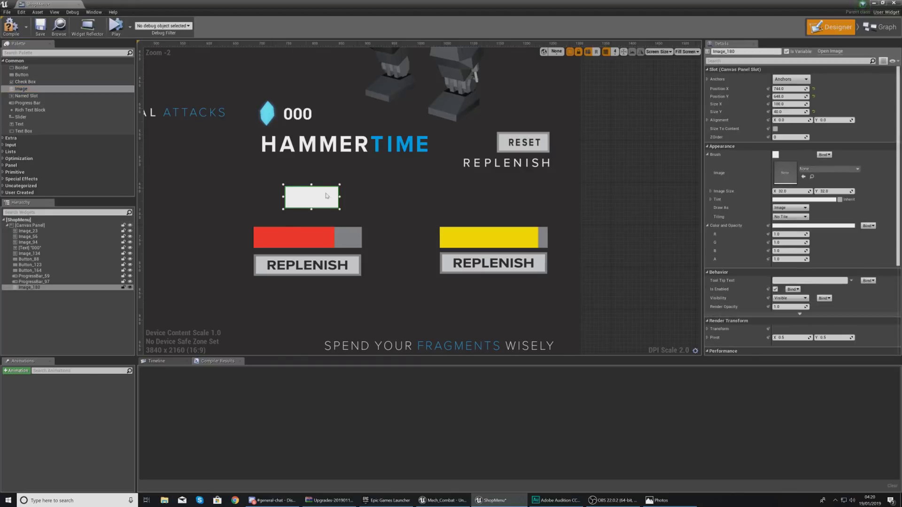
- Add a second Image above the yellow bar and line up the first Image with the red health bar's left edge
{"action": "left_click_drag", "start_coordinate": [21, 89], "coordinate": [449, 194]}
{"action": "left_click_drag", "start_coordinate": [329, 196], "coordinate": [290, 213]}
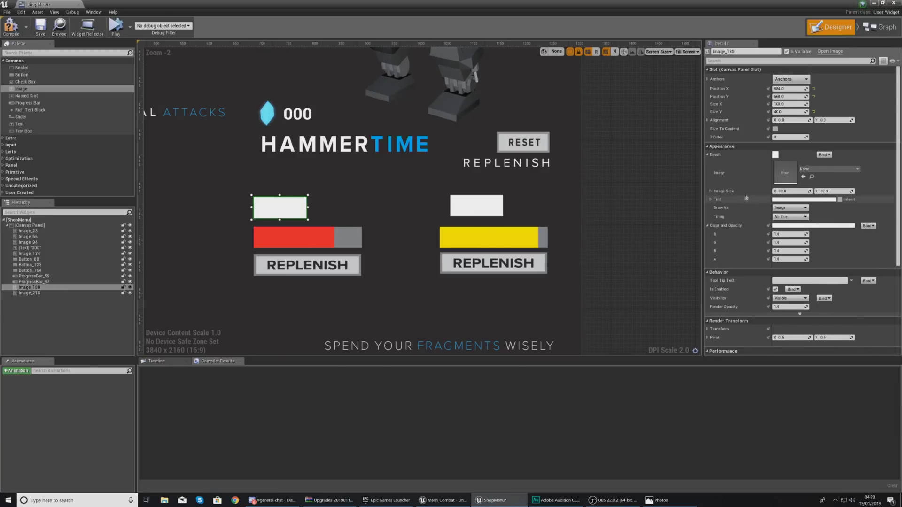
- Check the MechCombat UpgradeScreen folder for the health and stamina refill label textures, and return to the ShopMenu widget
{"action": "left_click", "coordinate": [806, 170]}
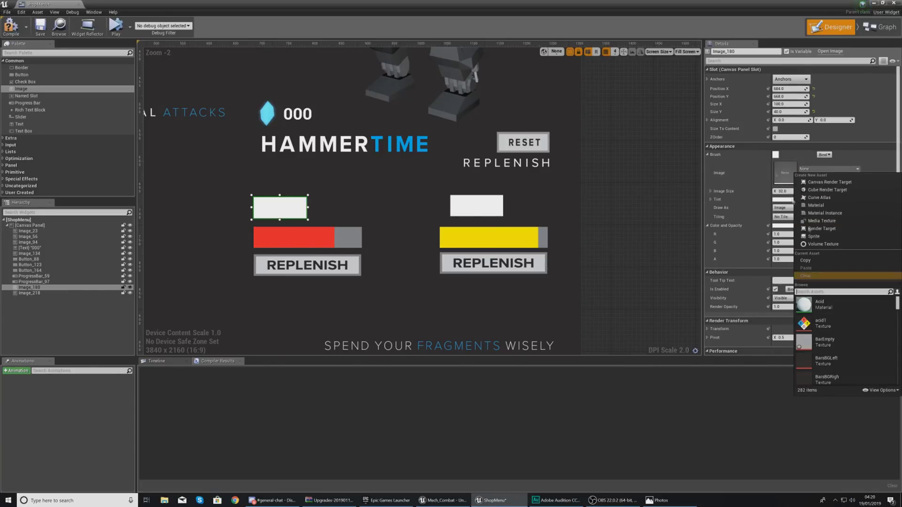
{"action": "left_click", "coordinate": [882, 3]}
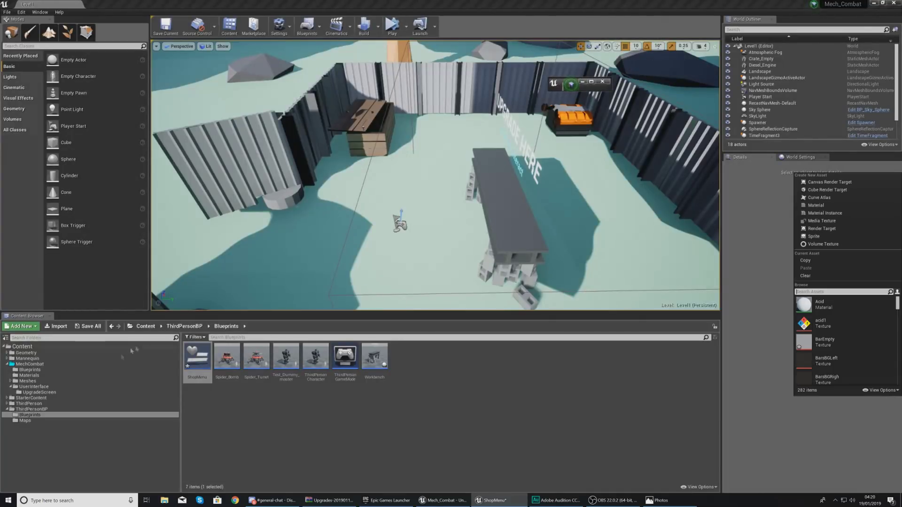
{"action": "left_click", "coordinate": [55, 410]}
{"action": "left_click", "coordinate": [48, 376]}
{"action": "left_click", "coordinate": [40, 387]}
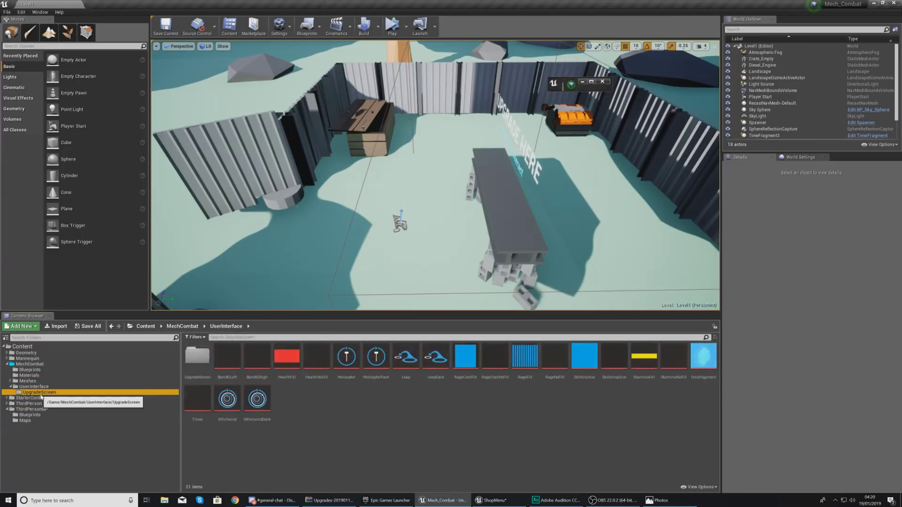
{"action": "left_click", "coordinate": [41, 392]}
{"action": "left_click", "coordinate": [351, 363]}
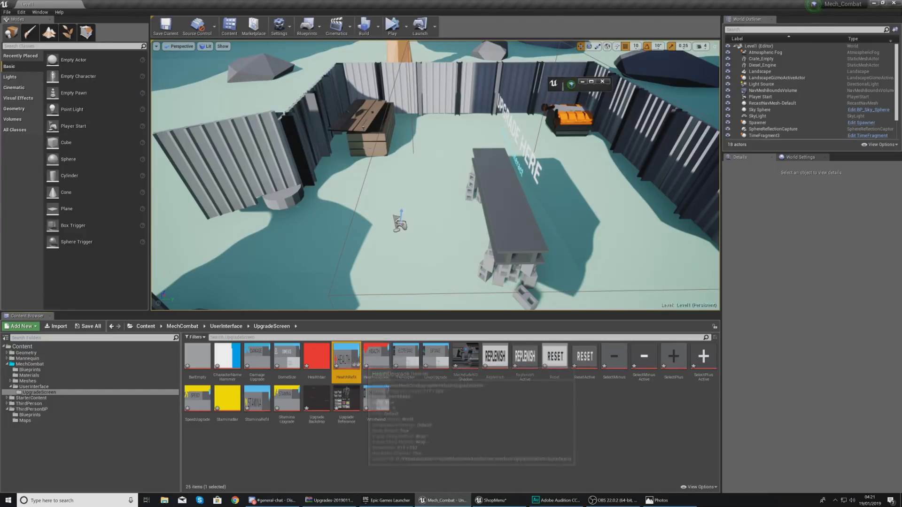
{"action": "left_click", "coordinate": [198, 399]}
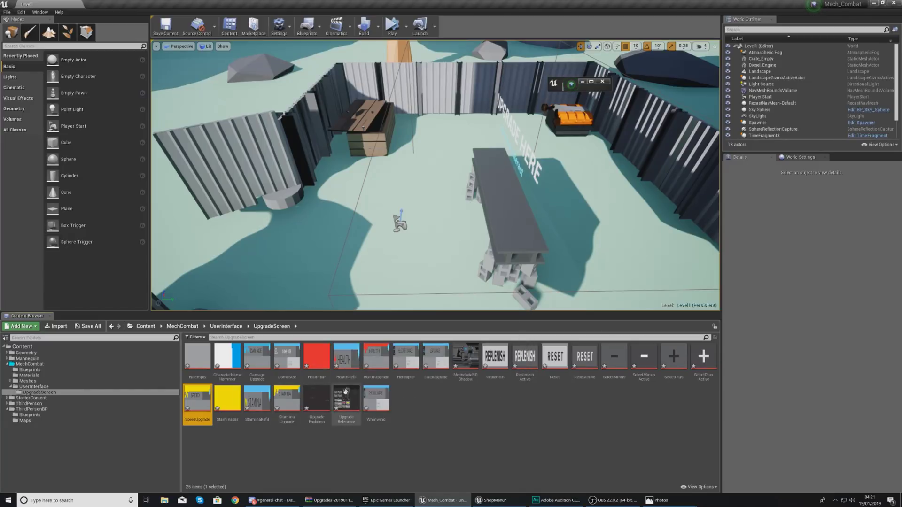
{"action": "left_click", "coordinate": [255, 400]}
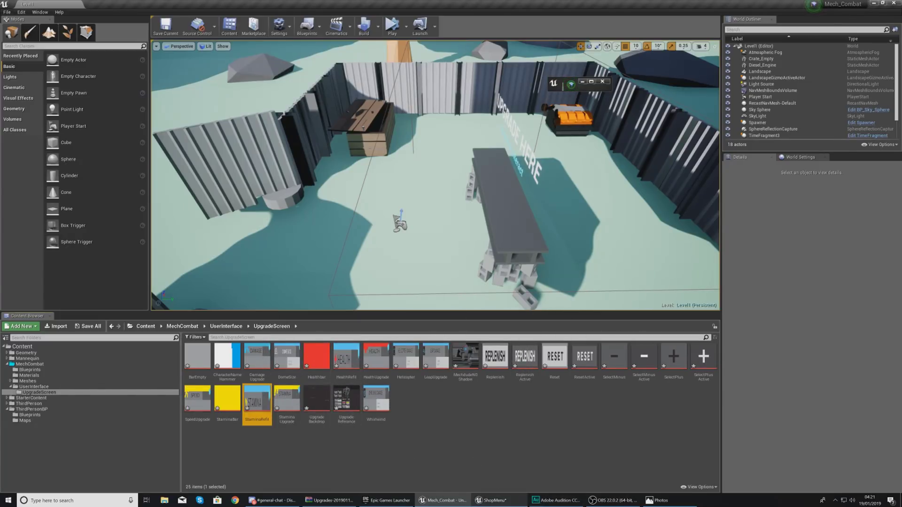
{"action": "left_click", "coordinate": [505, 500]}
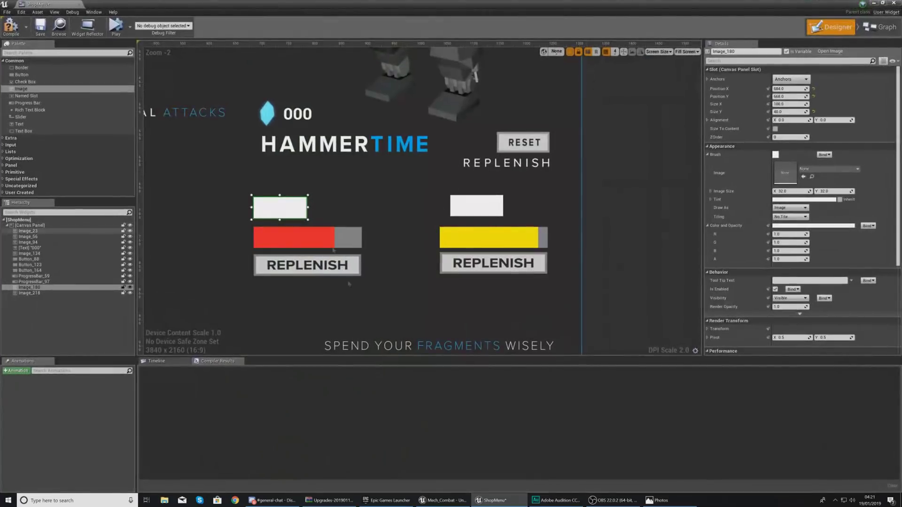
- Assign the HealthRefill texture to the Image above the red bar
{"action": "left_click", "coordinate": [824, 170]}
{"action": "type", "text": "health"}
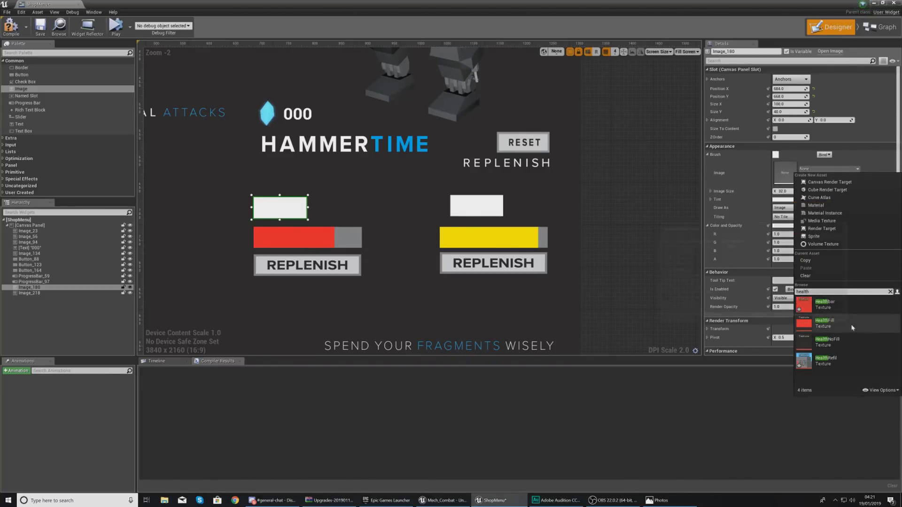
{"action": "left_click", "coordinate": [825, 323]}
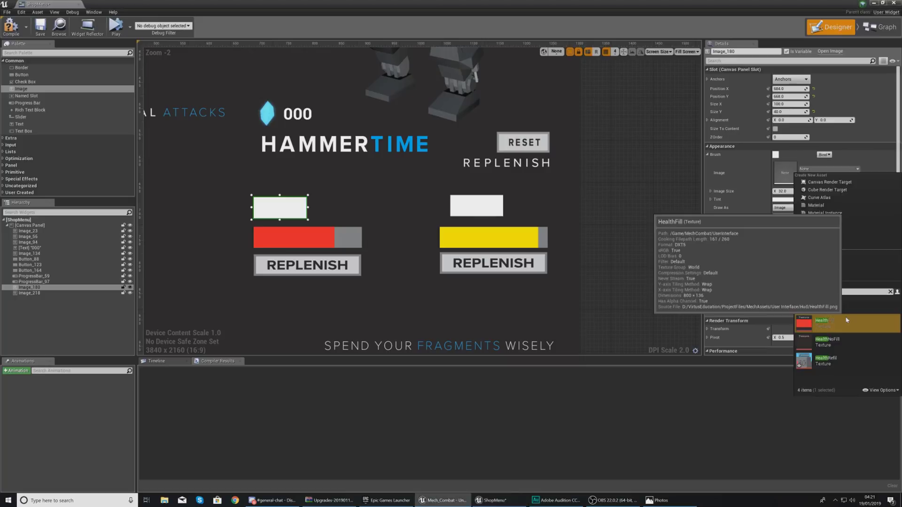
{"action": "left_click", "coordinate": [829, 169]}
{"action": "type", "text": "health"}
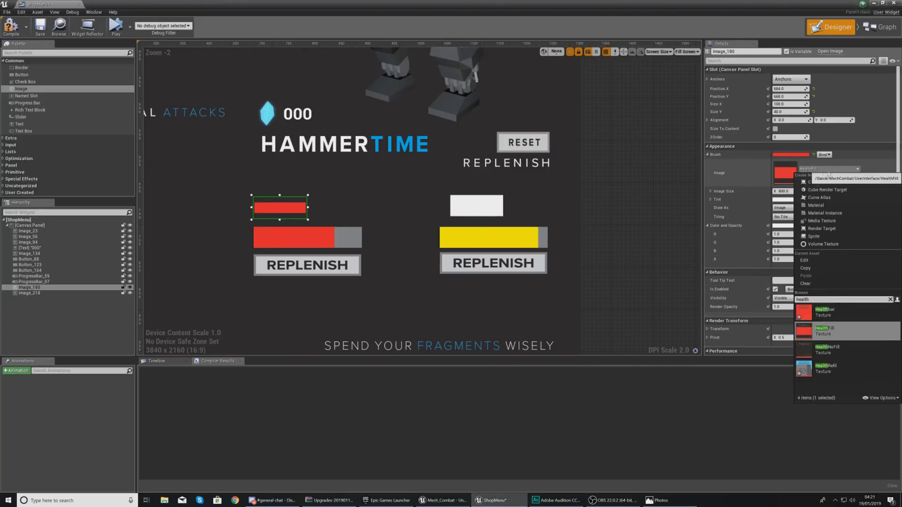
{"action": "left_click", "coordinate": [860, 369]}
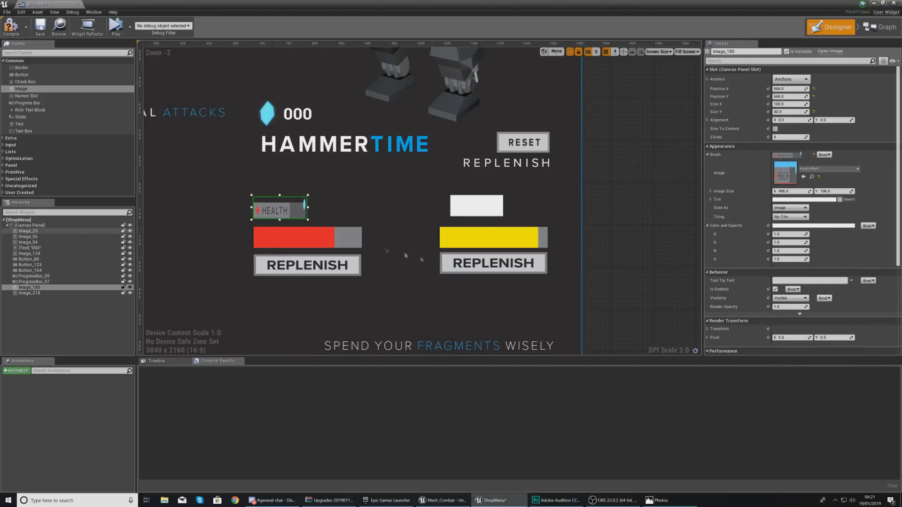
- Resize the health label to about 207 by 41, spanning the width of the red bar beneath it
{"action": "mouse_move", "coordinate": [308, 220]}
{"action": "left_mouse_down"}
{"action": "mouse_move", "coordinate": [373, 225]}
{"action": "mouse_move", "coordinate": [363, 224]}
{"action": "left_mouse_up"}
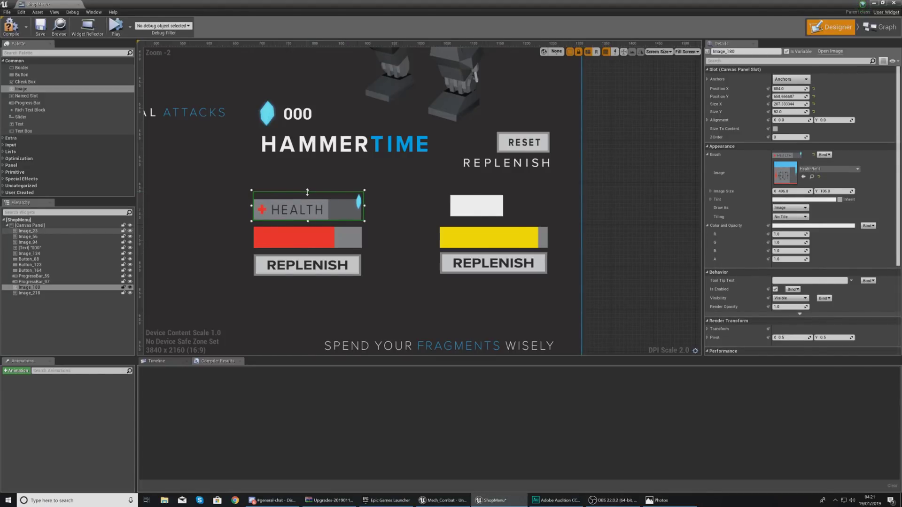
{"action": "left_click_drag", "start_coordinate": [308, 192], "coordinate": [308, 197]}
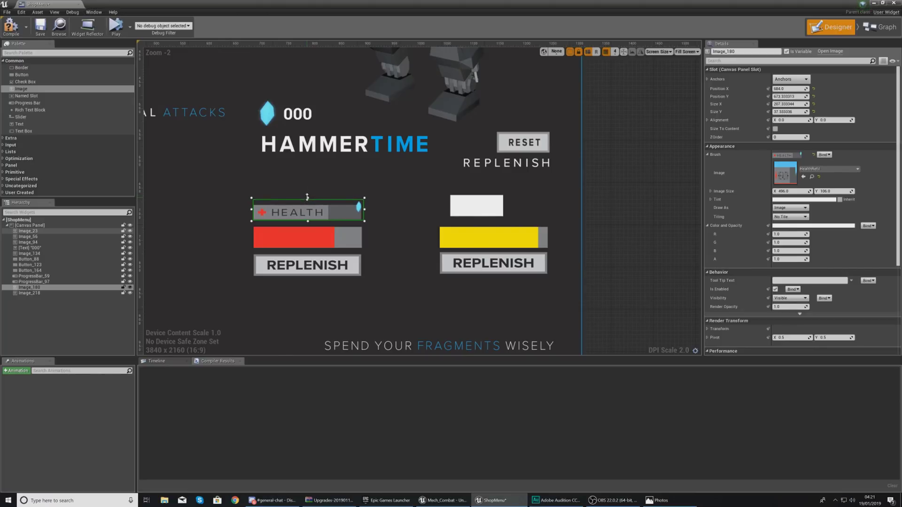
{"action": "left_click", "coordinate": [311, 236]}
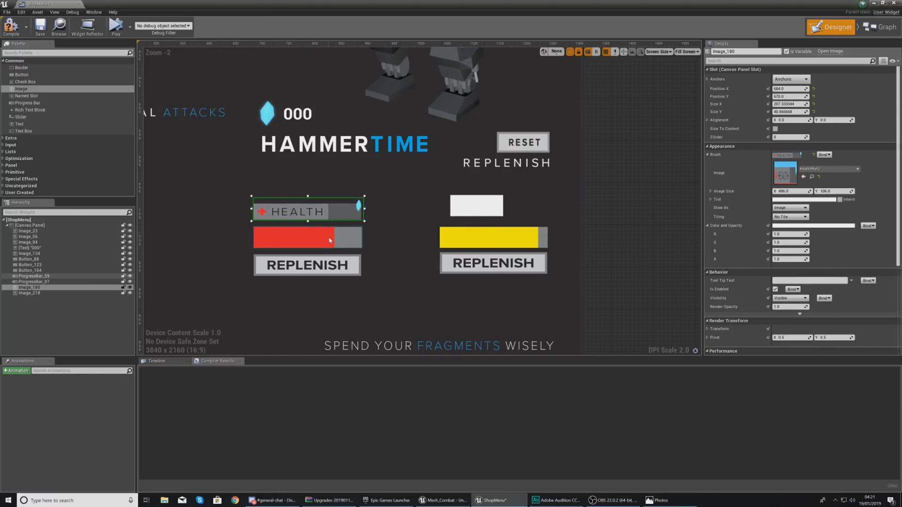
{"action": "left_click", "coordinate": [349, 213]}
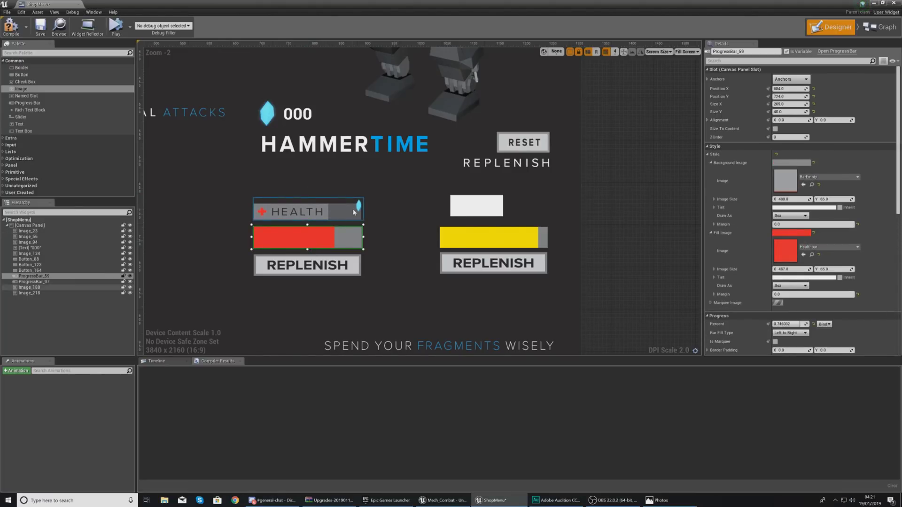
{"action": "left_click", "coordinate": [349, 213]}
{"action": "left_click", "coordinate": [349, 212]}
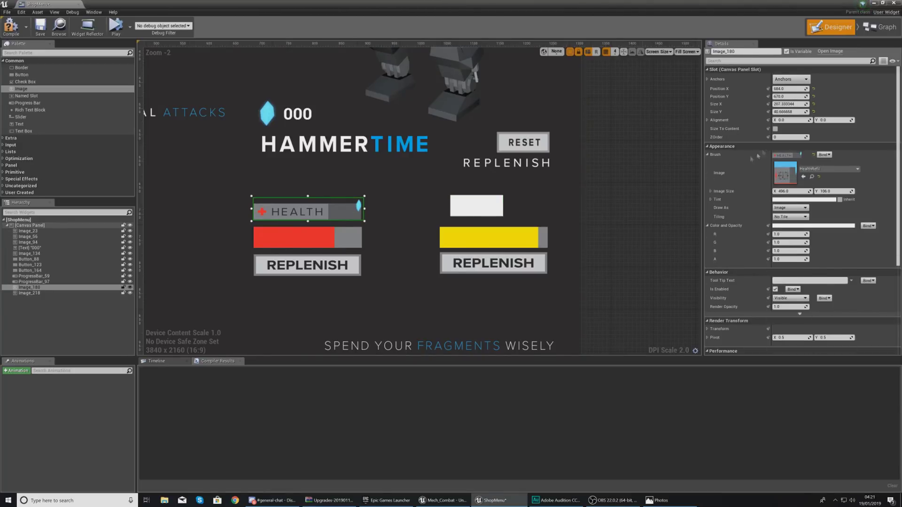
- Anchor the health label, the red progress bar and the yellow progress bar to the centre of the canvas
{"action": "left_click", "coordinate": [791, 79]}
{"action": "left_click", "coordinate": [813, 121]}
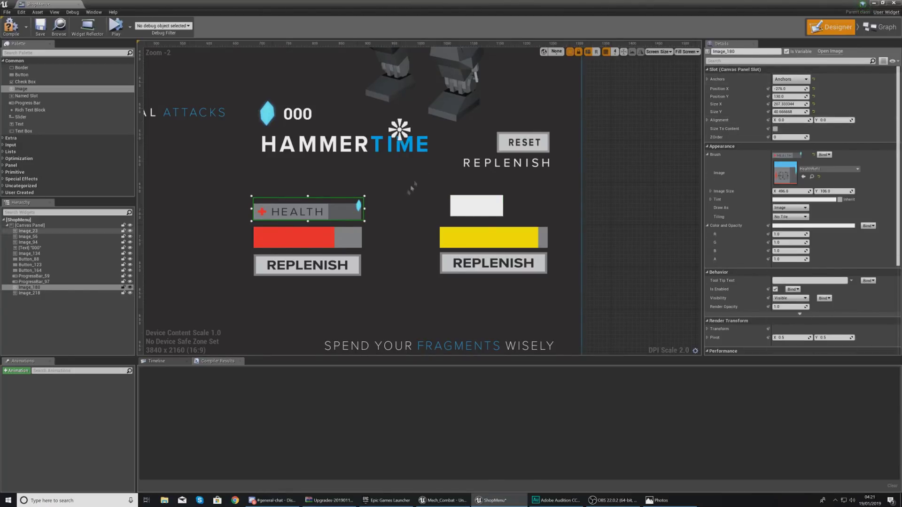
{"action": "left_click", "coordinate": [328, 244]}
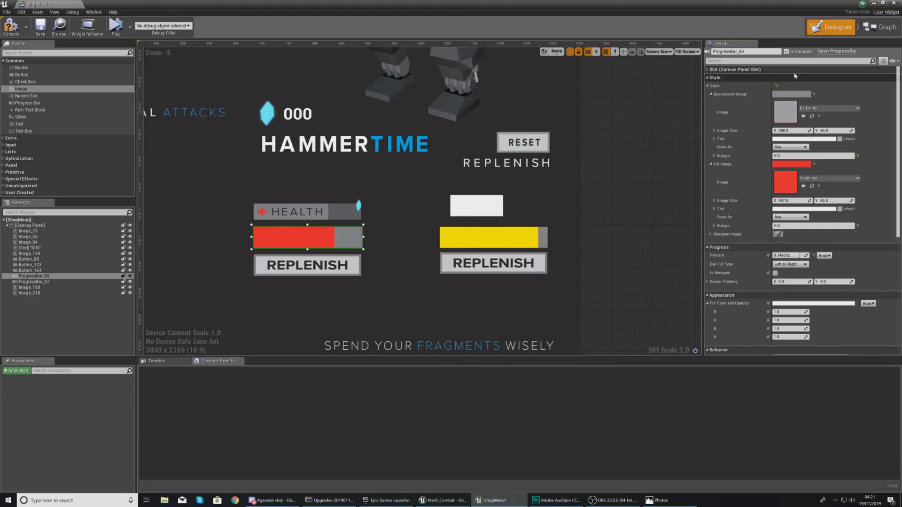
{"action": "left_click", "coordinate": [791, 79]}
{"action": "left_click", "coordinate": [810, 121]}
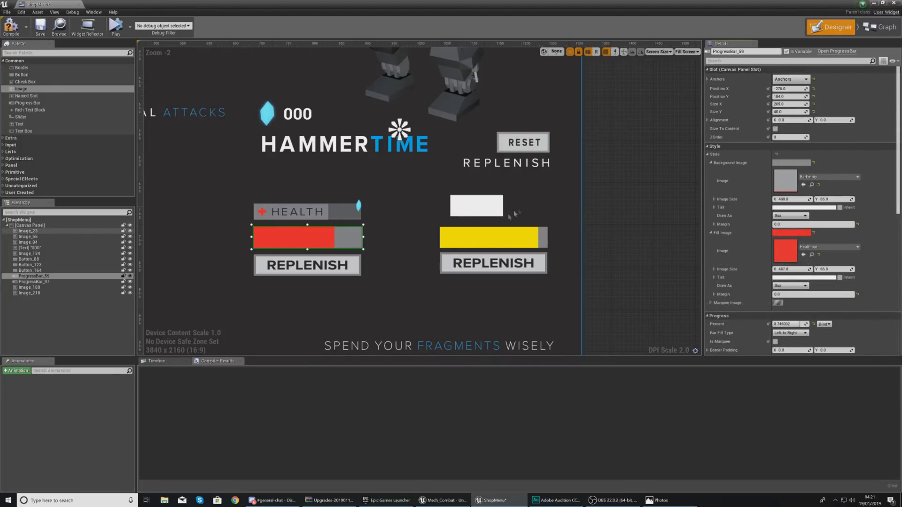
{"action": "left_click", "coordinate": [496, 238]}
{"action": "left_click", "coordinate": [782, 81]}
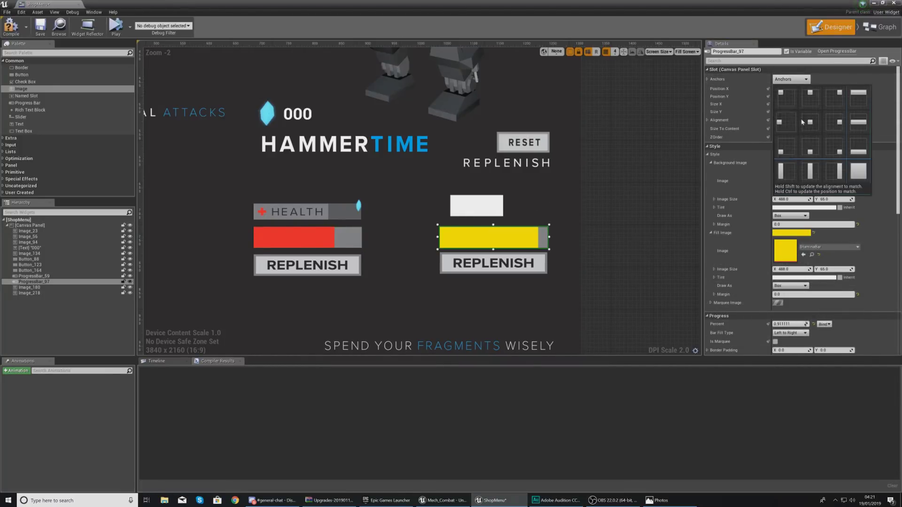
{"action": "left_click", "coordinate": [811, 122]}
- Assign the StaminaRefill texture to the Image above the yellow bar
{"action": "left_click", "coordinate": [474, 206]}
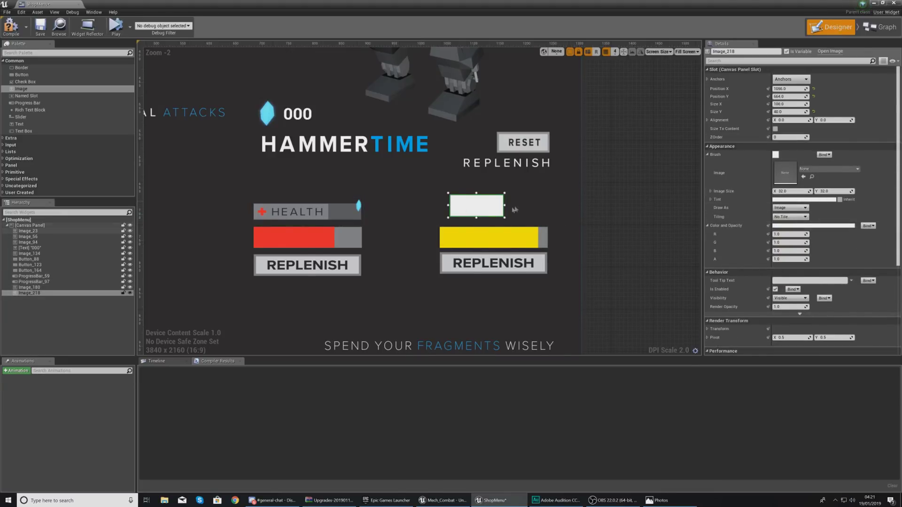
{"action": "left_click", "coordinate": [808, 170]}
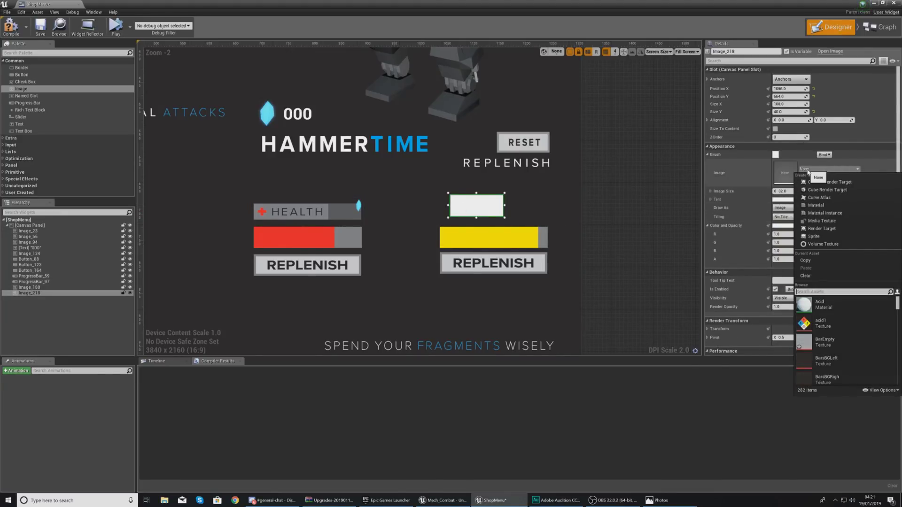
{"action": "type", "text": "stamina"}
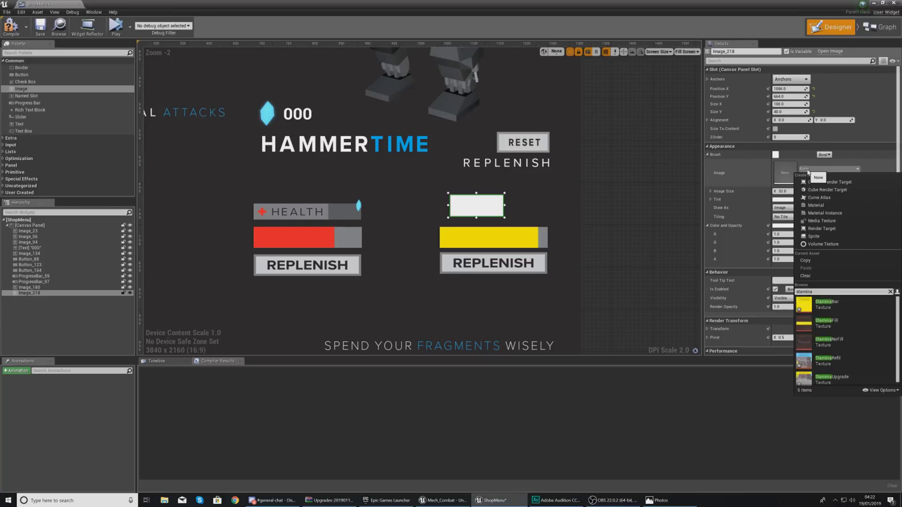
{"action": "left_click", "coordinate": [857, 363]}
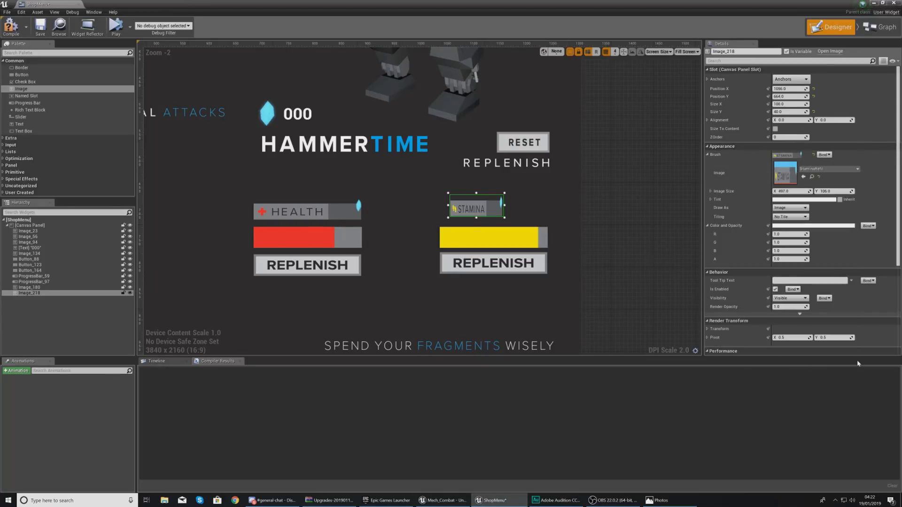
- Match the stamina label to the health label's size, 207.333344 by 40.666668, and align it directly above the yellow bar
{"action": "mouse_move", "coordinate": [491, 218]}
{"action": "left_mouse_down"}
{"action": "mouse_move", "coordinate": [402, 218]}
{"action": "mouse_move", "coordinate": [469, 218]}
{"action": "left_mouse_up"}
{"action": "left_click", "coordinate": [349, 222]}
{"action": "left_click", "coordinate": [352, 217]}
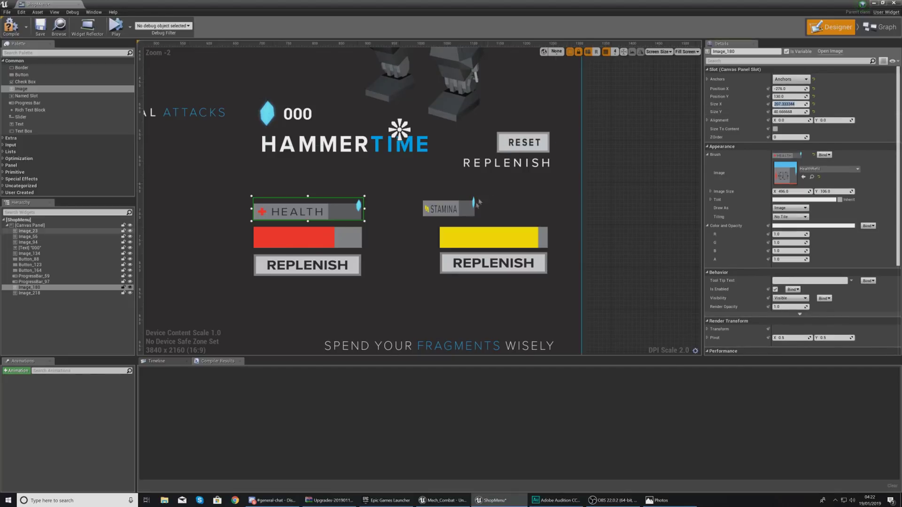
{"action": "left_click", "coordinate": [462, 210]}
{"action": "left_click", "coordinate": [789, 104]}
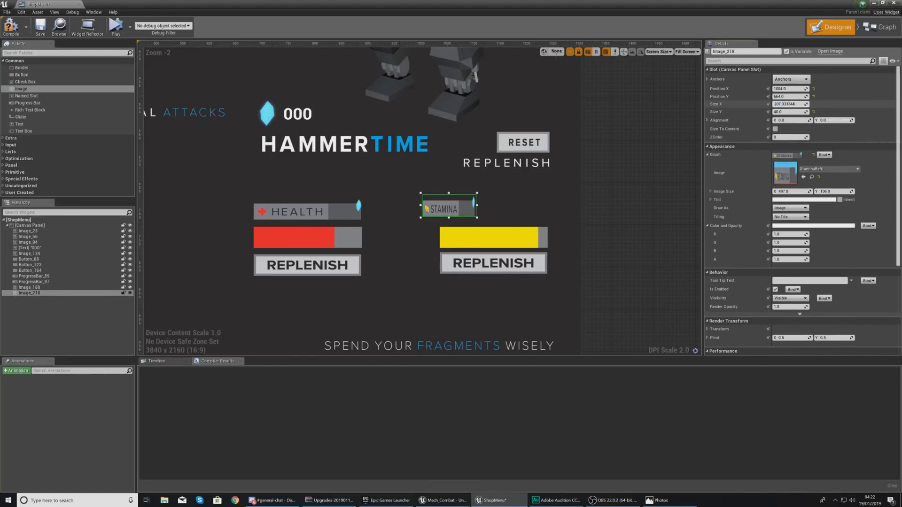
{"action": "key", "text": "Return"}
{"action": "left_click", "coordinate": [311, 210]}
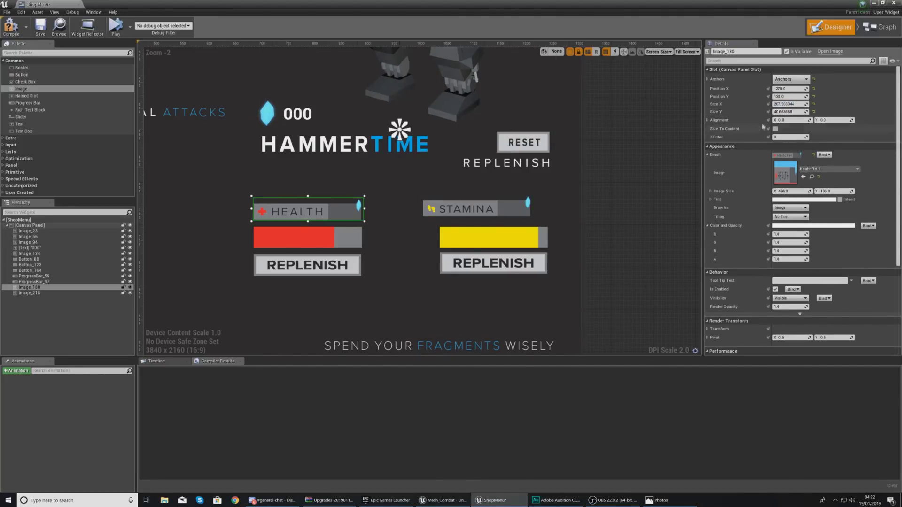
{"action": "left_click", "coordinate": [494, 208]}
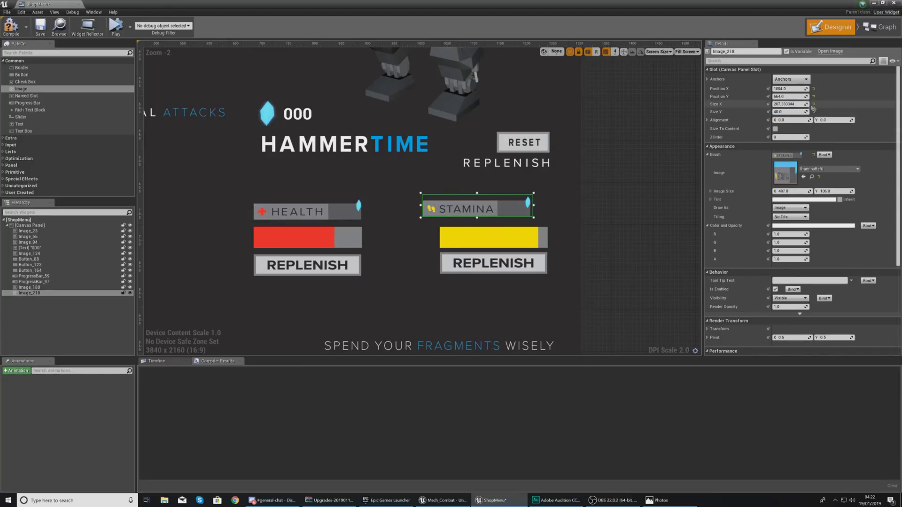
{"action": "left_click", "coordinate": [784, 111]}
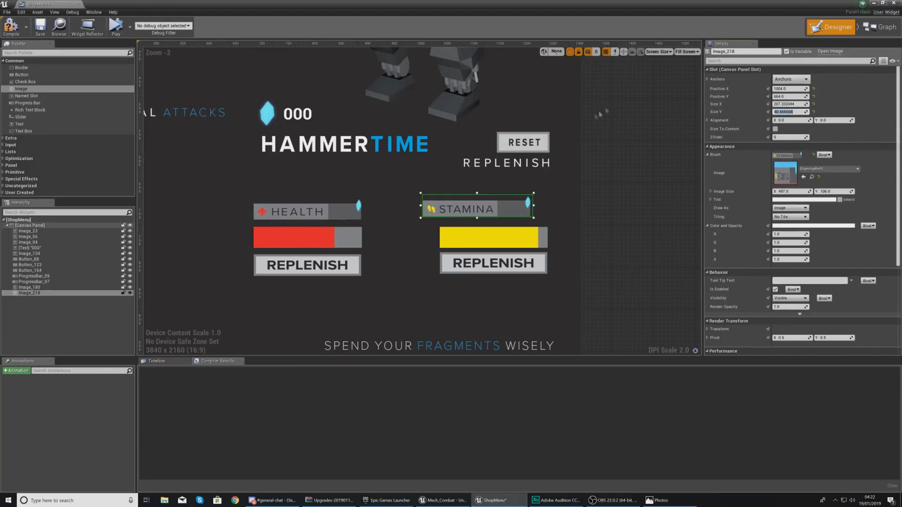
{"action": "left_click_drag", "start_coordinate": [507, 215], "coordinate": [524, 217]}
{"action": "left_click", "coordinate": [638, 194]}
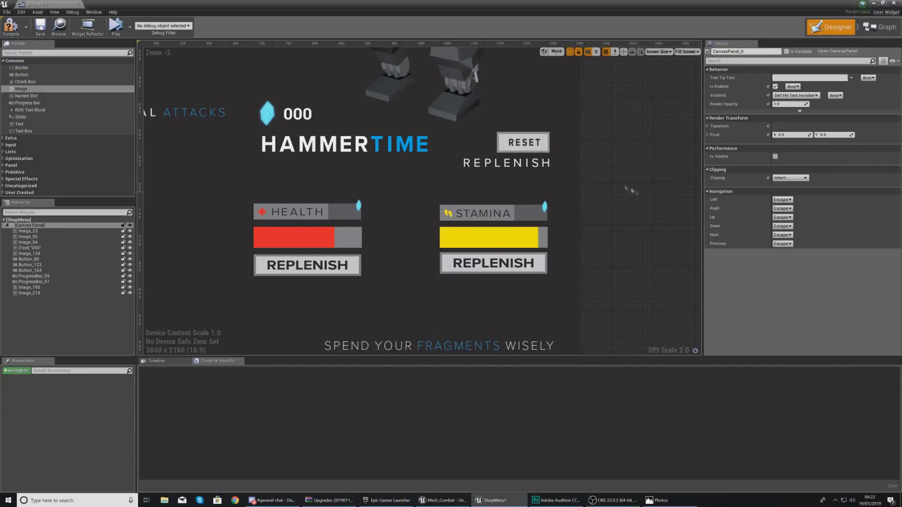
- Compare with UpgradeReference, and move the health and stamina labels, bars and REPLENISH buttons up together to sit just below the REPLENISH heading
{"action": "key", "text": "alt+Tab"}
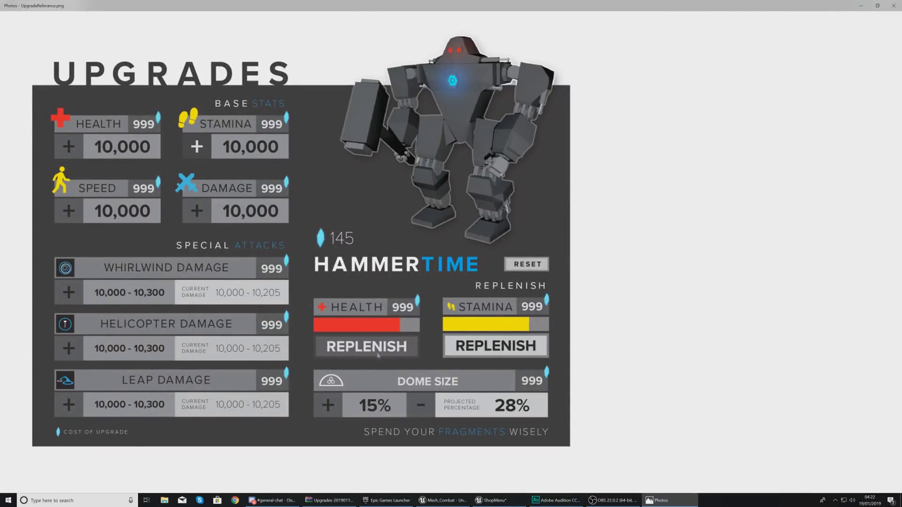
{"action": "left_click", "coordinate": [860, 3]}
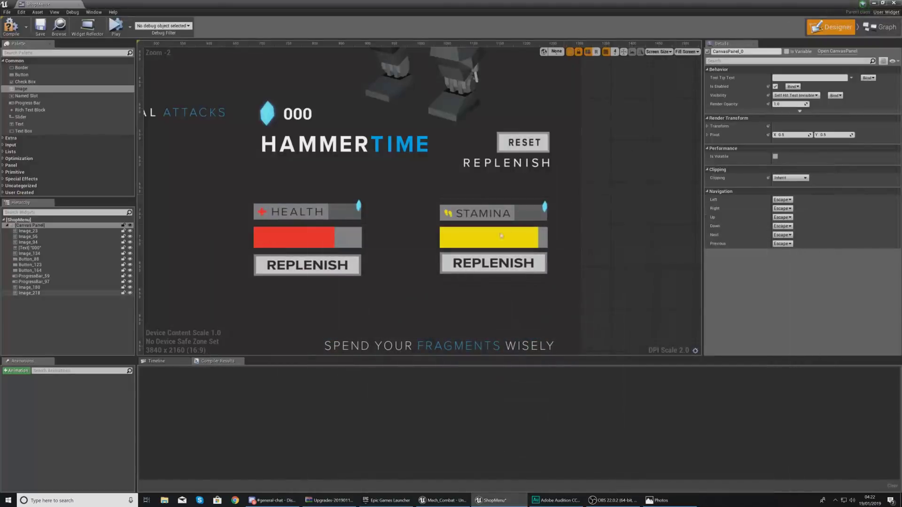
{"action": "left_click", "coordinate": [486, 214]}
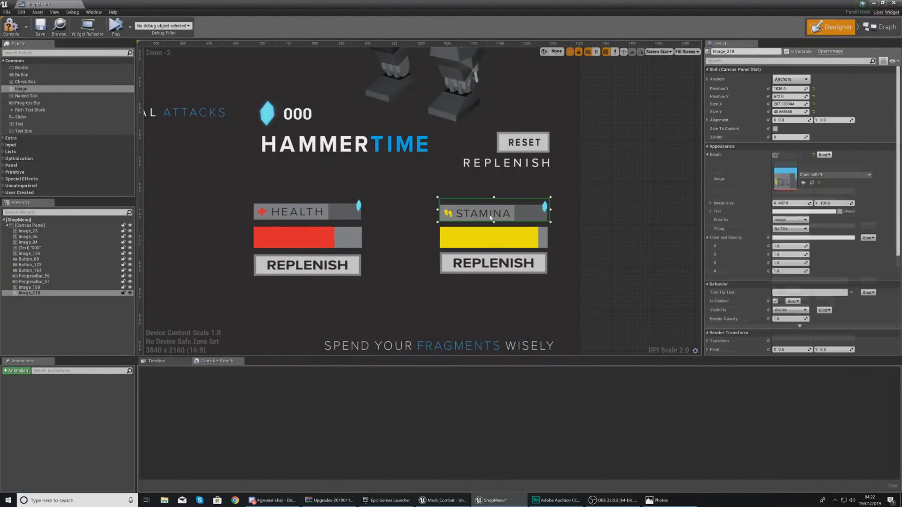
{"action": "left_click", "coordinate": [495, 248], "text": "ctrl"}
{"action": "left_click", "coordinate": [493, 264], "text": "ctrl"}
{"action": "left_click", "coordinate": [343, 265], "text": "ctrl"}
{"action": "left_click", "coordinate": [336, 239], "text": "ctrl"}
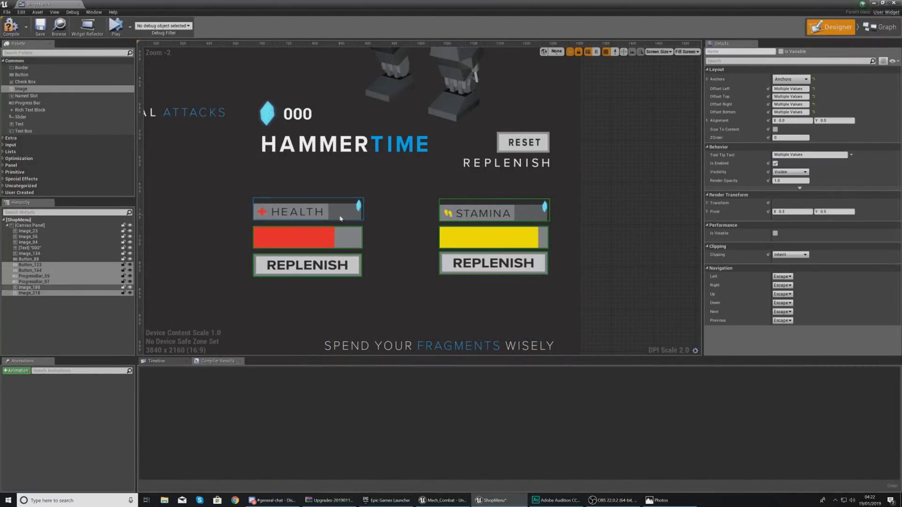
{"action": "left_click_drag", "start_coordinate": [347, 218], "coordinate": [348, 193]}
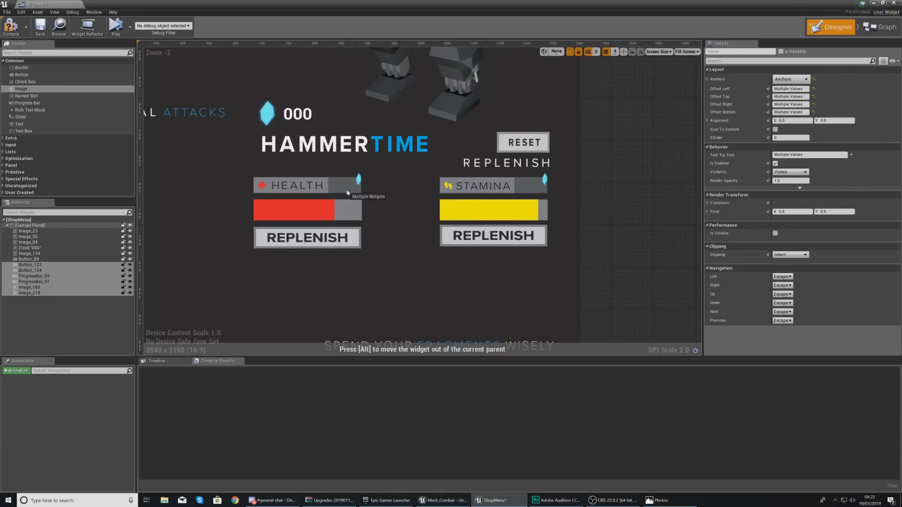
{"action": "left_click_drag", "start_coordinate": [347, 193], "coordinate": [347, 192]}
{"action": "left_click", "coordinate": [608, 271]}
- Examine the spacing and edge alignment of the health and stamina groups against the REPLENISH heading and the RESET button
{"action": "scroll", "coordinate": [359, 305], "scroll_direction": "down", "scroll_amount": 6}
{"action": "right_click_drag", "start_coordinate": [292, 284], "coordinate": [406, 280]}
{"action": "scroll", "coordinate": [437, 296], "scroll_direction": "up", "scroll_amount": 6}
{"action": "right_click_drag", "start_coordinate": [624, 240], "coordinate": [358, 261]}
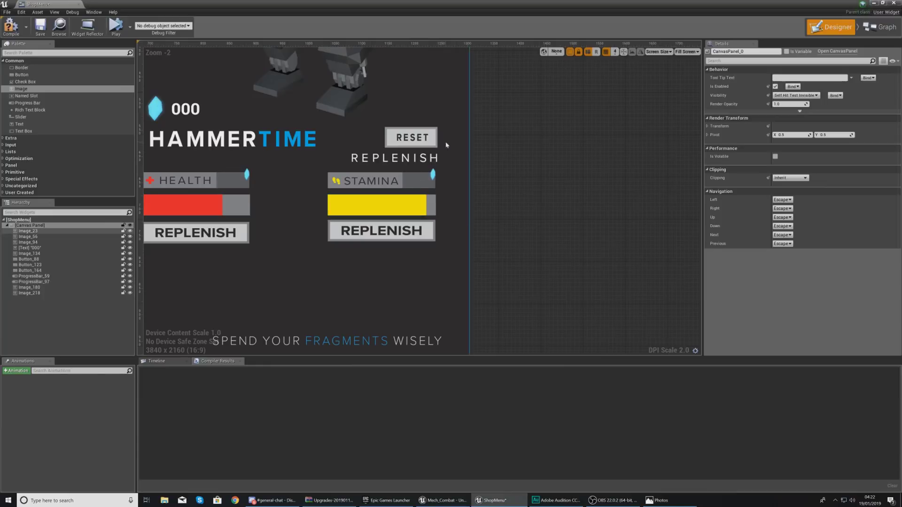
{"action": "scroll", "coordinate": [430, 181], "scroll_direction": "up", "scroll_amount": 4}
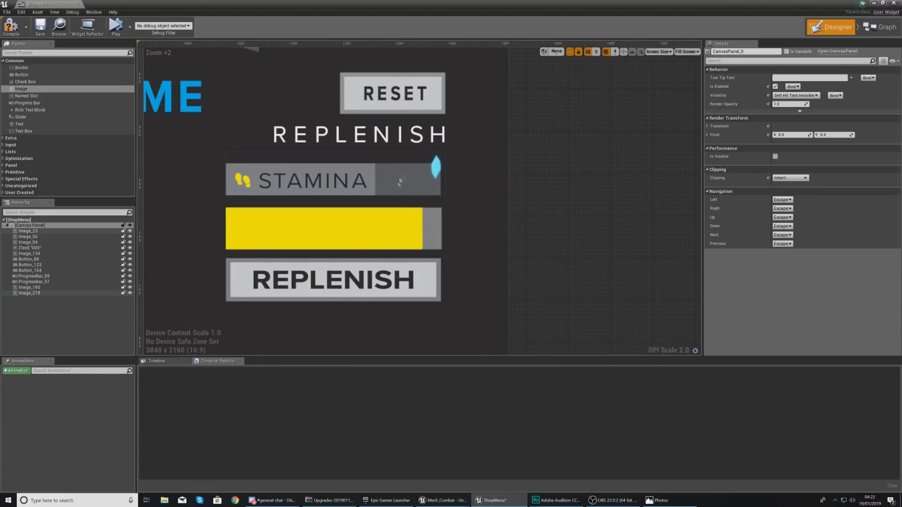
{"action": "right_click_drag", "start_coordinate": [445, 185], "coordinate": [556, 180]}
{"action": "right_click_drag", "start_coordinate": [256, 182], "coordinate": [243, 184]}
{"action": "scroll", "coordinate": [244, 185], "scroll_direction": "down", "scroll_amount": 4}
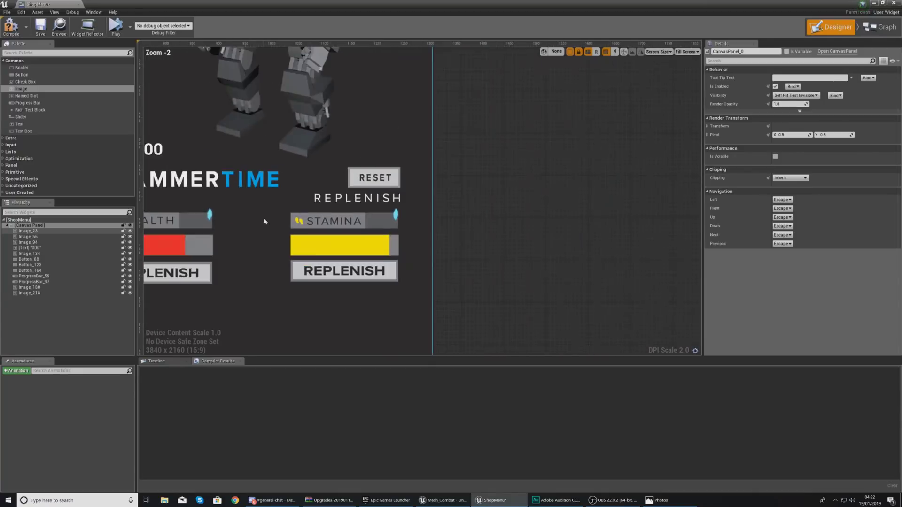
- Add a Text widget reading 00 and place it in the cost area of the health label, beside the fragment icon
{"action": "left_click_drag", "start_coordinate": [35, 124], "coordinate": [365, 208]}
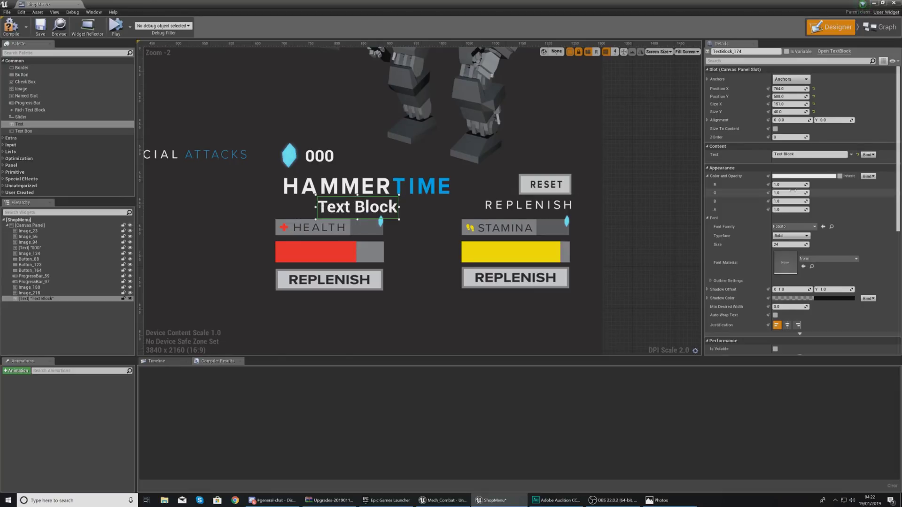
{"action": "left_click", "coordinate": [808, 155]}
{"action": "type", "text": "0"}
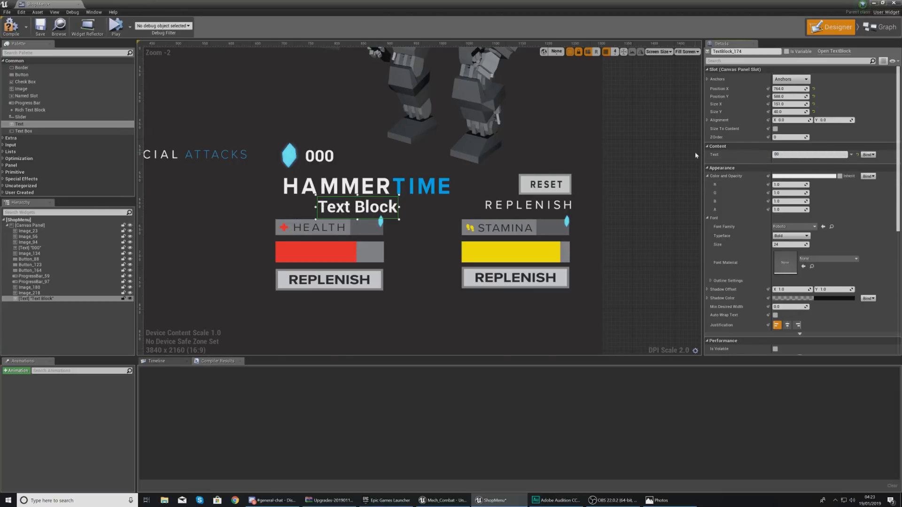
{"action": "type", "text": "0"}
{"action": "key", "text": "Return"}
{"action": "left_click_drag", "start_coordinate": [386, 219], "coordinate": [393, 229]}
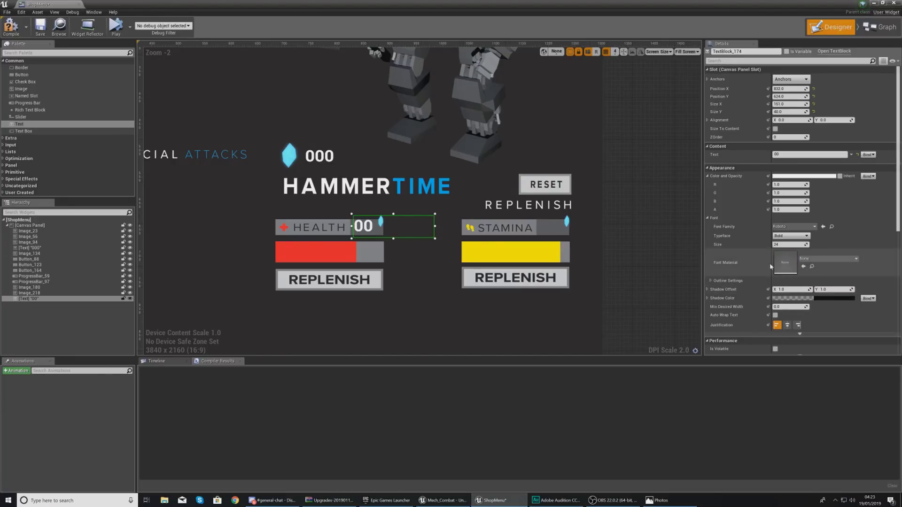
- Set the health cost text to the Light typeface at size 18, and fit its box of about 33 by 28 inside the cost area
{"action": "left_click", "coordinate": [789, 235]}
{"action": "left_click", "coordinate": [783, 256]}
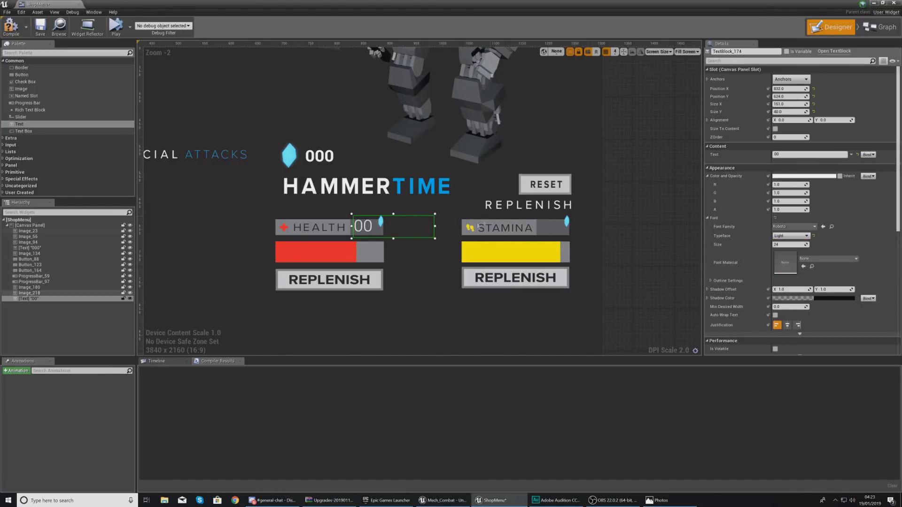
{"action": "left_click_drag", "start_coordinate": [402, 226], "coordinate": [406, 227]}
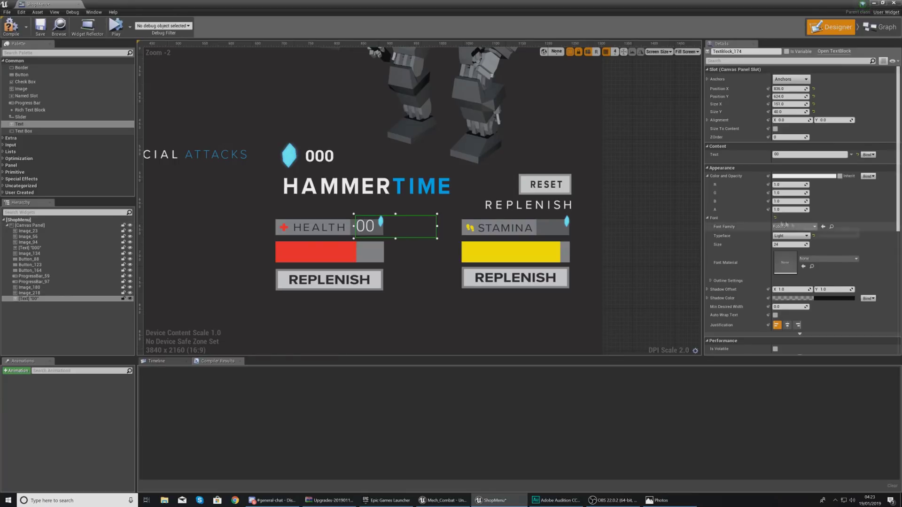
{"action": "left_click", "coordinate": [791, 245]}
{"action": "key", "text": "Return"}
{"action": "left_click_drag", "start_coordinate": [381, 228], "coordinate": [384, 234]}
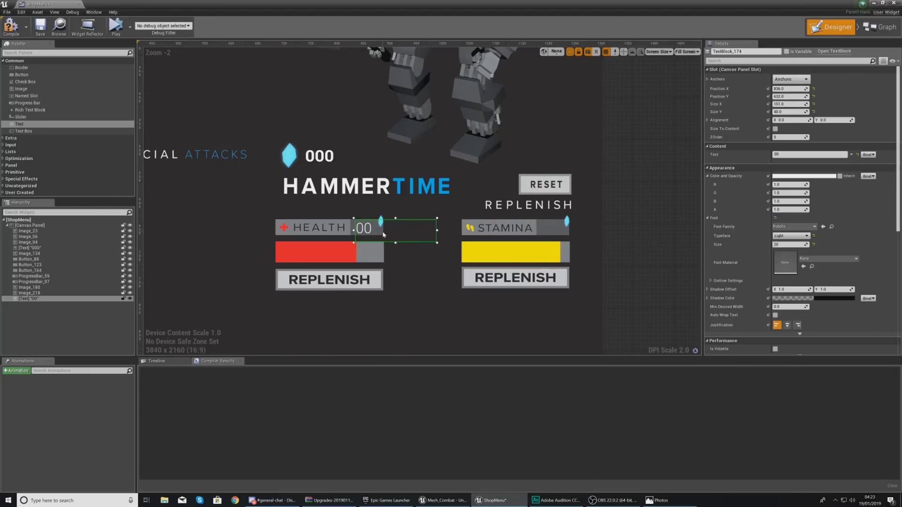
{"action": "left_click", "coordinate": [789, 244]}
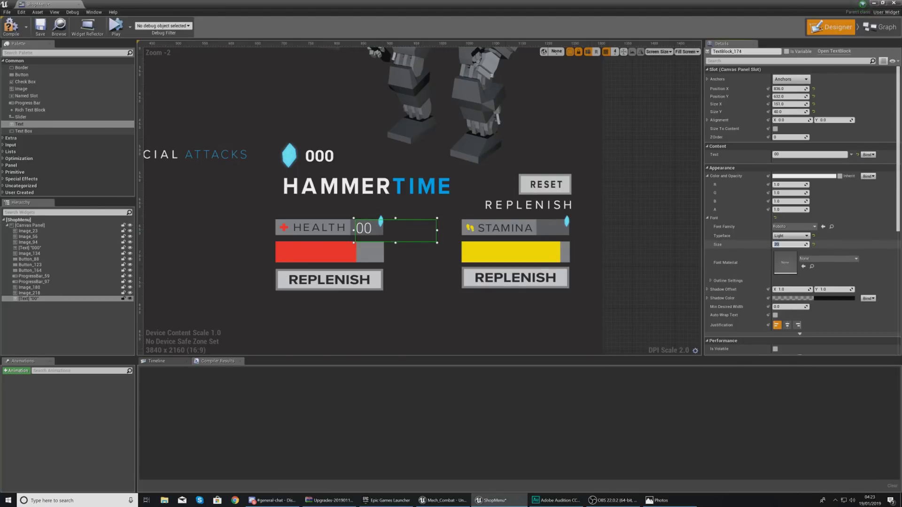
{"action": "key", "text": "Return"}
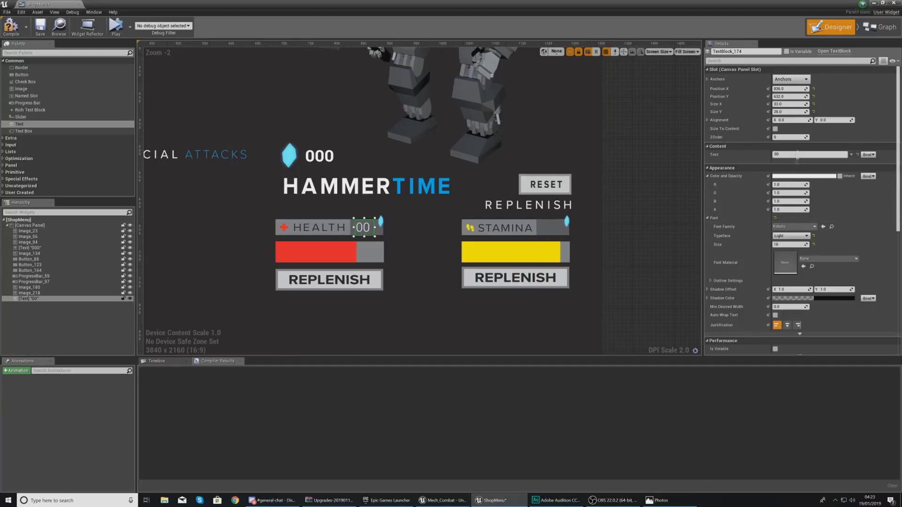
- Anchor the health cost text to the centre of the canvas and place a duplicate in the stamina label's cost area
{"action": "left_click", "coordinate": [790, 79]}
{"action": "left_click", "coordinate": [806, 117]}
{"action": "key", "text": "ctrl+d"}
{"action": "left_click_drag", "start_coordinate": [374, 230], "coordinate": [566, 229]}
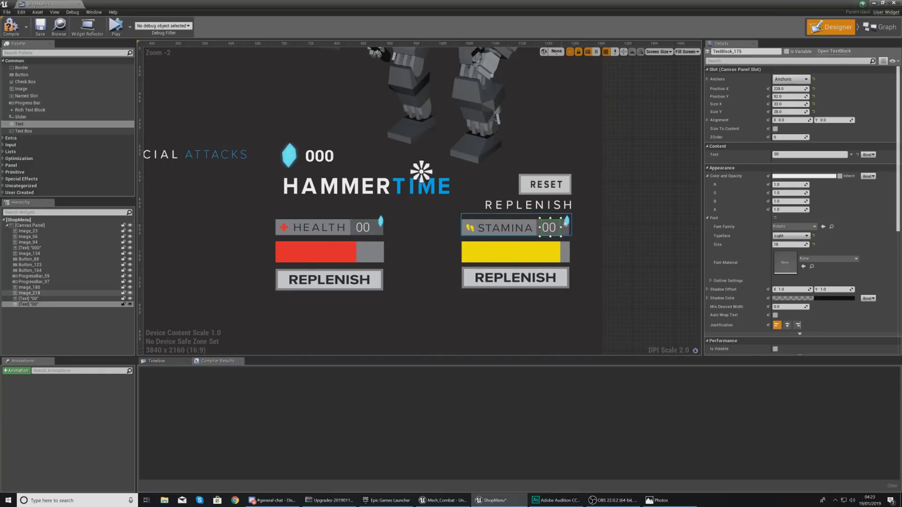
- Close the widget editor and playtest the level, opening the upgrade menu at the workbench to check the replenish section's layout
{"action": "left_click", "coordinate": [576, 218]}
{"action": "scroll", "coordinate": [577, 220], "scroll_direction": "down", "scroll_amount": 6}
{"action": "scroll", "coordinate": [574, 234], "scroll_direction": "up", "scroll_amount": 3}
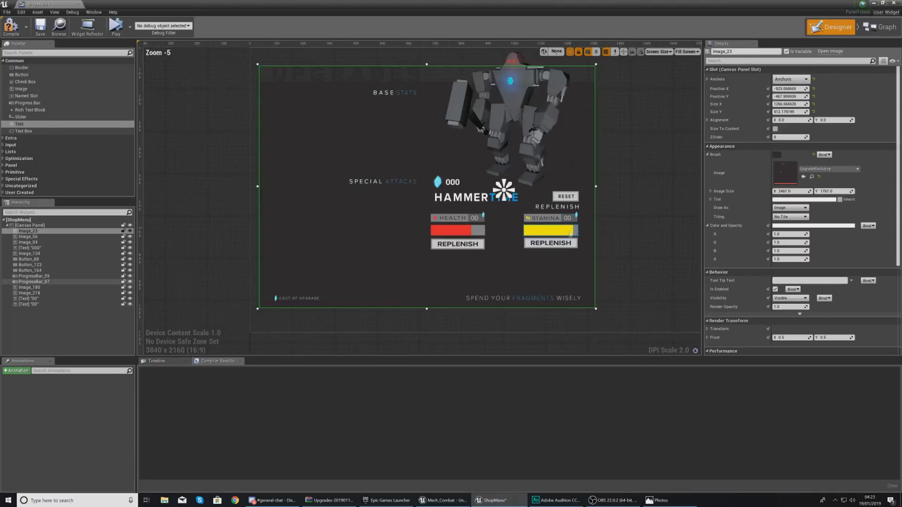
{"action": "scroll", "coordinate": [570, 234], "scroll_direction": "up", "scroll_amount": 2}
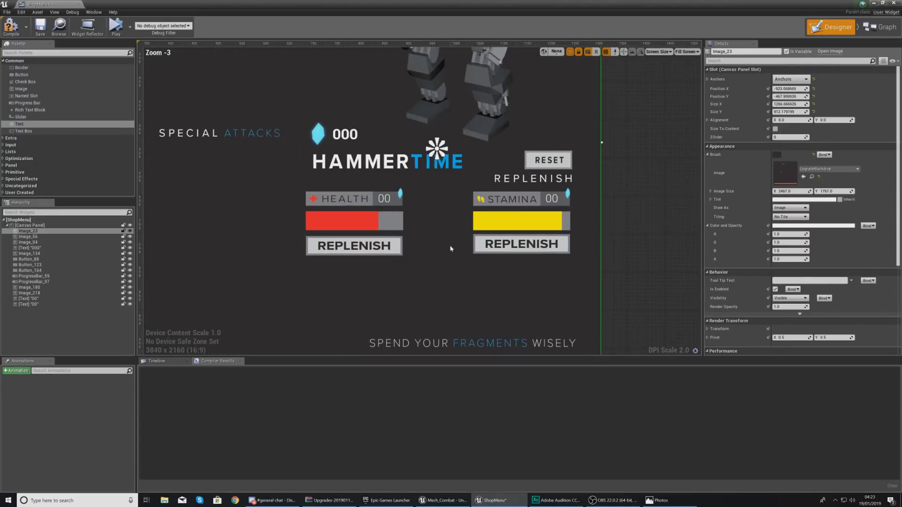
{"action": "scroll", "coordinate": [417, 225], "scroll_direction": "down", "scroll_amount": 2}
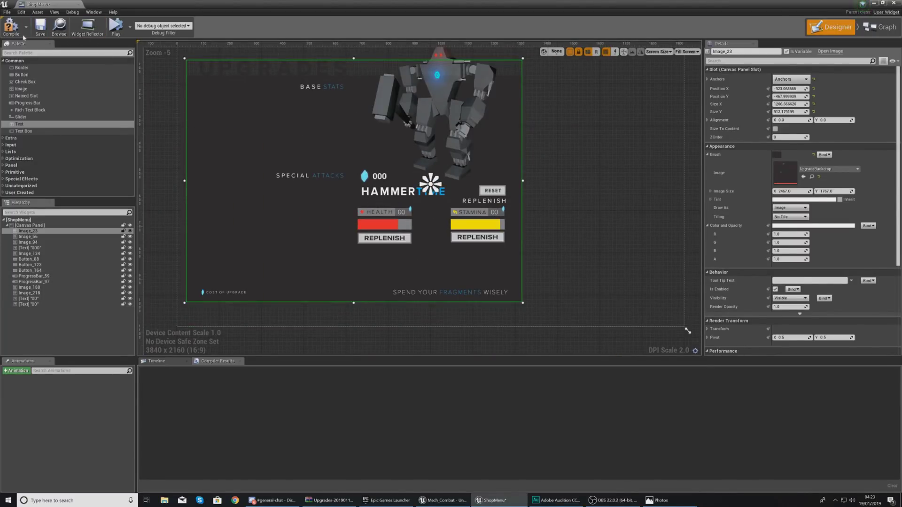
{"action": "left_click", "coordinate": [79, 4]}
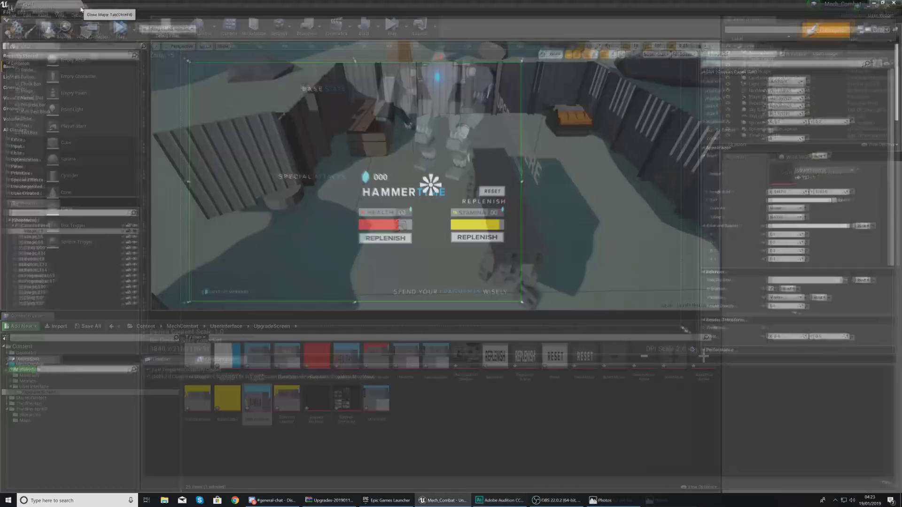
{"action": "left_click", "coordinate": [400, 36]}
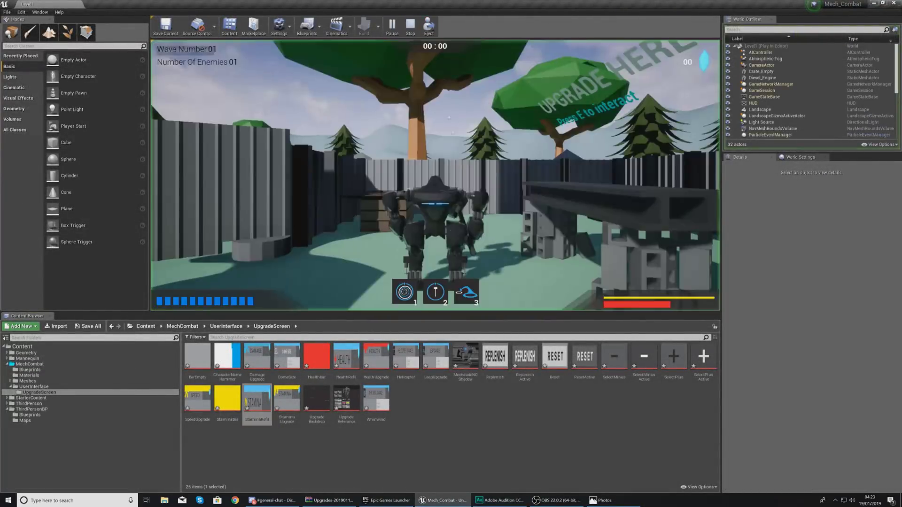
{"action": "key", "text": "w"}
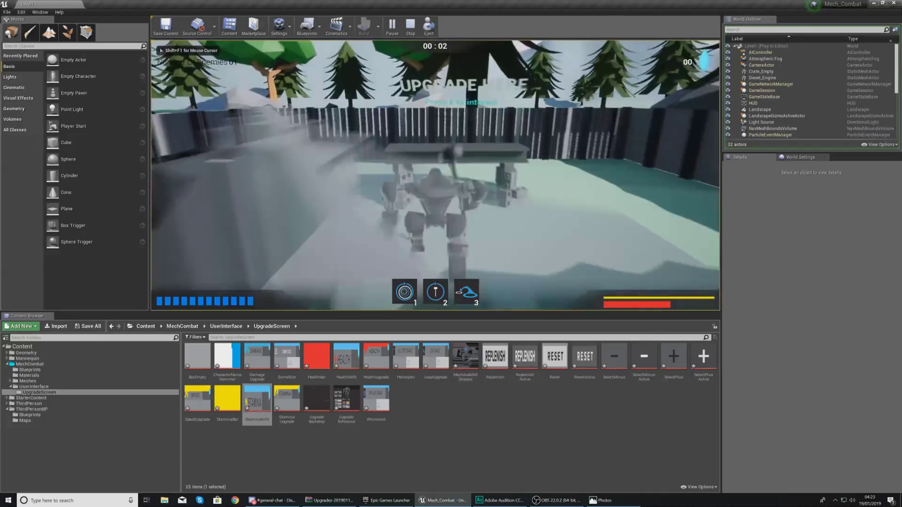
{"action": "key", "text": "e"}
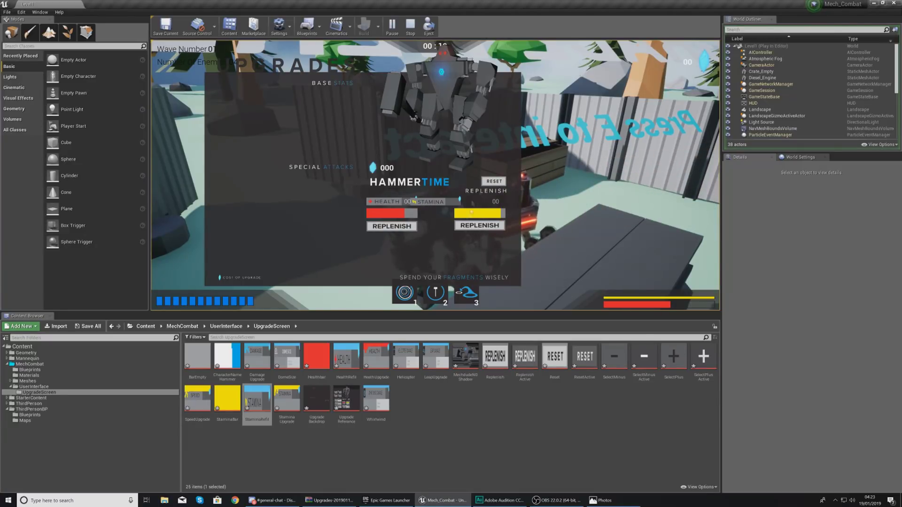
{"action": "key", "text": "Escape"}
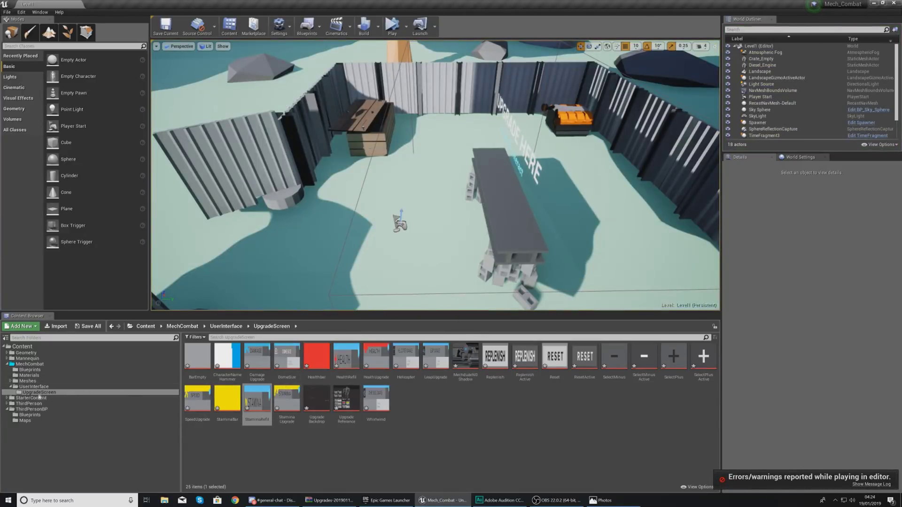
- Reopen the ShopMenu widget from the ThirdPersonBP Blueprints folder
{"action": "left_click", "coordinate": [31, 409]}
{"action": "left_click", "coordinate": [29, 414]}
{"action": "double_click", "coordinate": [198, 371]}
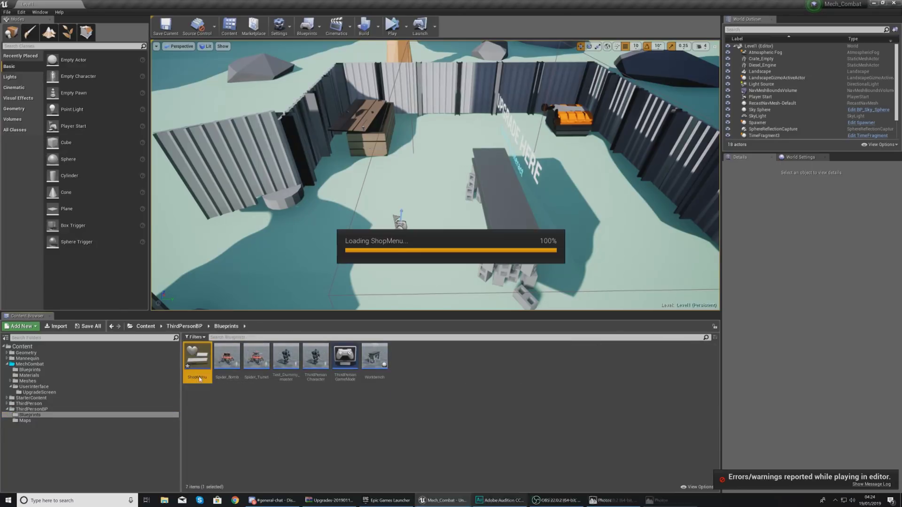
- Anchor the health and stamina labels, progress bars, REPLENISH buttons and health cost text to the centre of the canvas
{"action": "scroll", "coordinate": [427, 216], "scroll_direction": "up", "scroll_amount": 4}
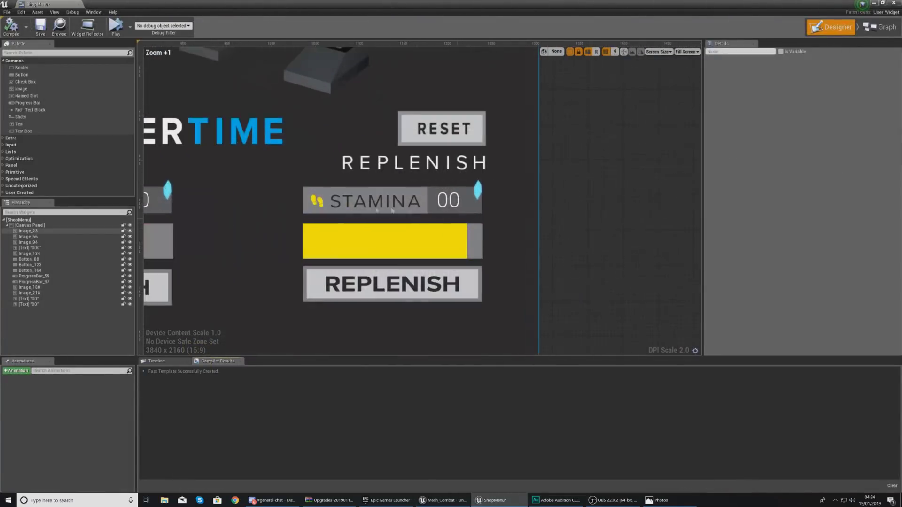
{"action": "left_click", "coordinate": [570, 258]}
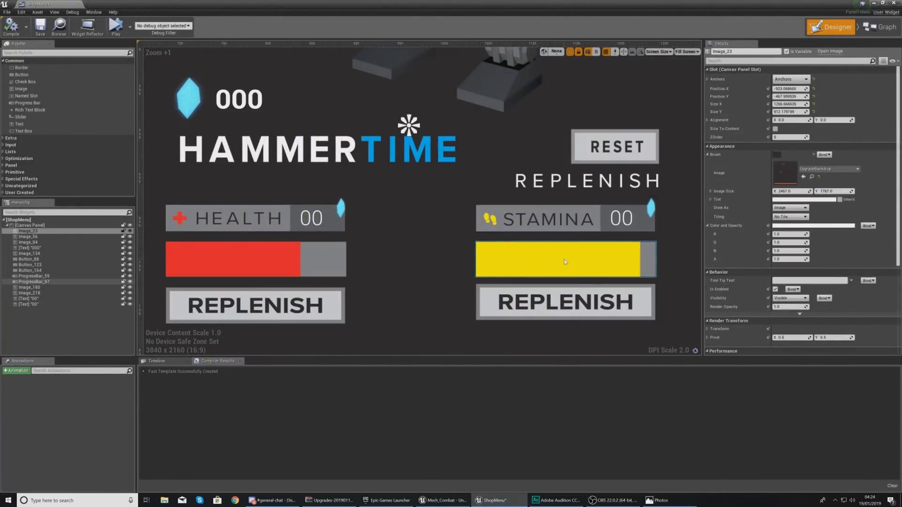
{"action": "left_click", "coordinate": [576, 307], "text": "shift"}
{"action": "left_click", "coordinate": [330, 303], "text": "shift"}
{"action": "left_click", "coordinate": [331, 269], "text": "shift"}
{"action": "left_click", "coordinate": [338, 225], "text": "shift"}
{"action": "left_click", "coordinate": [519, 222], "text": "shift"}
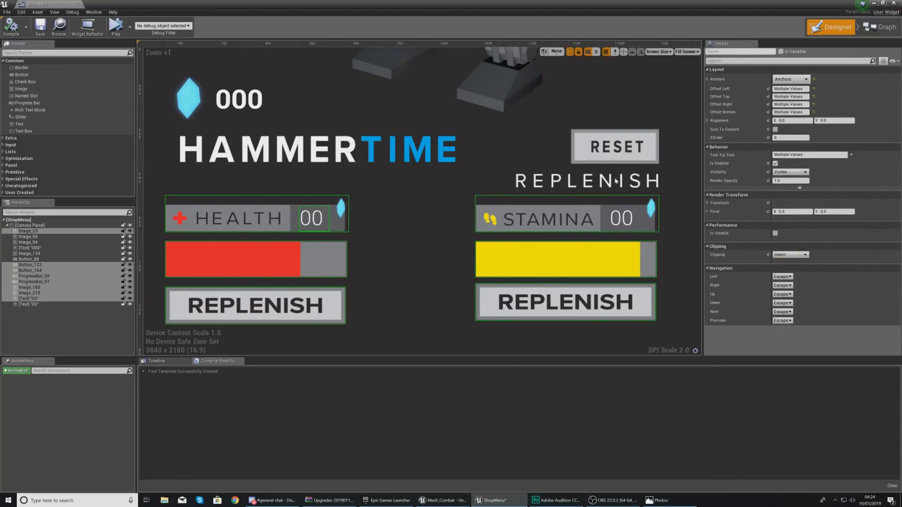
{"action": "left_click", "coordinate": [798, 80]}
{"action": "left_click", "coordinate": [813, 120]}
- Anchor the stamina cost text to the centre of the canvas, and check the anchors of the RESET button and HAMMERTIME title
{"action": "left_click", "coordinate": [619, 219]}
{"action": "left_click", "coordinate": [792, 79]}
{"action": "left_click", "coordinate": [806, 125]}
{"action": "left_click", "coordinate": [634, 151]}
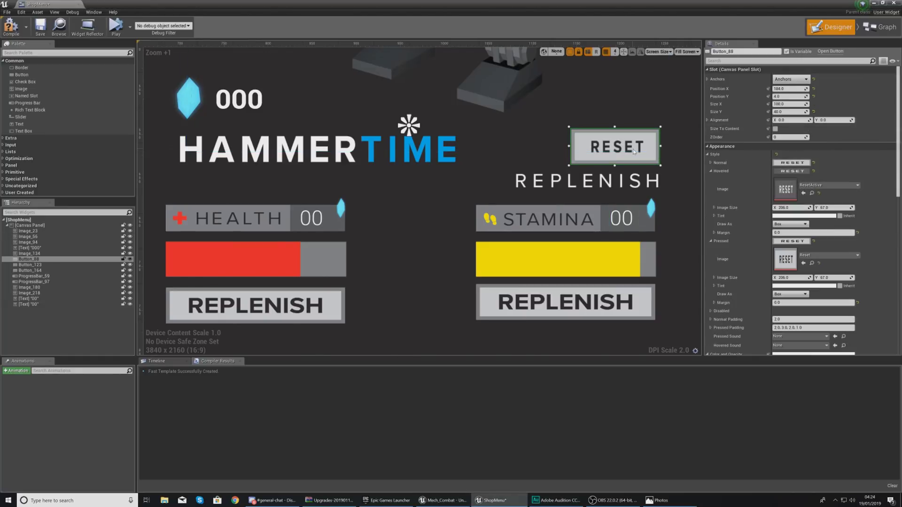
{"action": "left_click", "coordinate": [591, 187], "text": "ctrl"}
{"action": "left_click", "coordinate": [588, 151]}
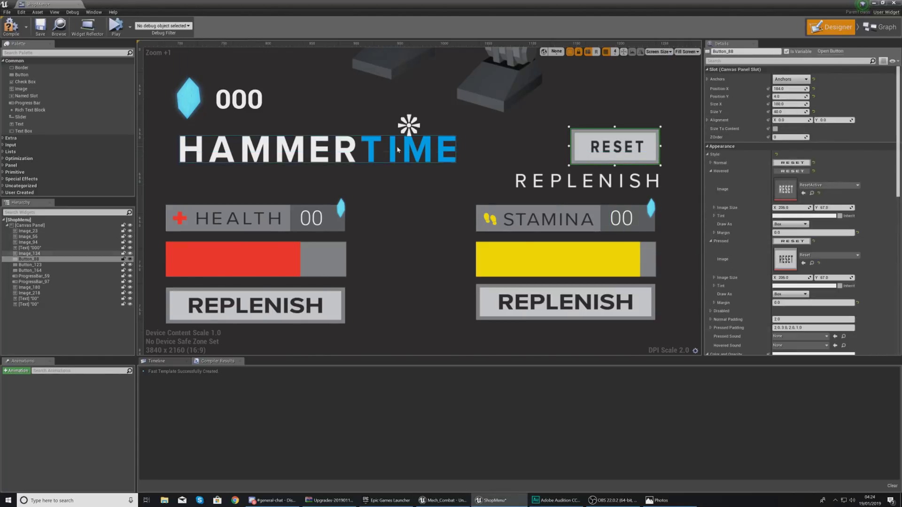
{"action": "left_click", "coordinate": [400, 148]}
- Playtest the level again and open the upgrade menu to check the placement of the re-anchored stamina label and cost texts
{"action": "left_click", "coordinate": [894, 3]}
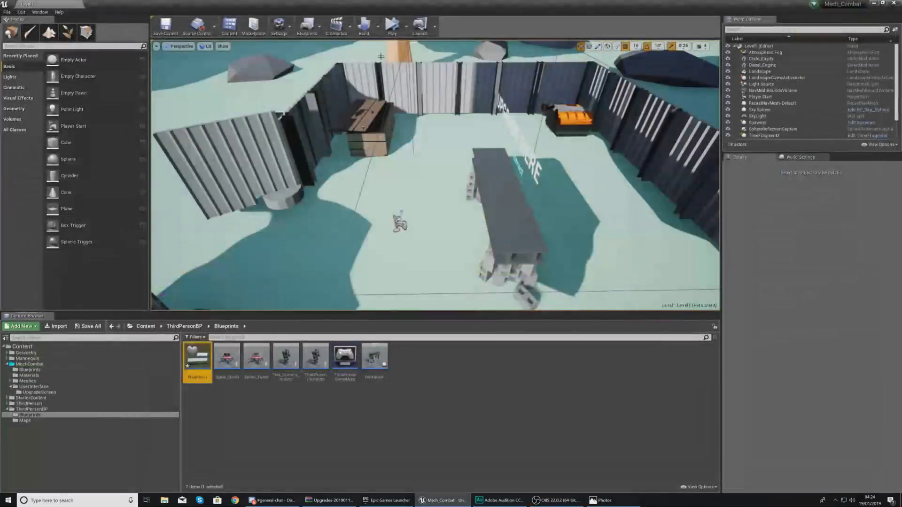
{"action": "left_click", "coordinate": [392, 26]}
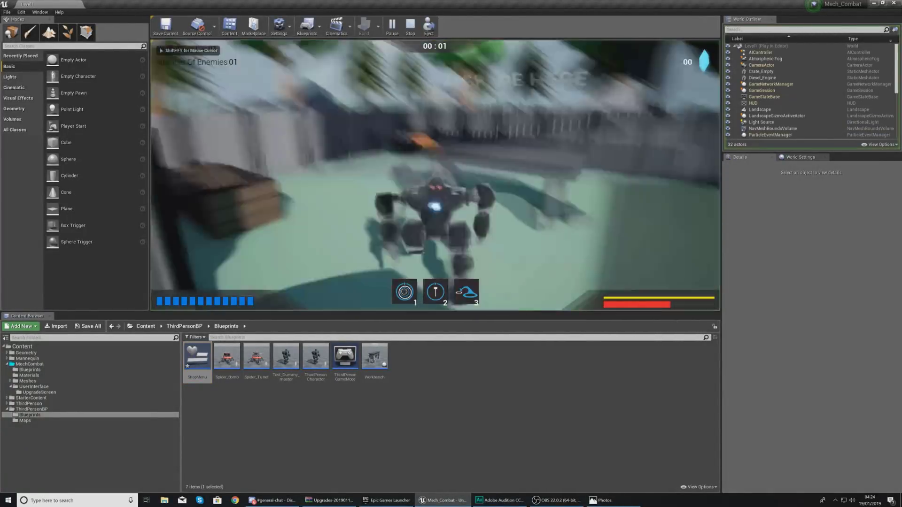
{"action": "key", "text": "e"}
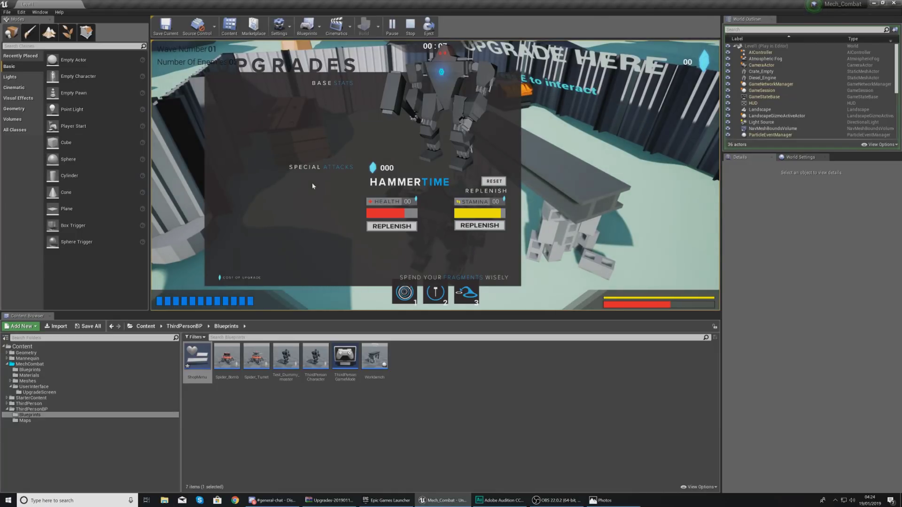
{"action": "key", "text": "Escape"}
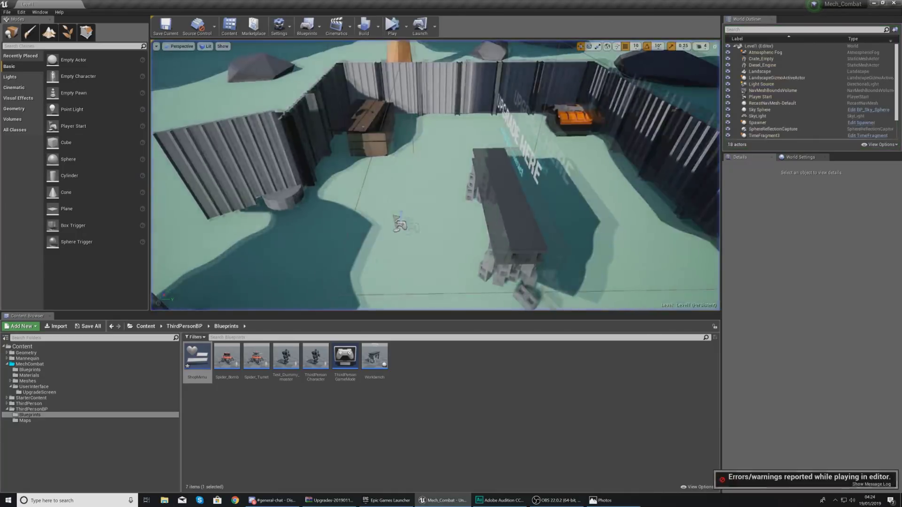
{"action": "right_click_drag", "start_coordinate": [435, 175], "coordinate": [327, 151]}
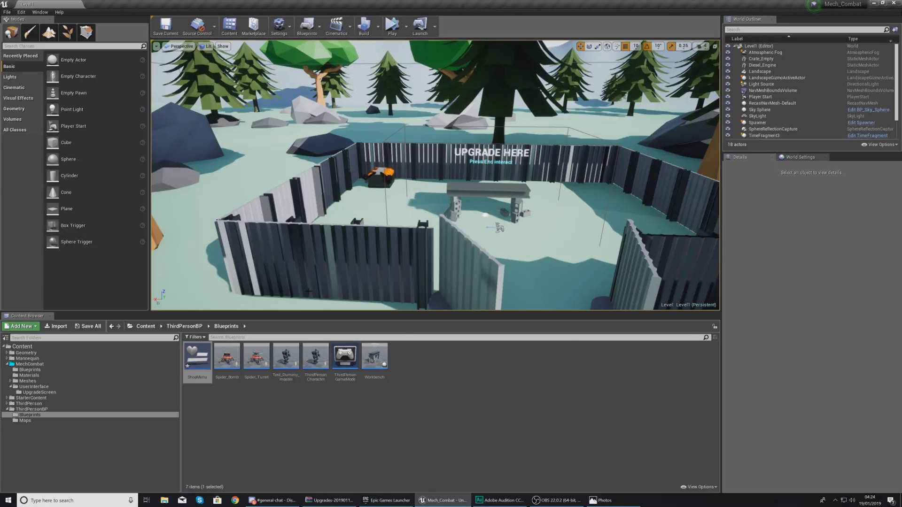
{"action": "key", "text": "w"}
{"action": "mouse_move", "coordinate": [471, 253]}
{"action": "right_mouse_down"}
{"action": "mouse_move", "coordinate": [508, 256]}
{"action": "mouse_move", "coordinate": [471, 254]}
{"action": "right_mouse_up"}
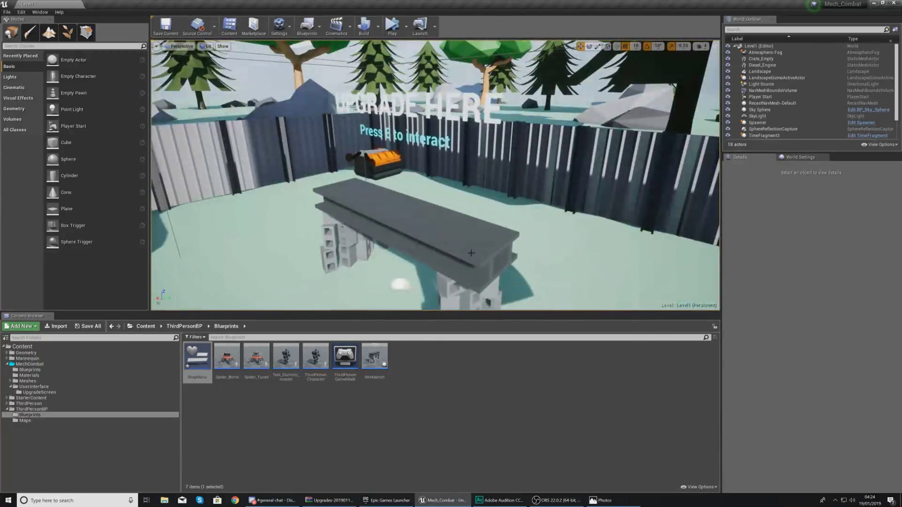